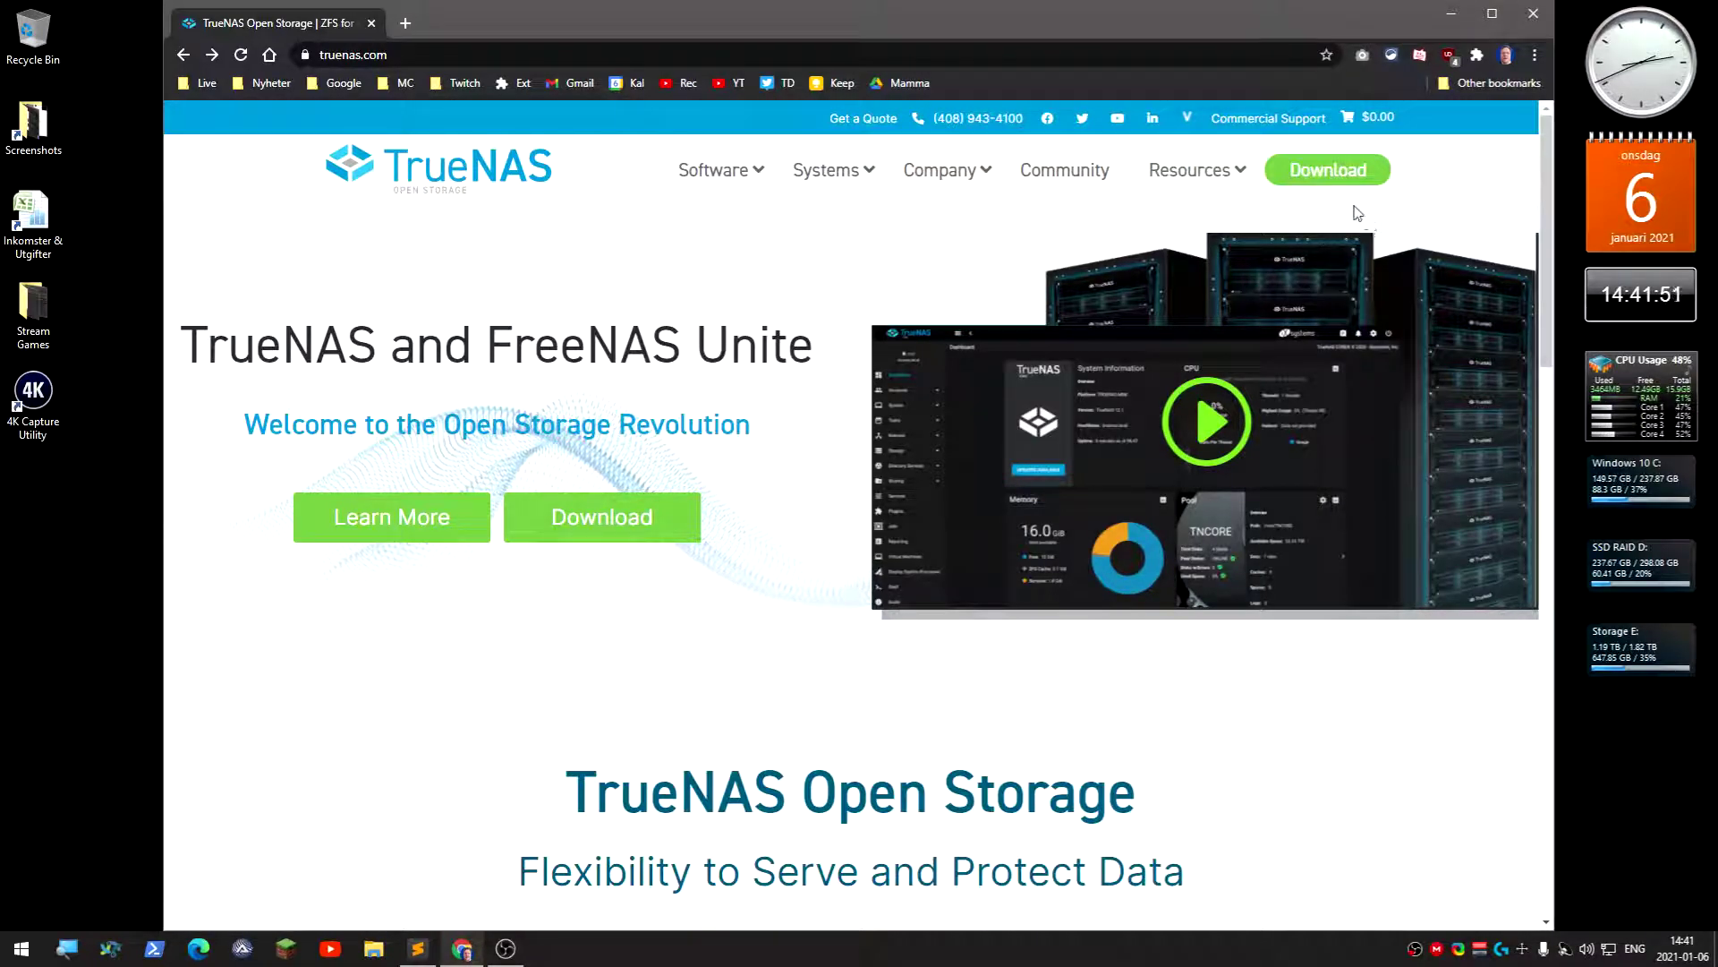
- Go to the TrueNAS Download page, skipping the newsletter via 'No Thanks. Take me to the Download Page'
{"action": "left_click", "coordinate": [1352, 179]}
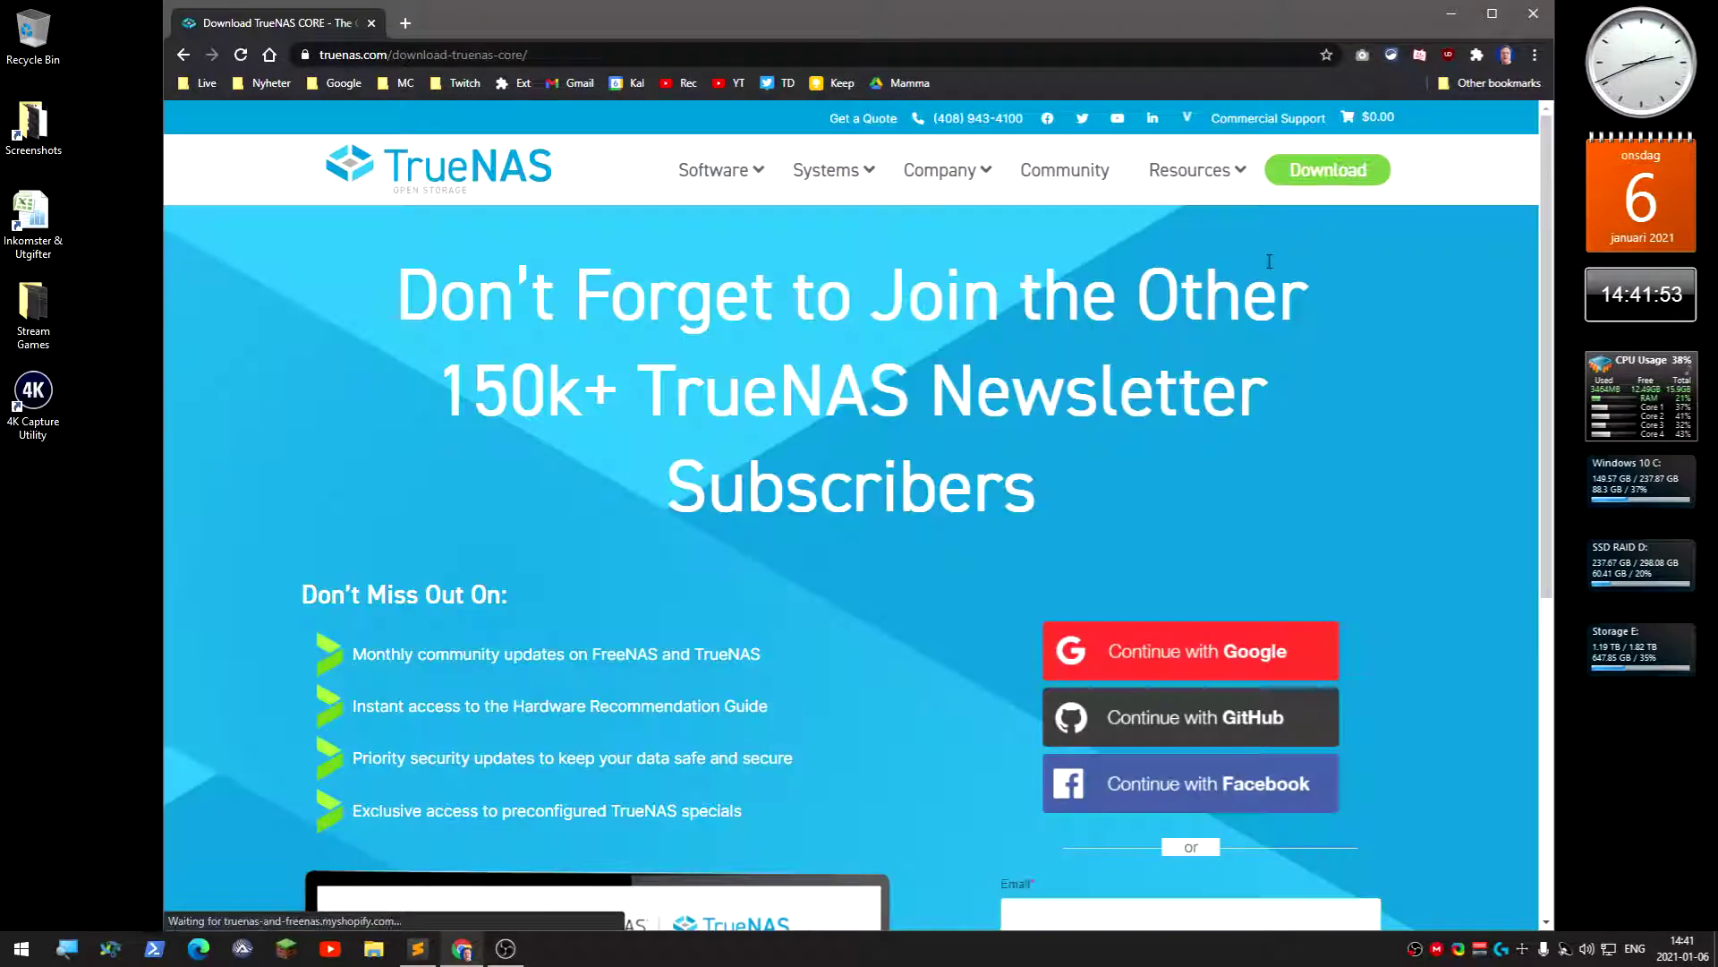
{"action": "scroll", "coordinate": [709, 577], "scroll_direction": "down", "scroll_amount": 6}
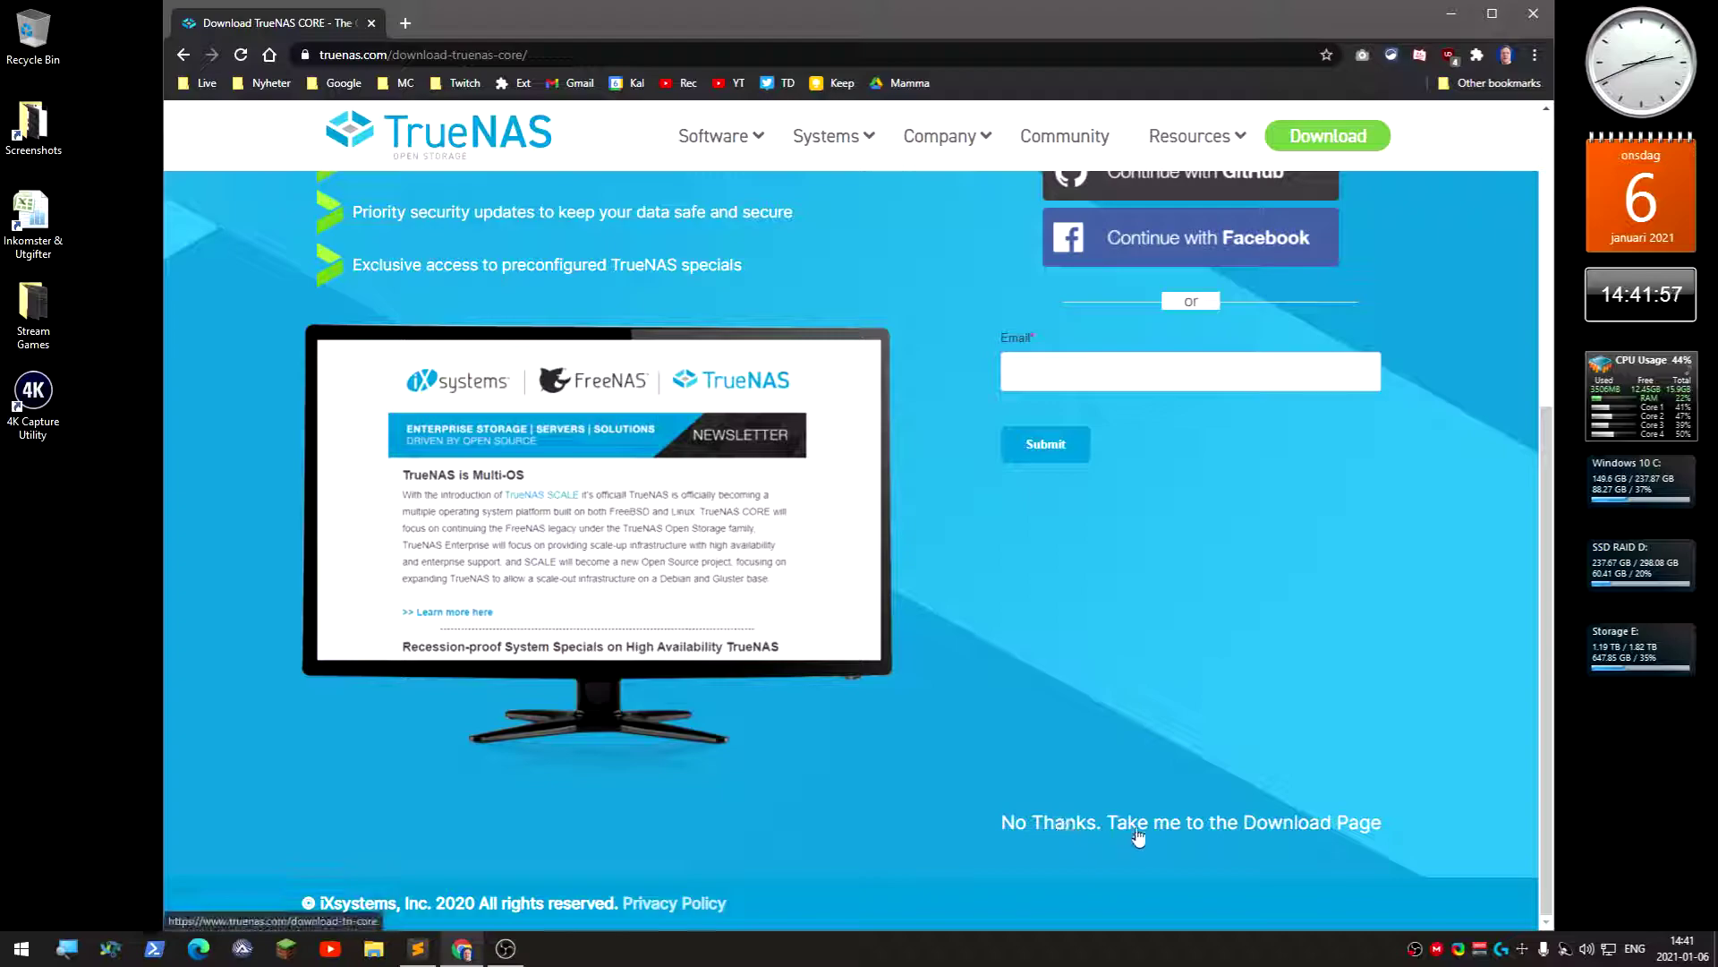
{"action": "left_click", "coordinate": [1247, 829]}
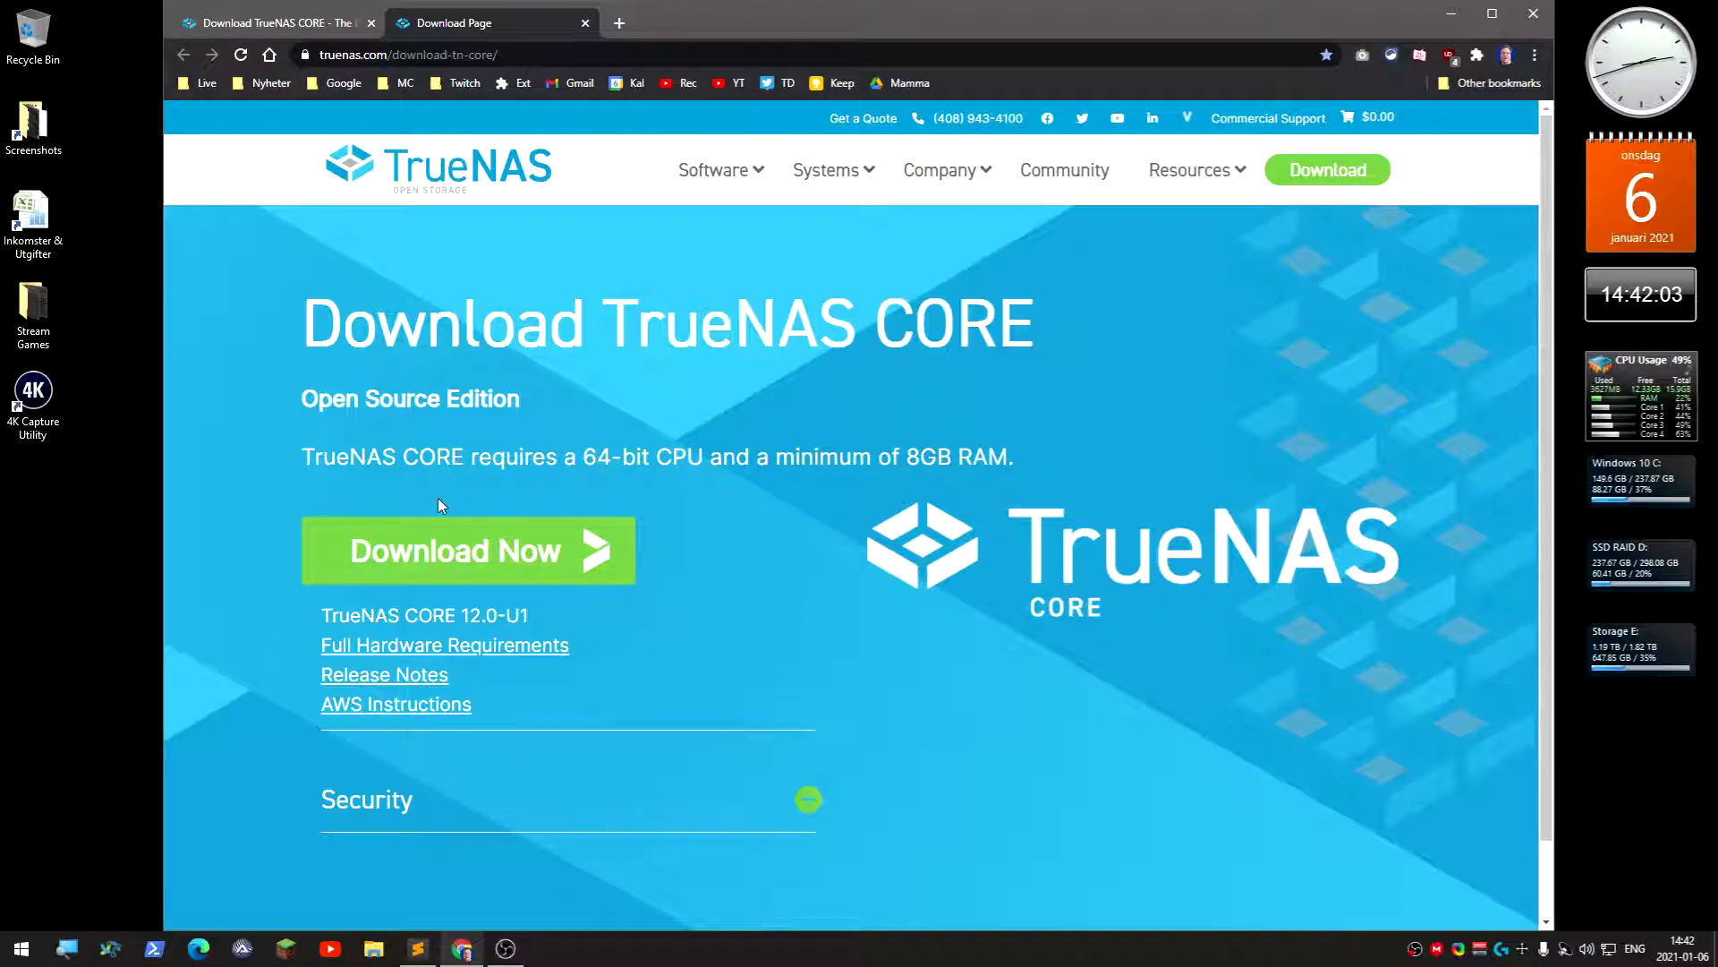
- Trigger Download Now but cancel saving the image, and close the Getting started tab
{"action": "left_click", "coordinate": [529, 555]}
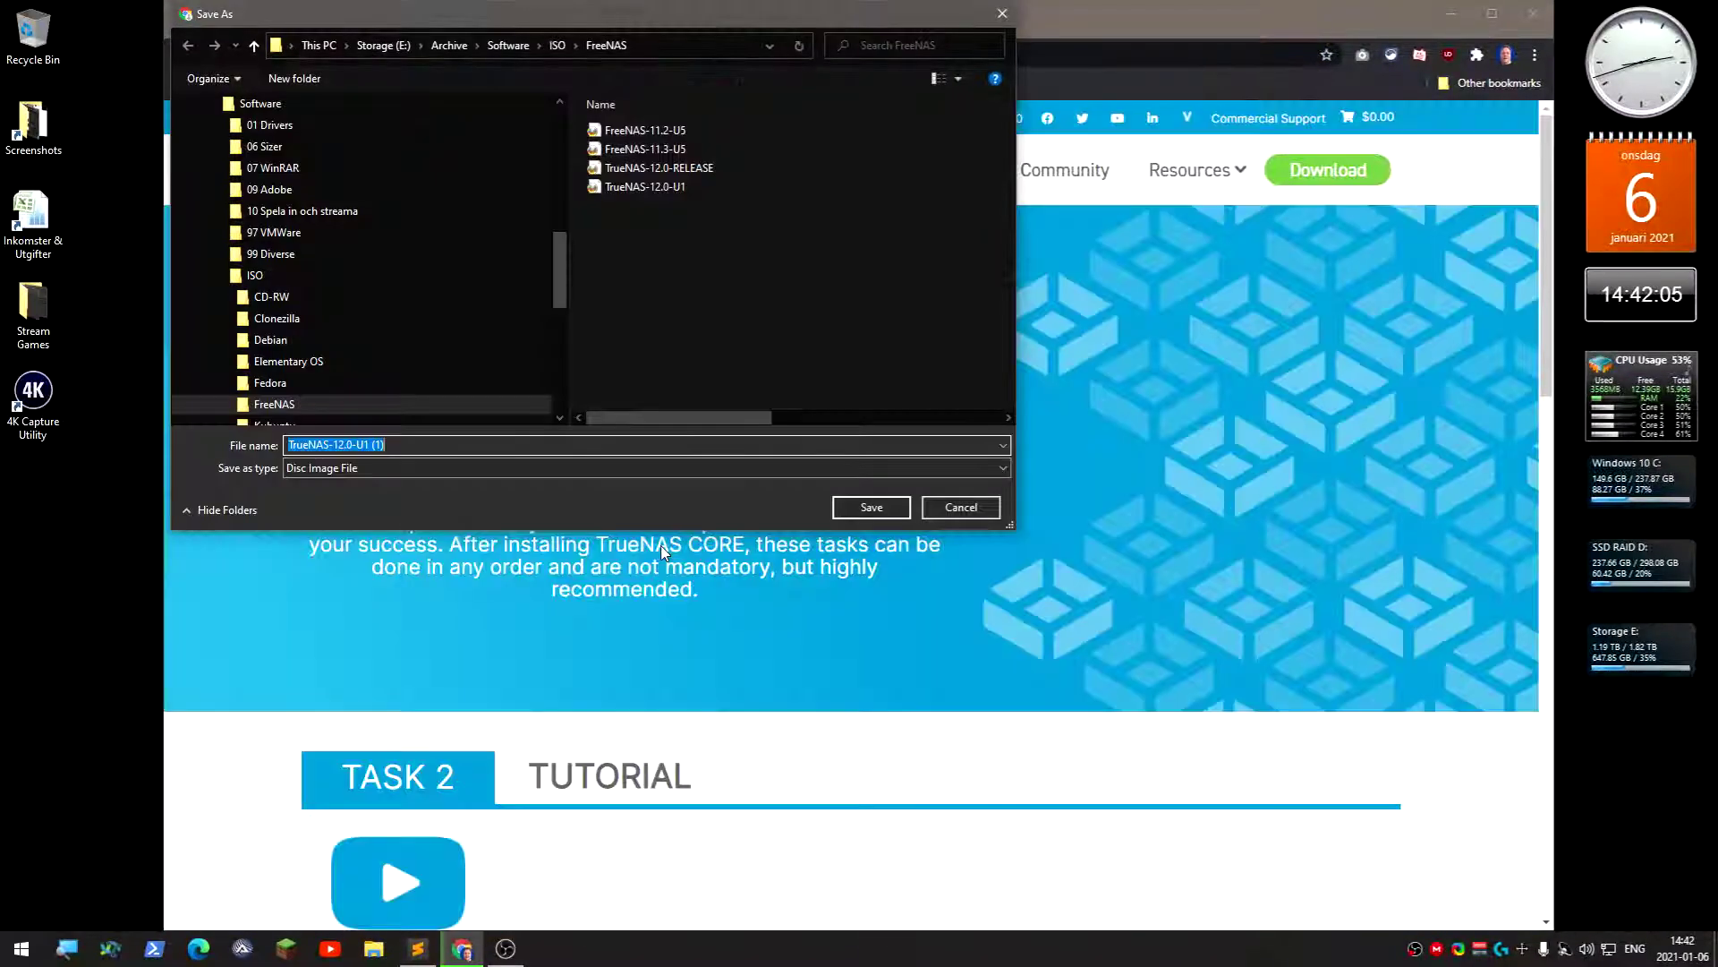
{"action": "left_click", "coordinate": [954, 509]}
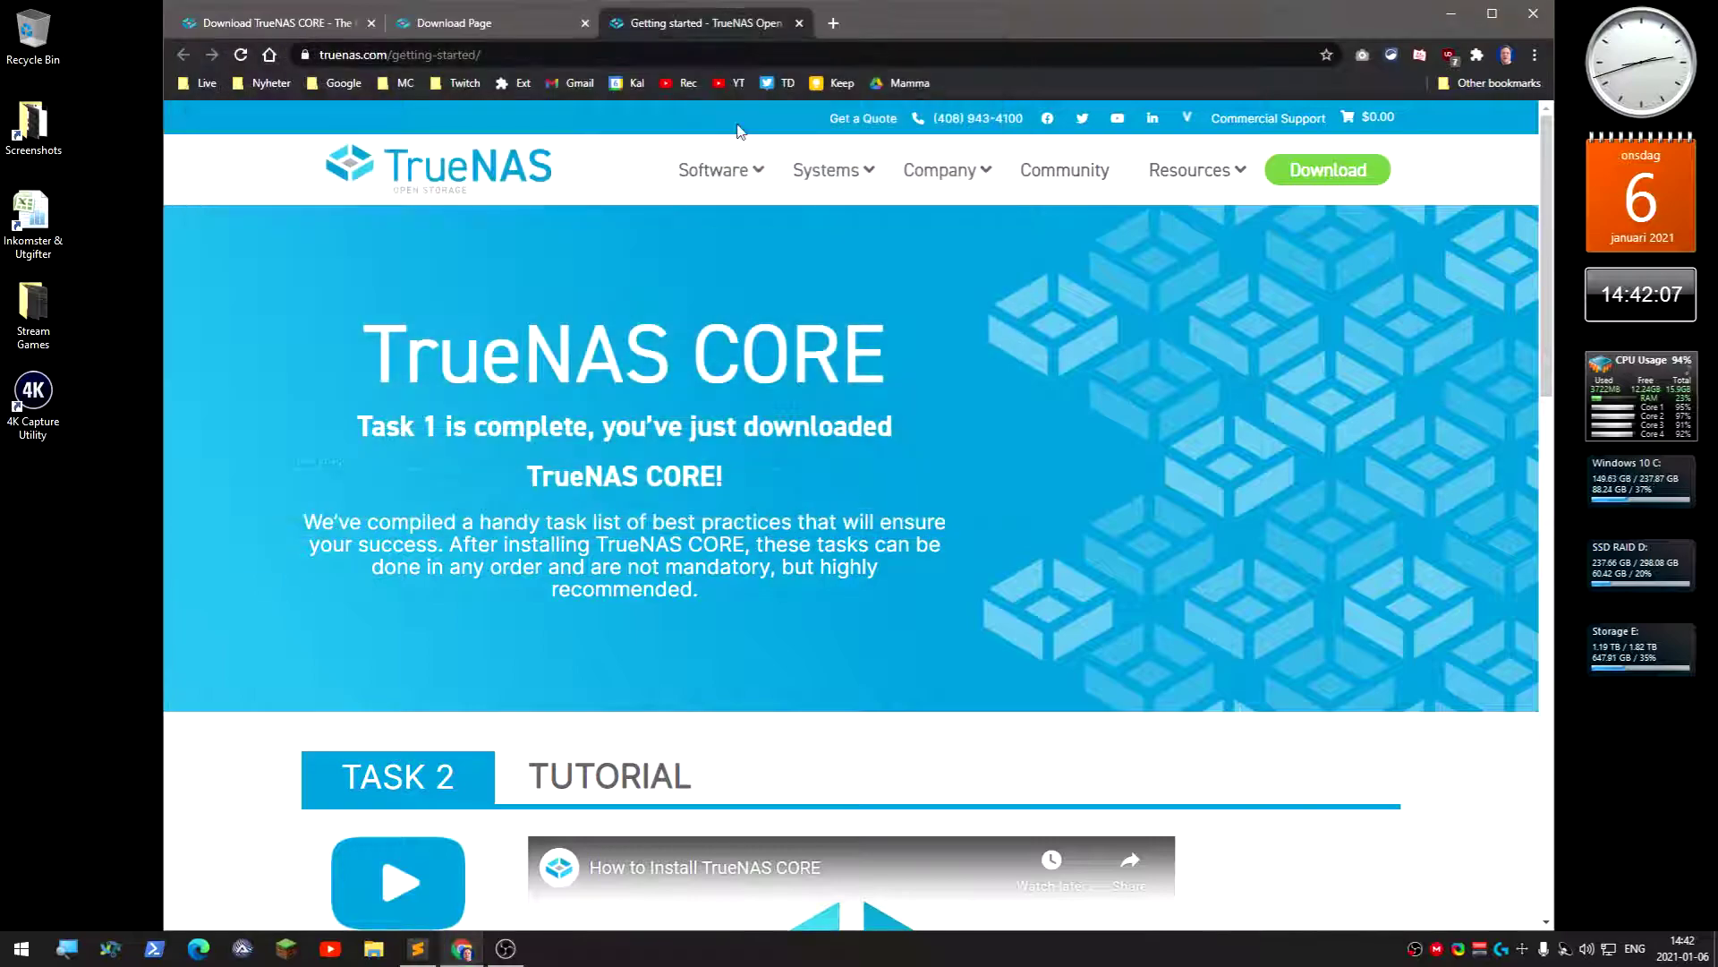
{"action": "left_click", "coordinate": [799, 24]}
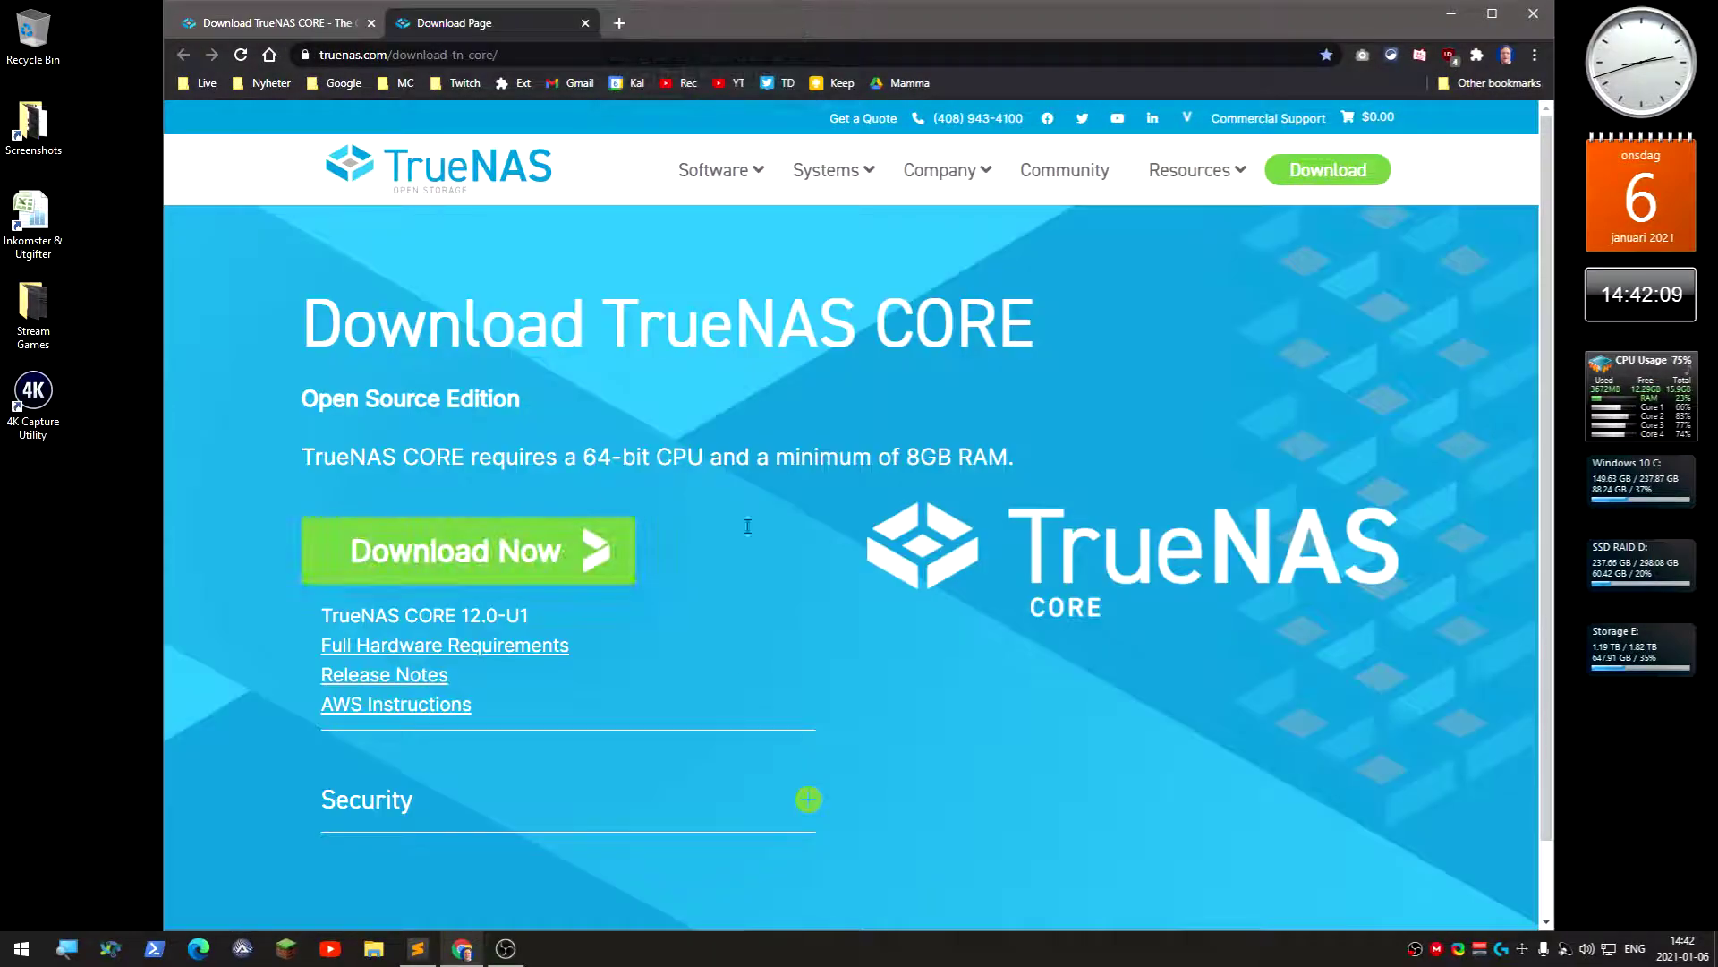
- Open the Physical Hardware docs page and highlight the 8GB RAM minimum and USB boot-device warnings
{"action": "left_click", "coordinate": [474, 647]}
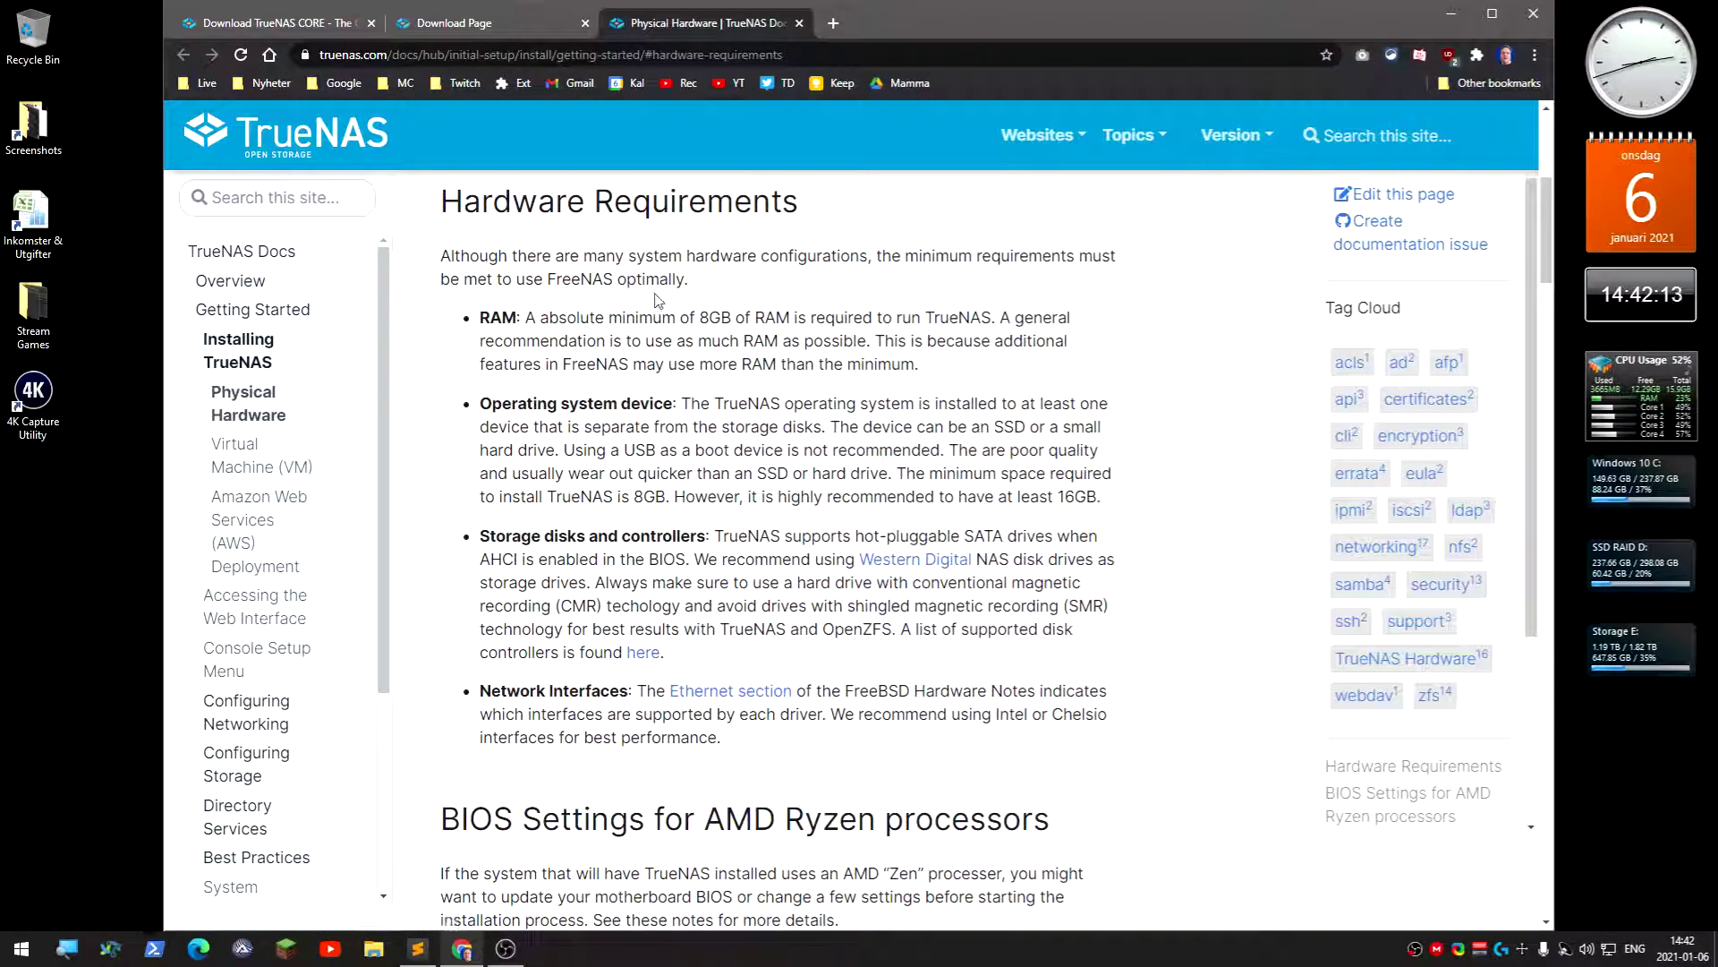
{"action": "left_click_drag", "start_coordinate": [529, 318], "coordinate": [873, 318]}
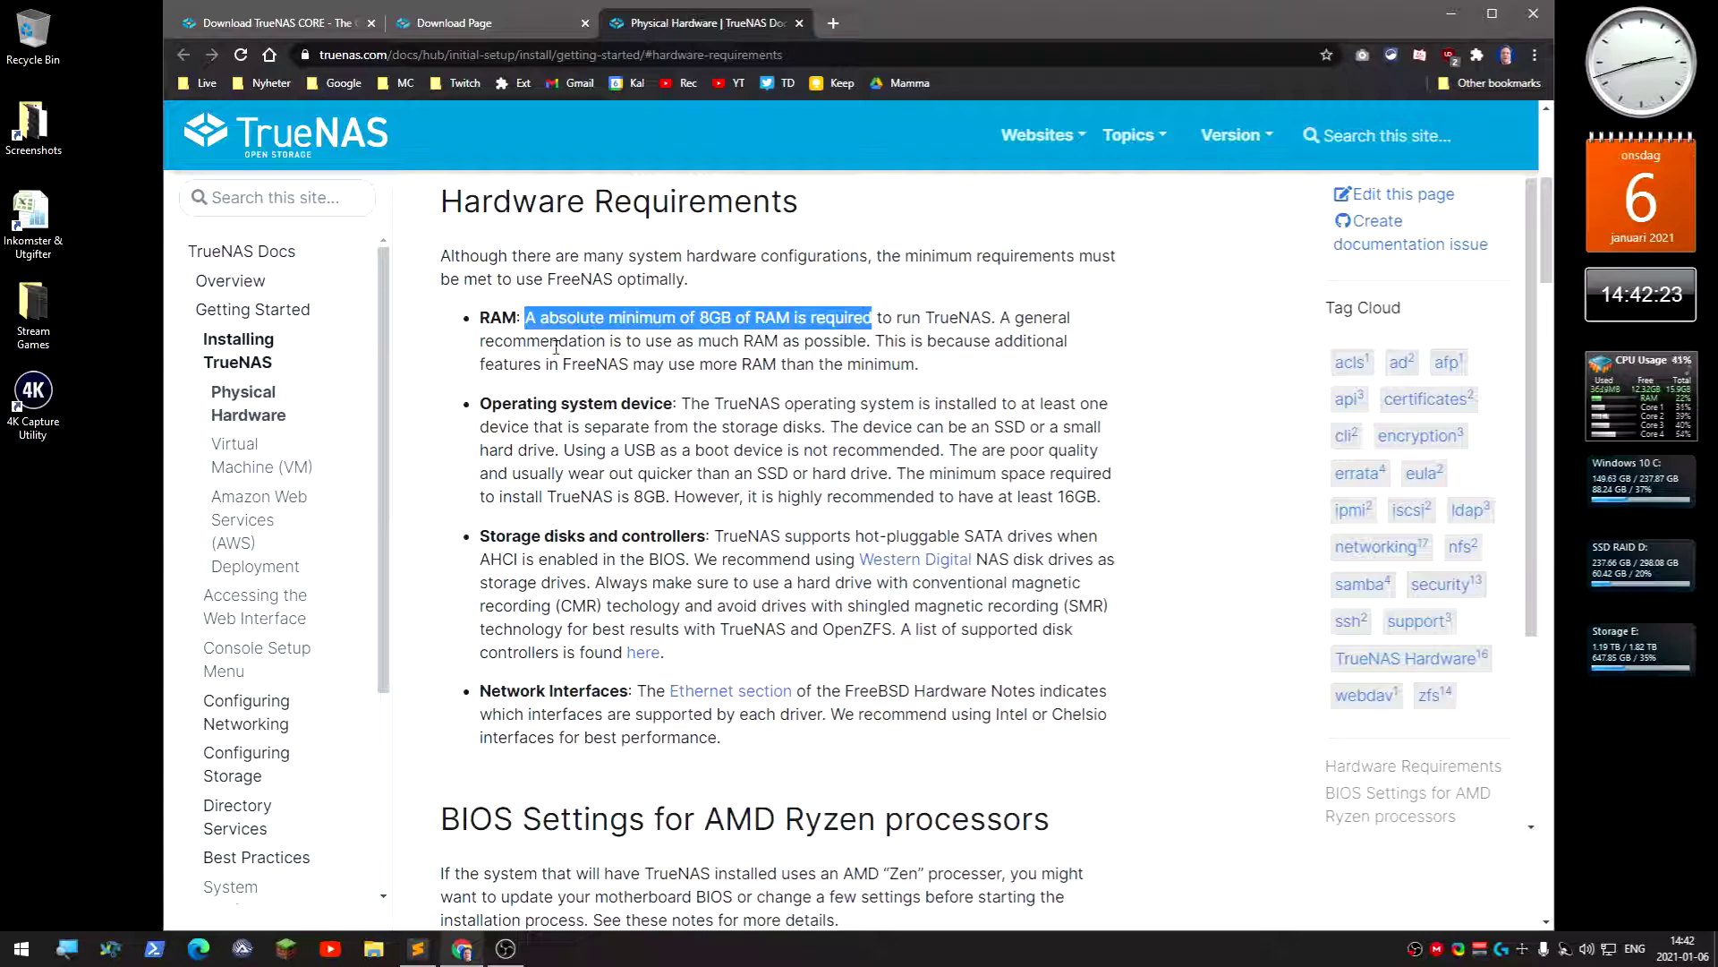
{"action": "left_click", "coordinate": [664, 342]}
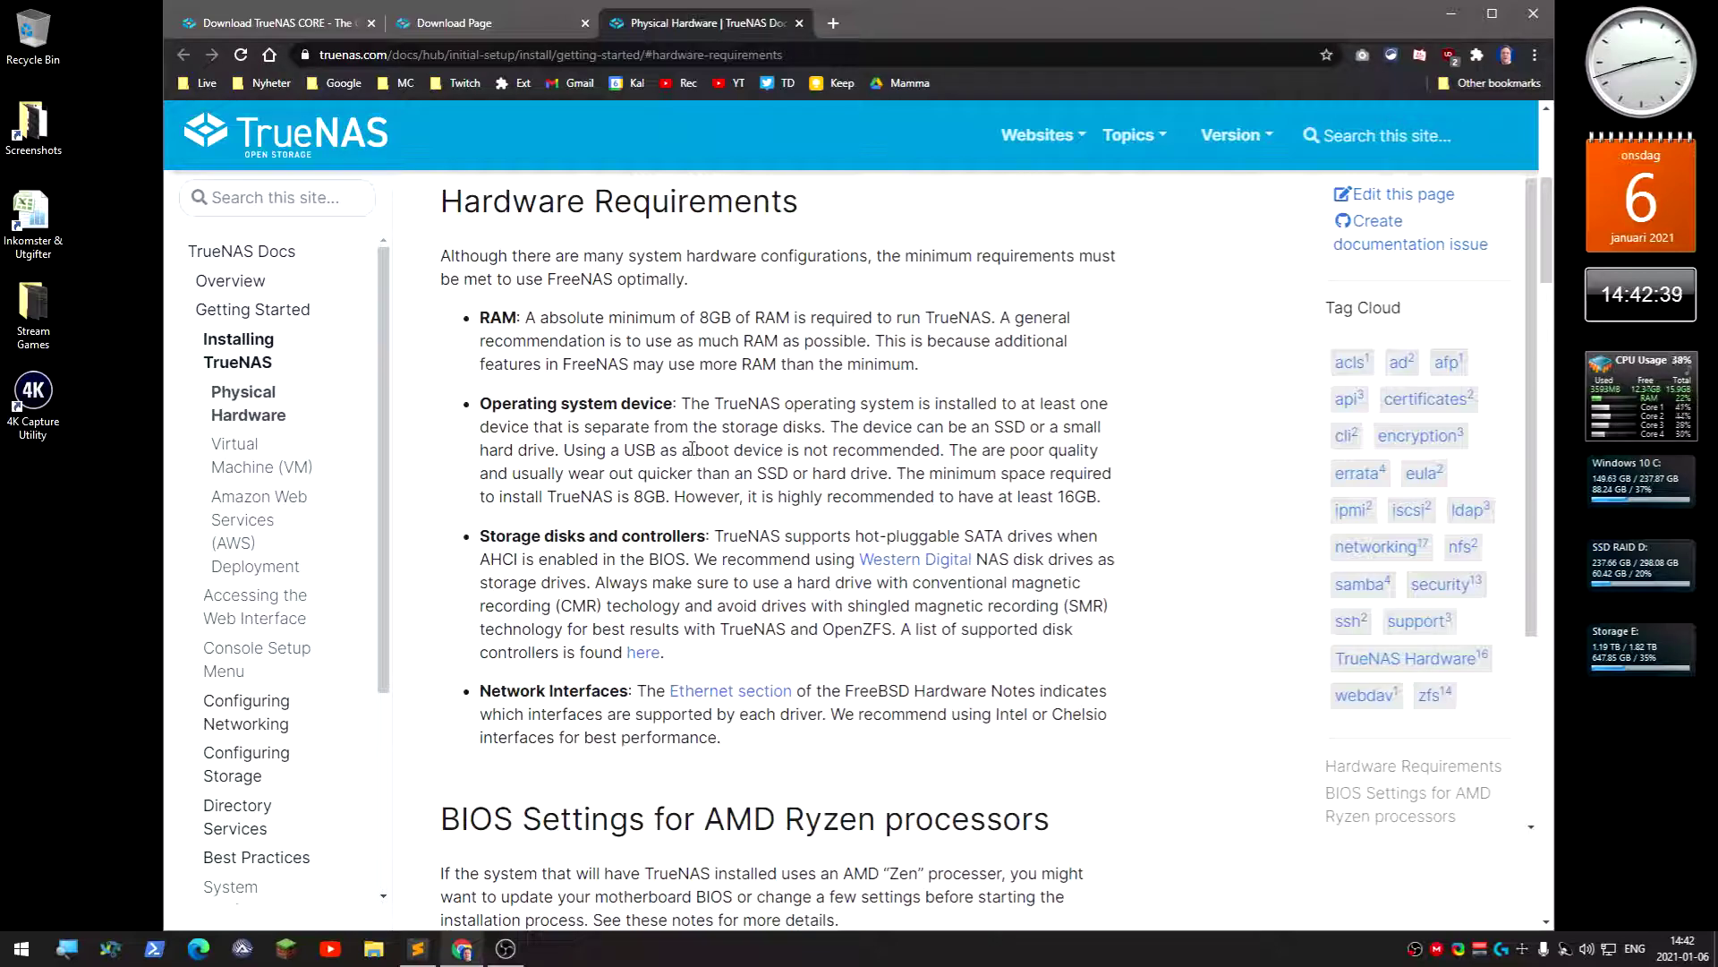
{"action": "left_click_drag", "start_coordinate": [566, 449], "coordinate": [945, 453]}
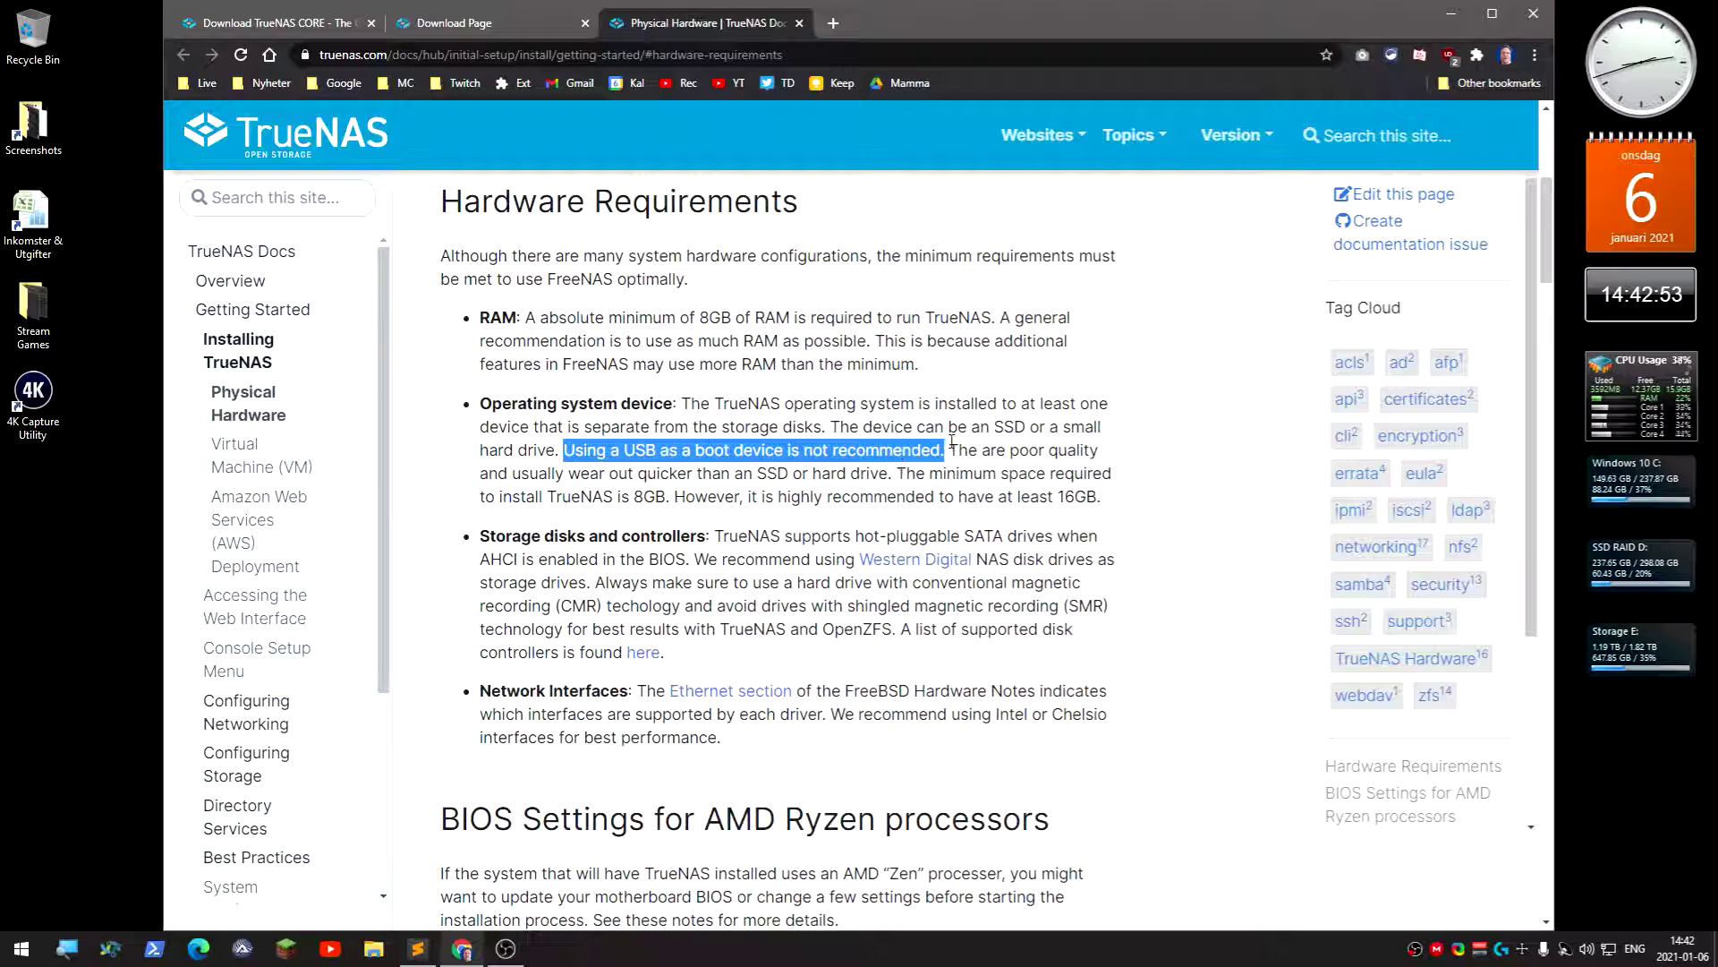
{"action": "left_click", "coordinate": [953, 447]}
{"action": "left_click_drag", "start_coordinate": [954, 447], "coordinate": [1079, 454]}
{"action": "left_click", "coordinate": [1071, 460]}
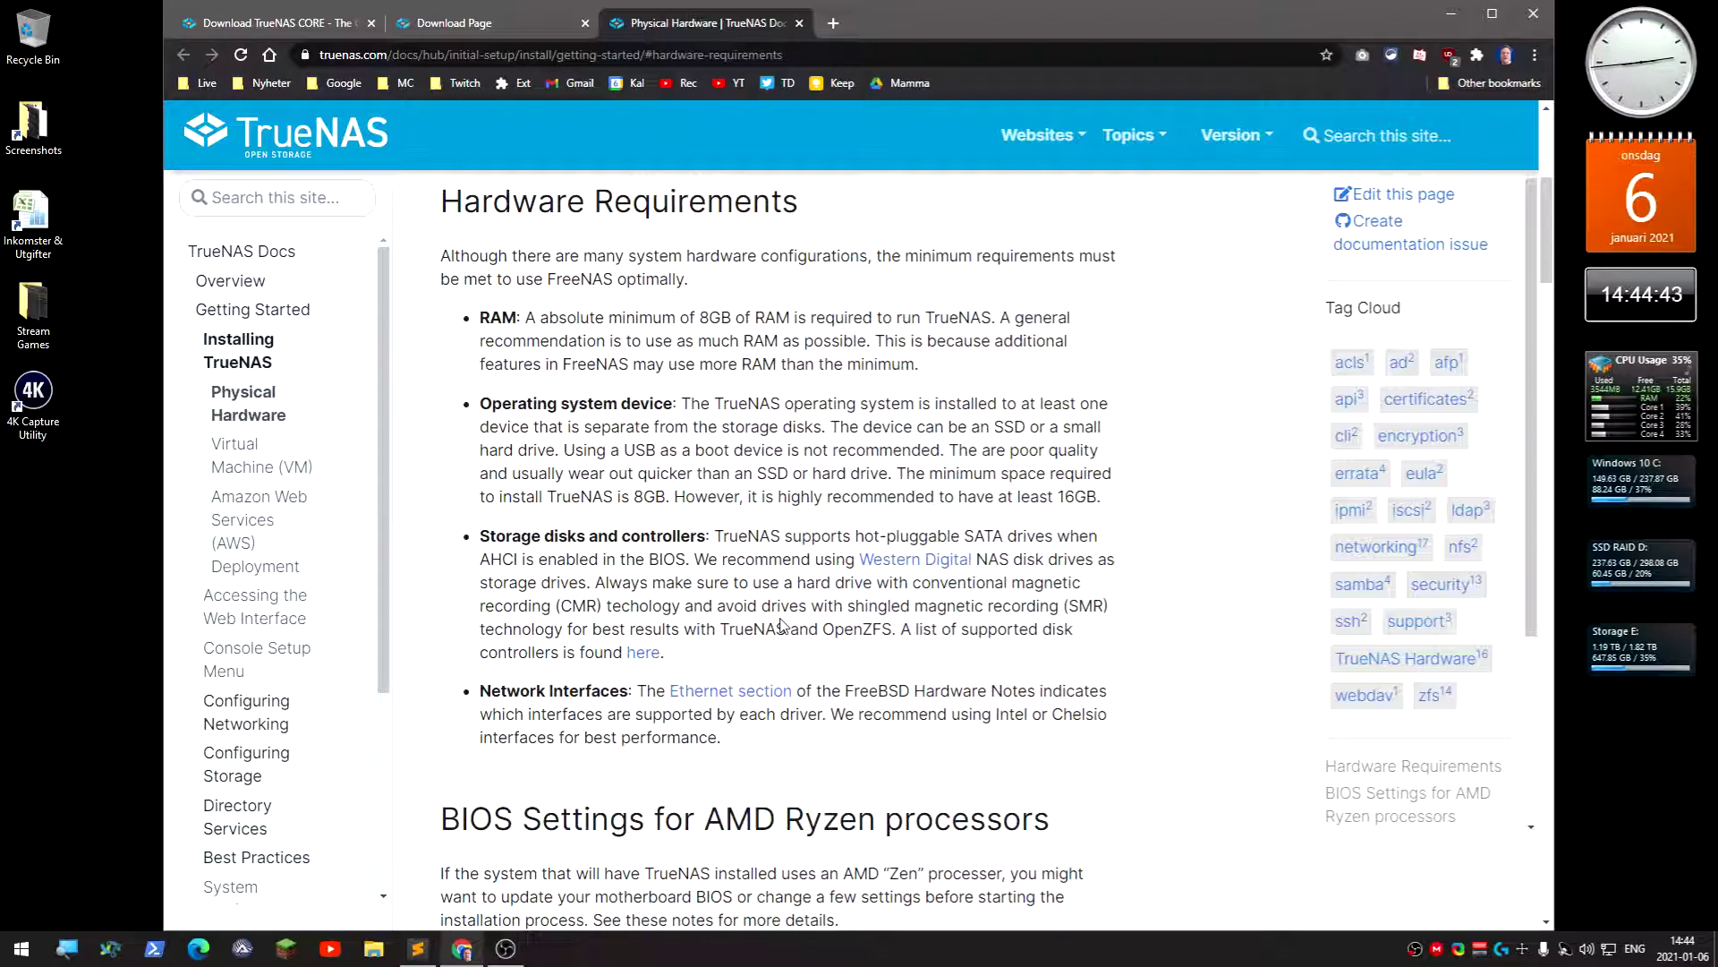
- Scroll through the rest of the hardware requirements, then close the docs tab
{"action": "scroll", "coordinate": [783, 622], "scroll_direction": "down", "scroll_amount": 1}
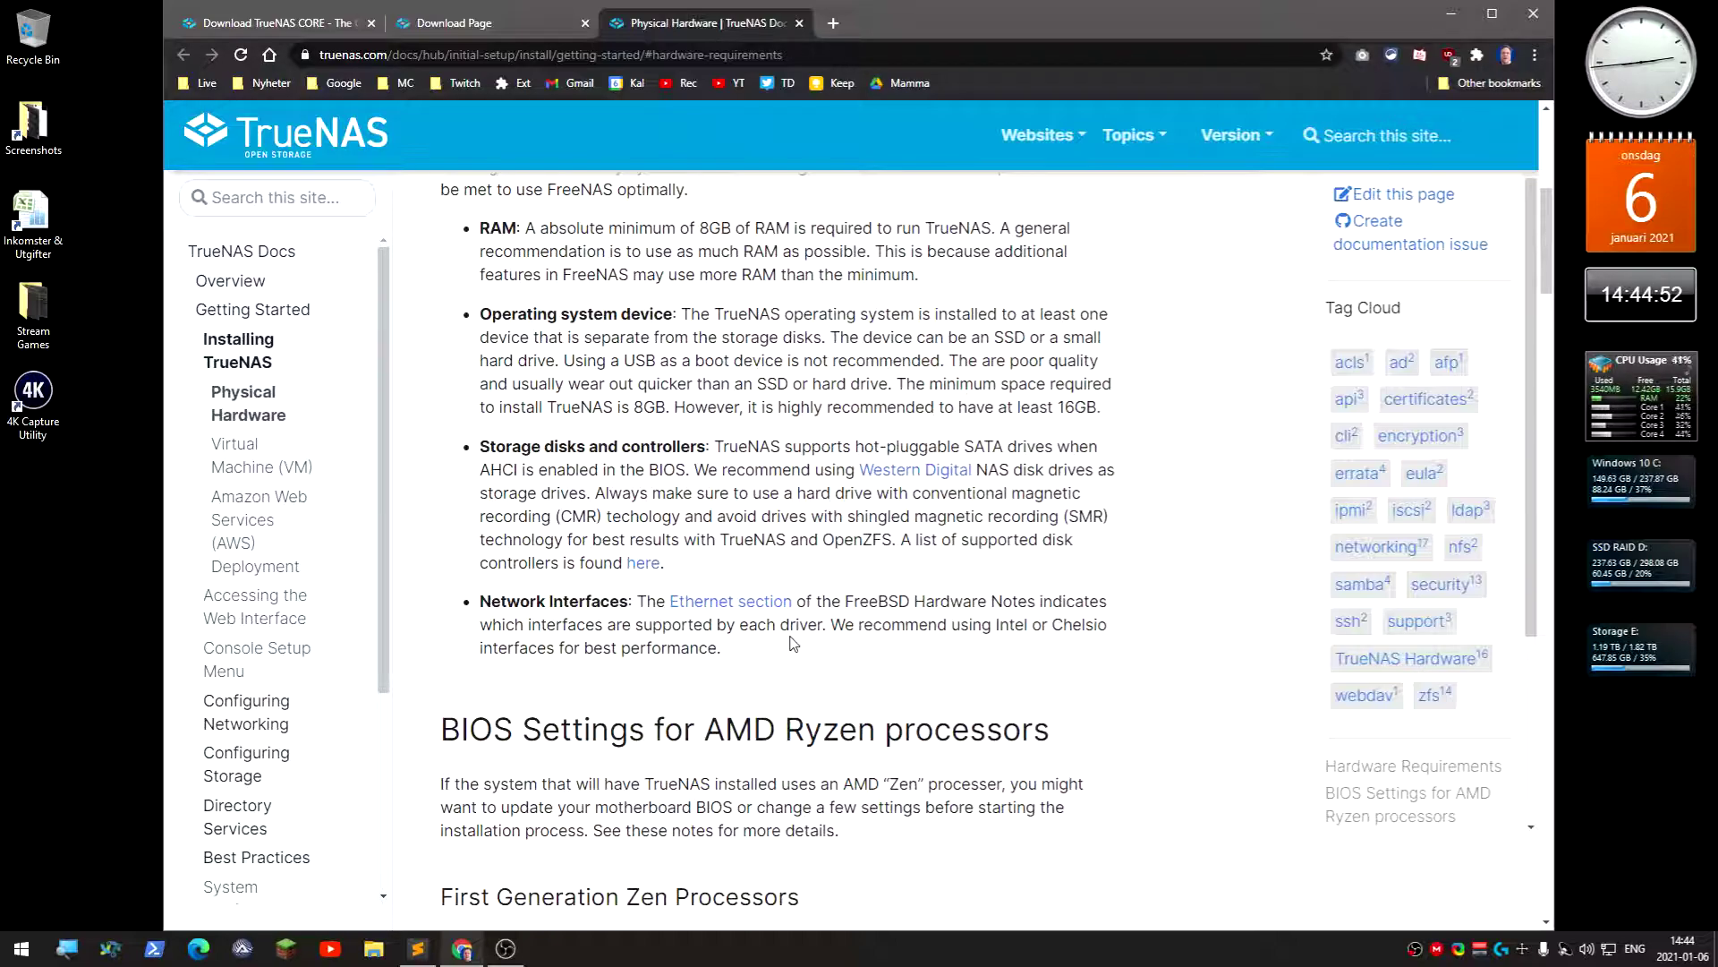
{"action": "scroll", "coordinate": [791, 642], "scroll_direction": "up", "scroll_amount": 5}
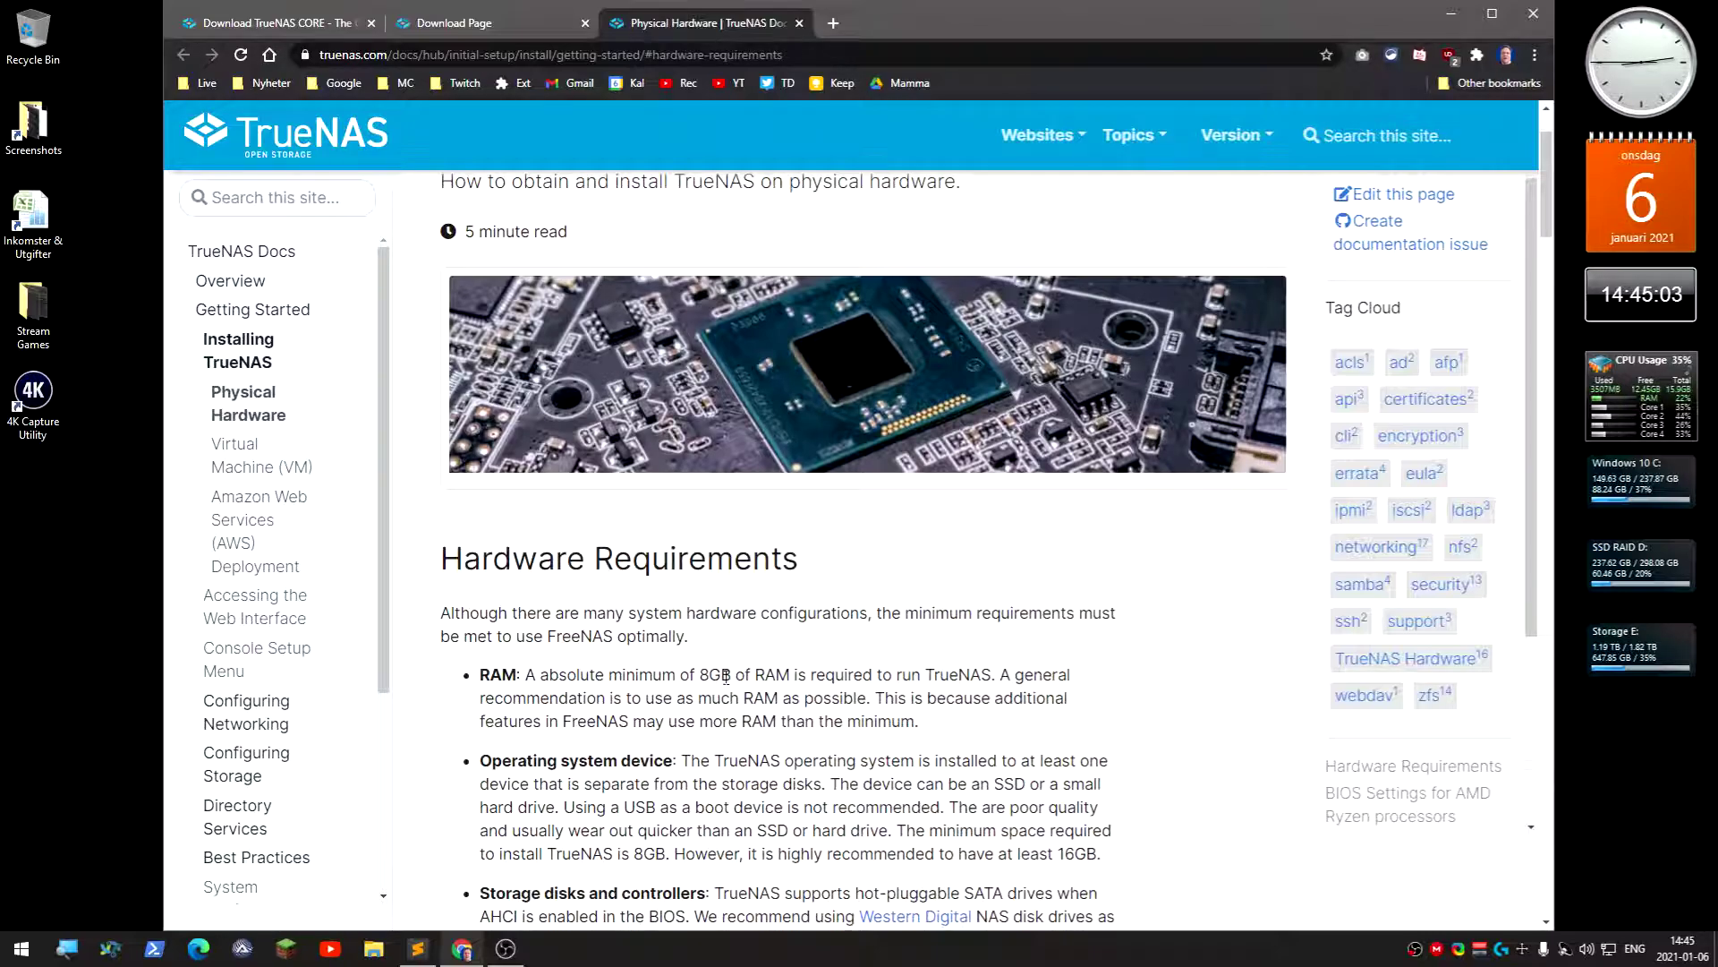
{"action": "scroll", "coordinate": [726, 676], "scroll_direction": "down", "scroll_amount": 1}
{"action": "left_click", "coordinate": [799, 23]}
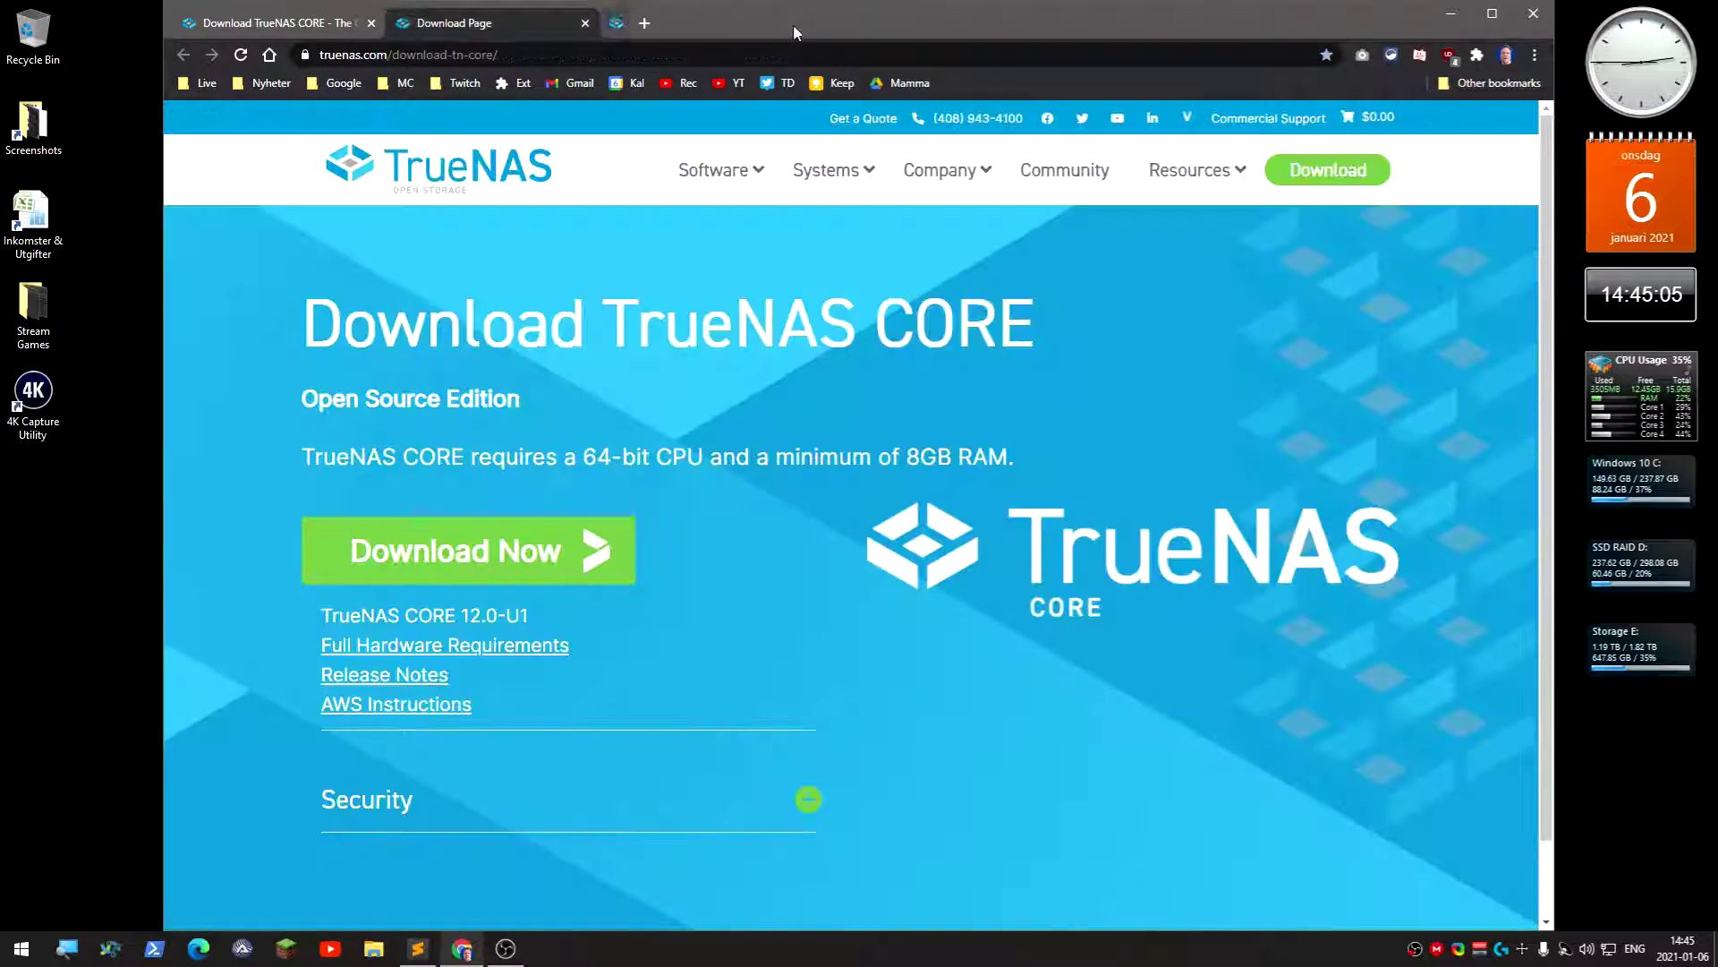
- Close the Download Page tab, leaving only the newsletter sign-up page
{"action": "left_click", "coordinate": [585, 24]}
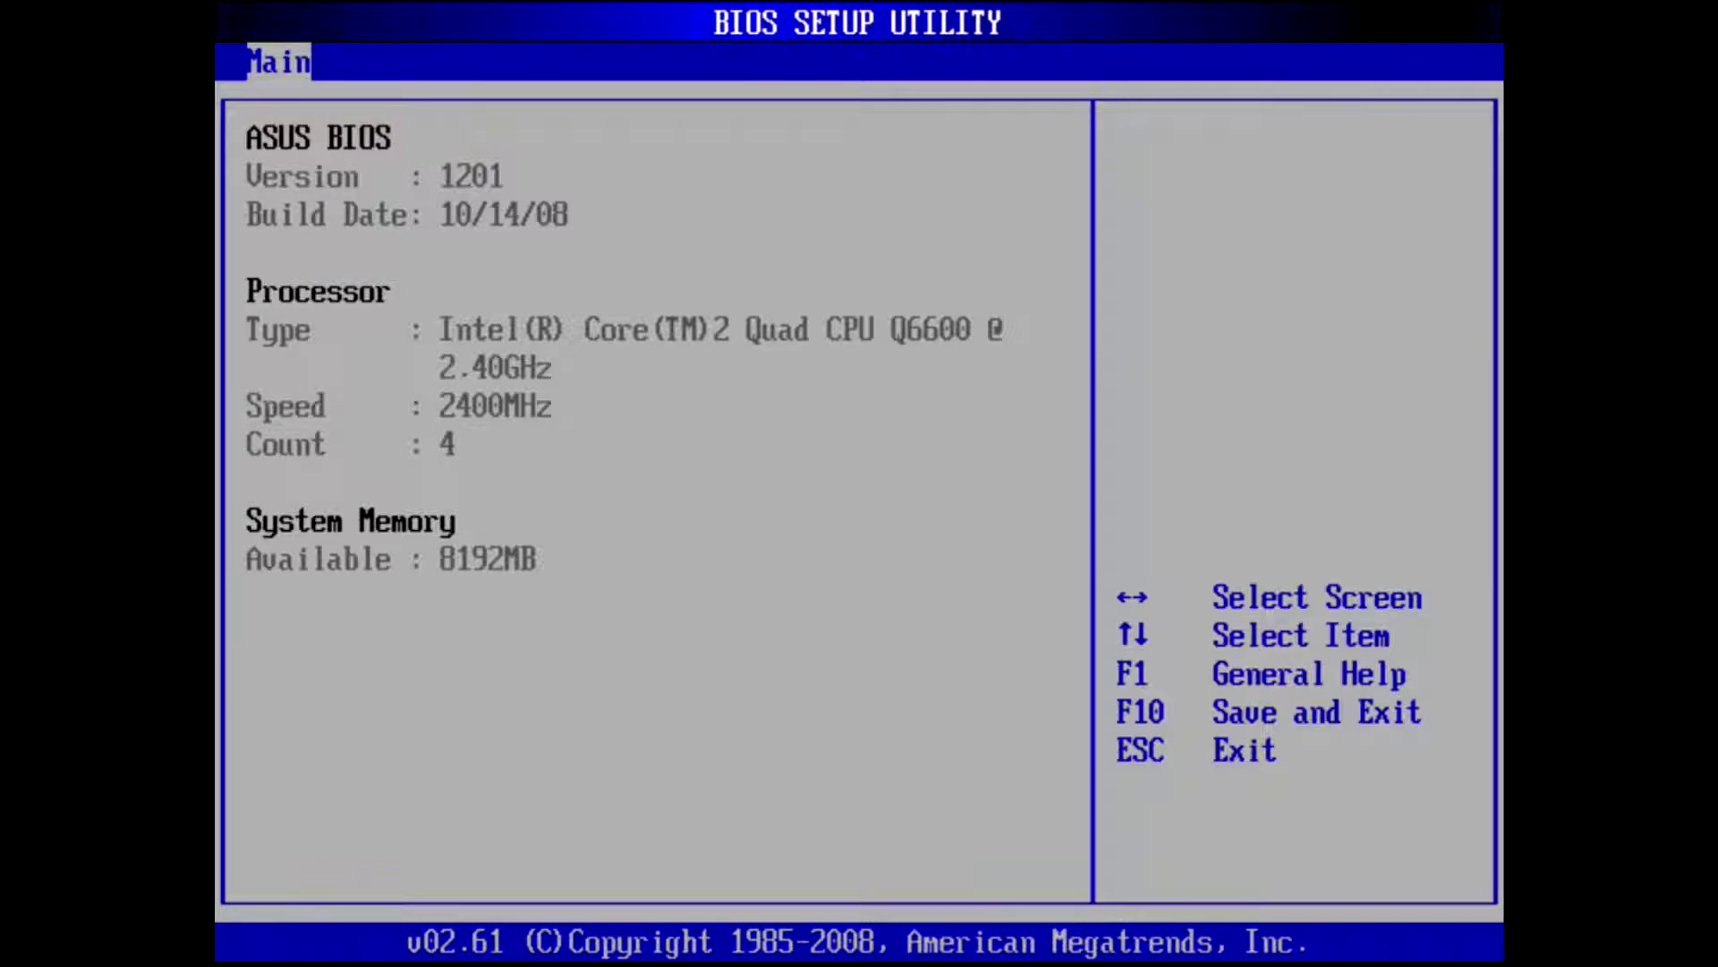
- Move through the BIOS tabs to Boot > Hard Disk Drives and review the drive order
{"action": "key", "text": "Escape"}
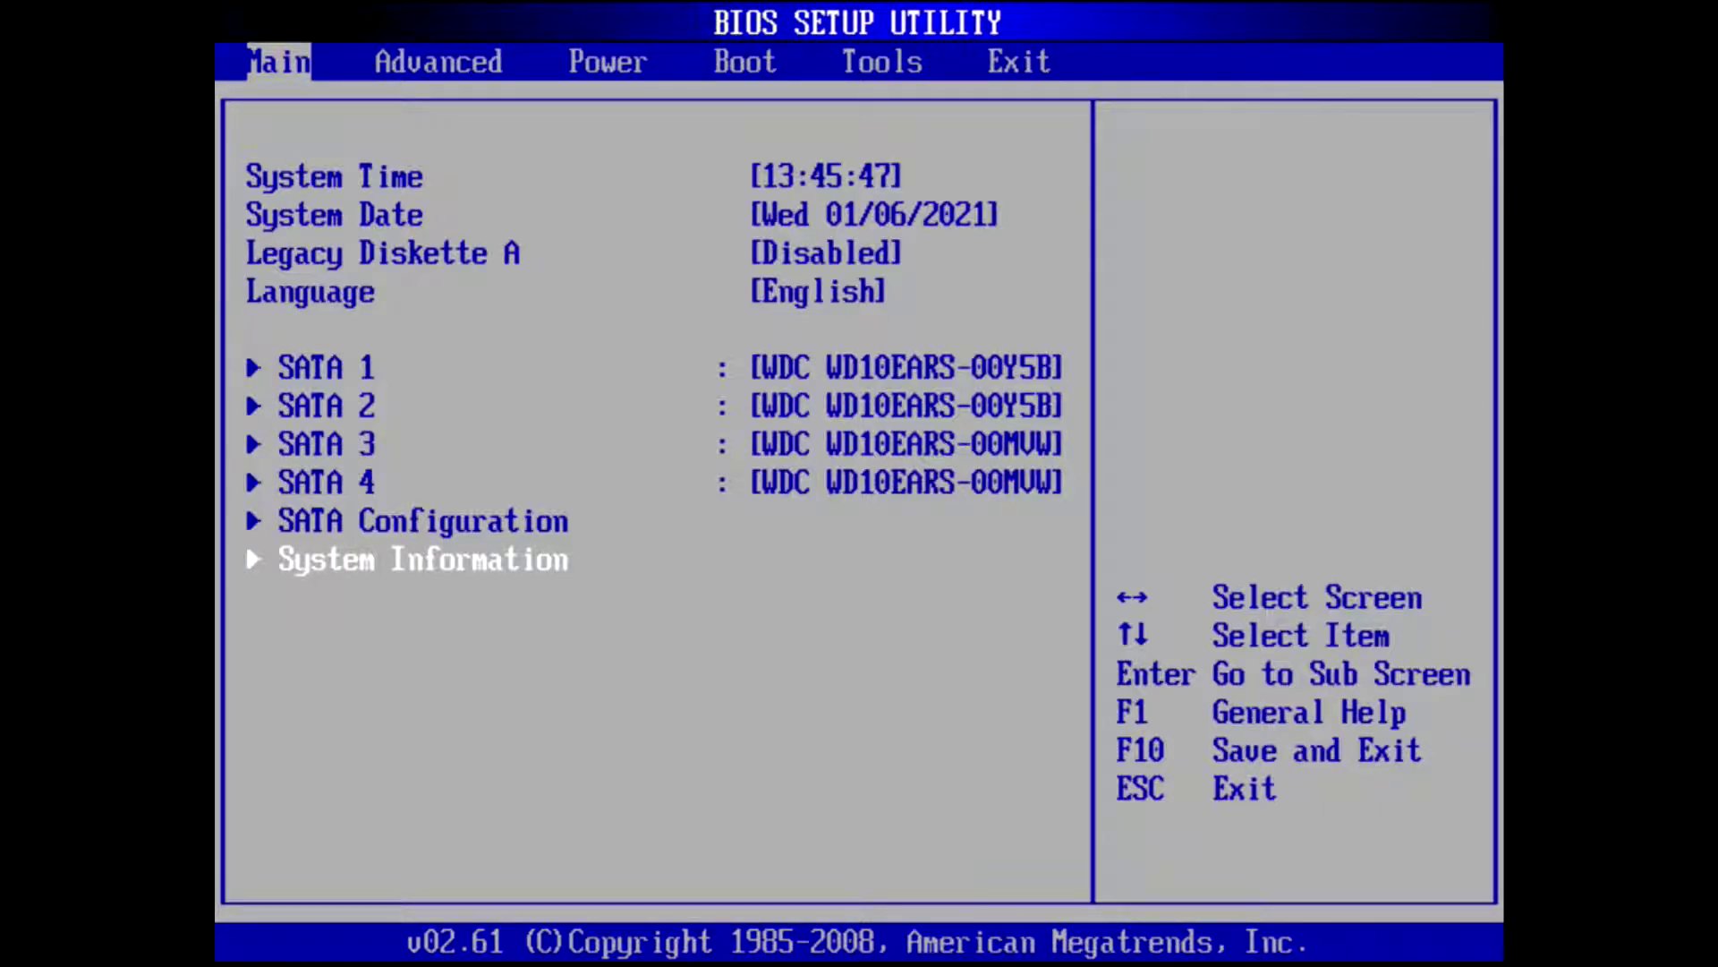
{"action": "key", "text": "Right"}
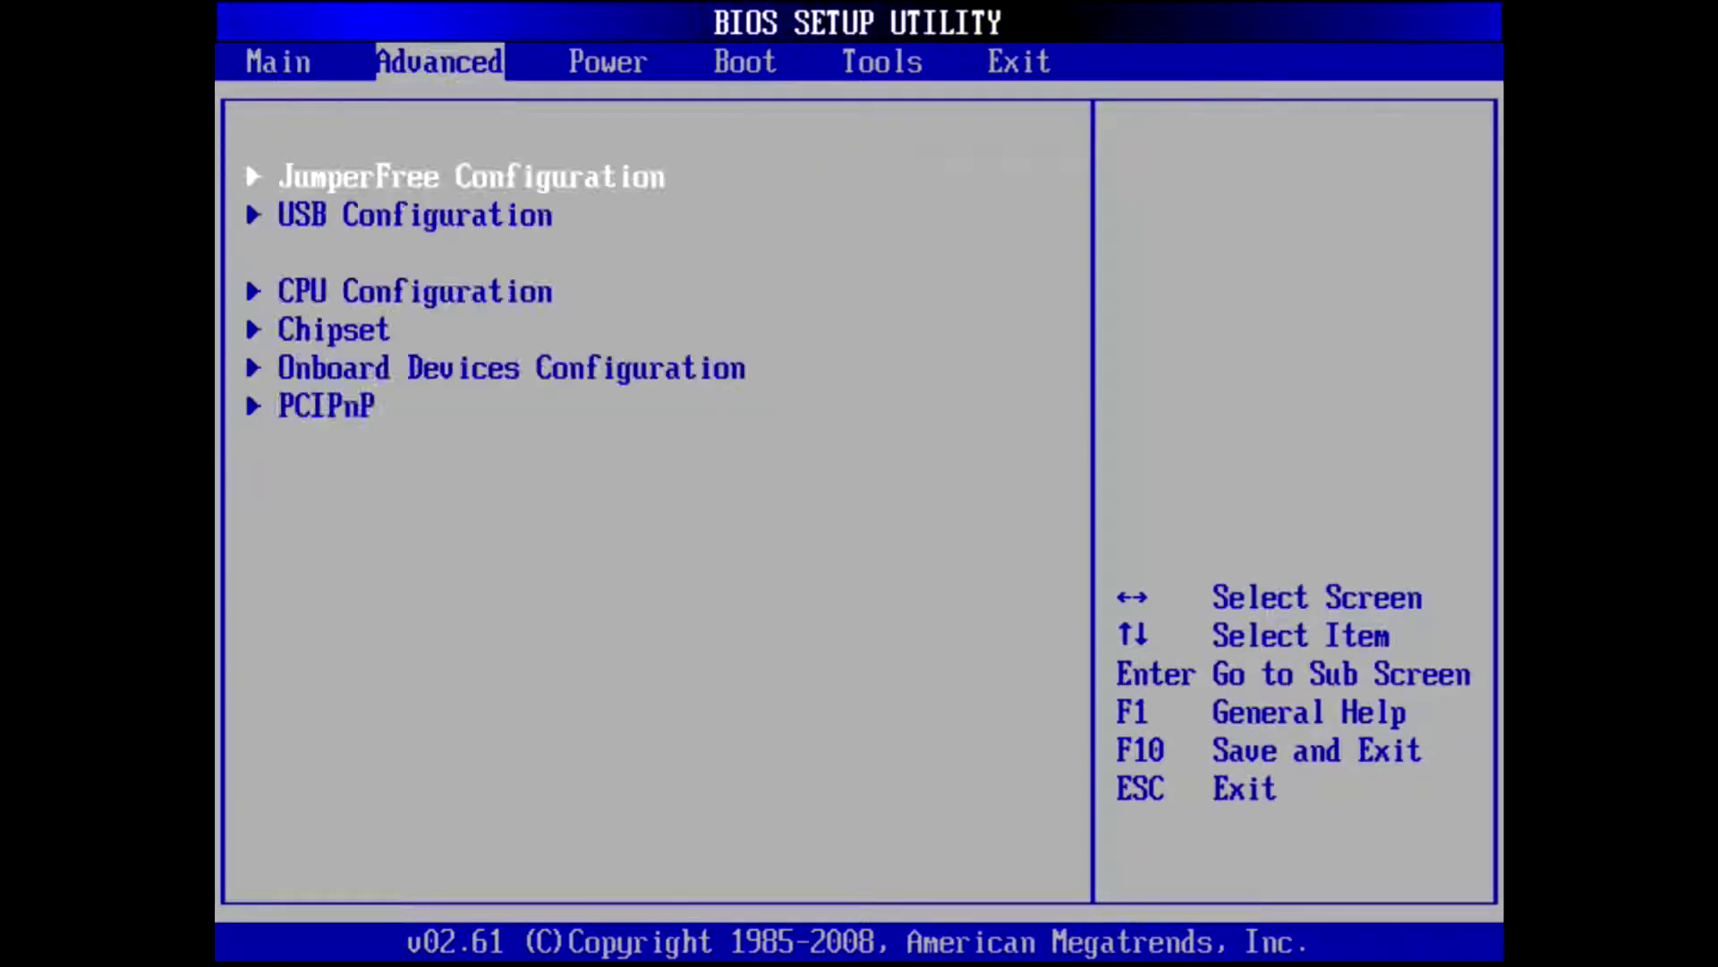
{"action": "key", "text": "Right"}
{"action": "key", "text": "Right"}
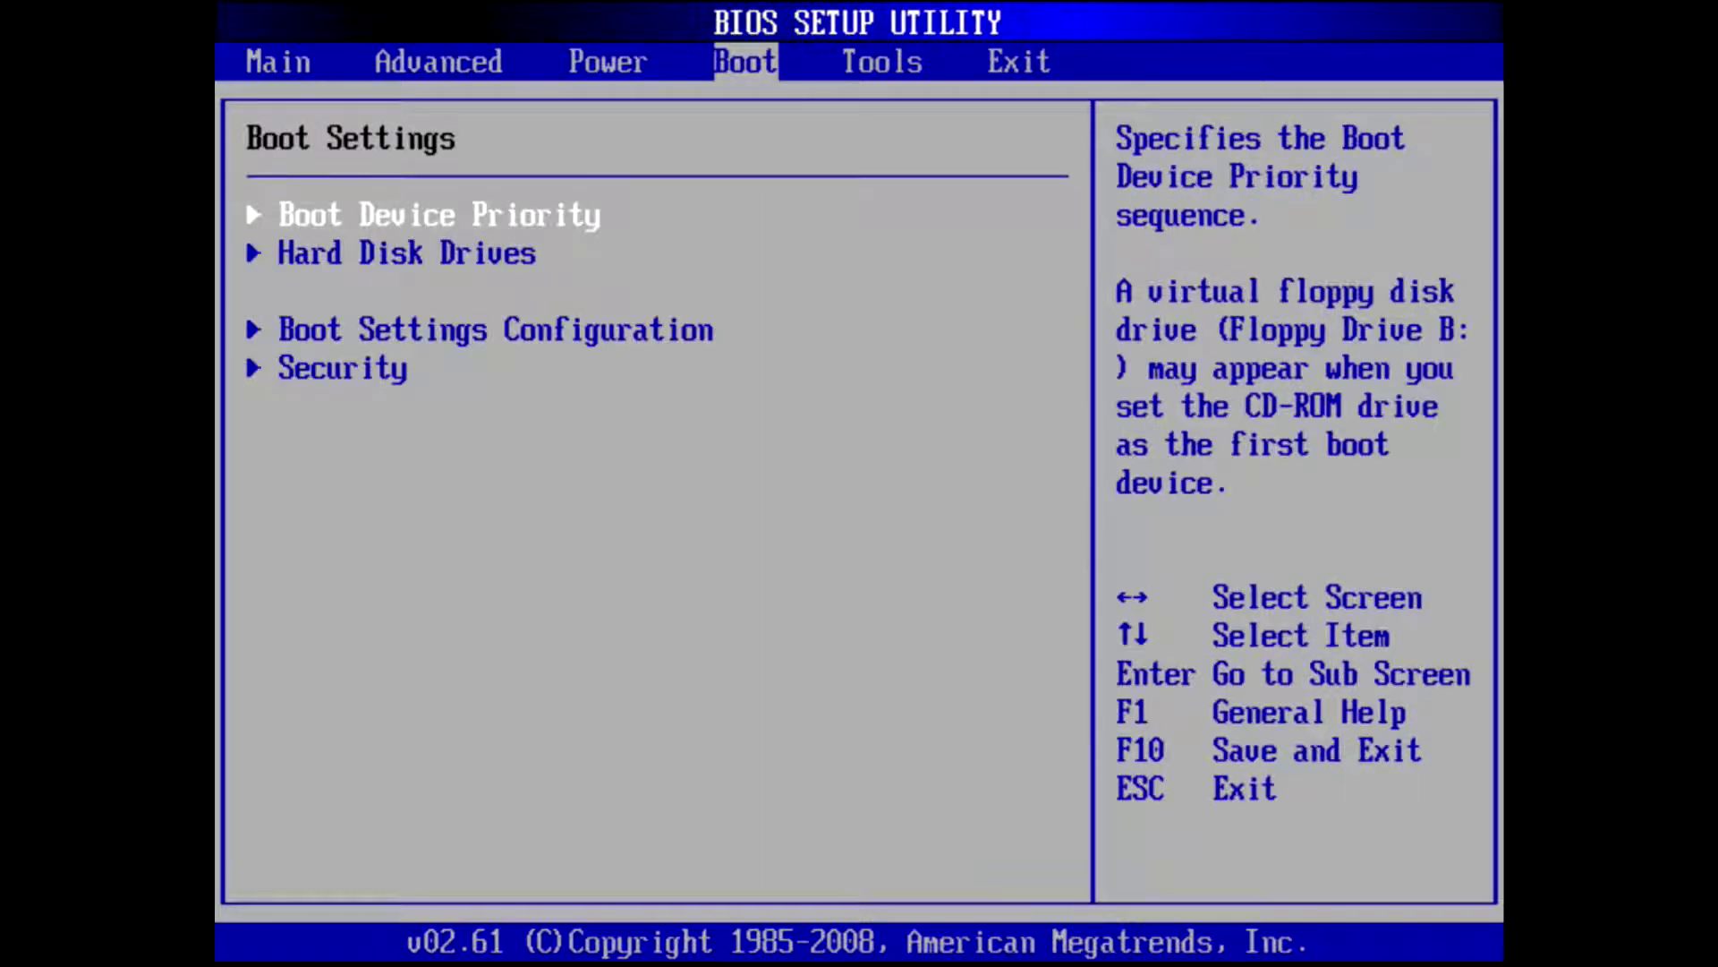
{"action": "key", "text": "Left"}
{"action": "key", "text": "Left"}
{"action": "key", "text": "Left"}
{"action": "key", "text": "Left"}
{"action": "key", "text": "Right"}
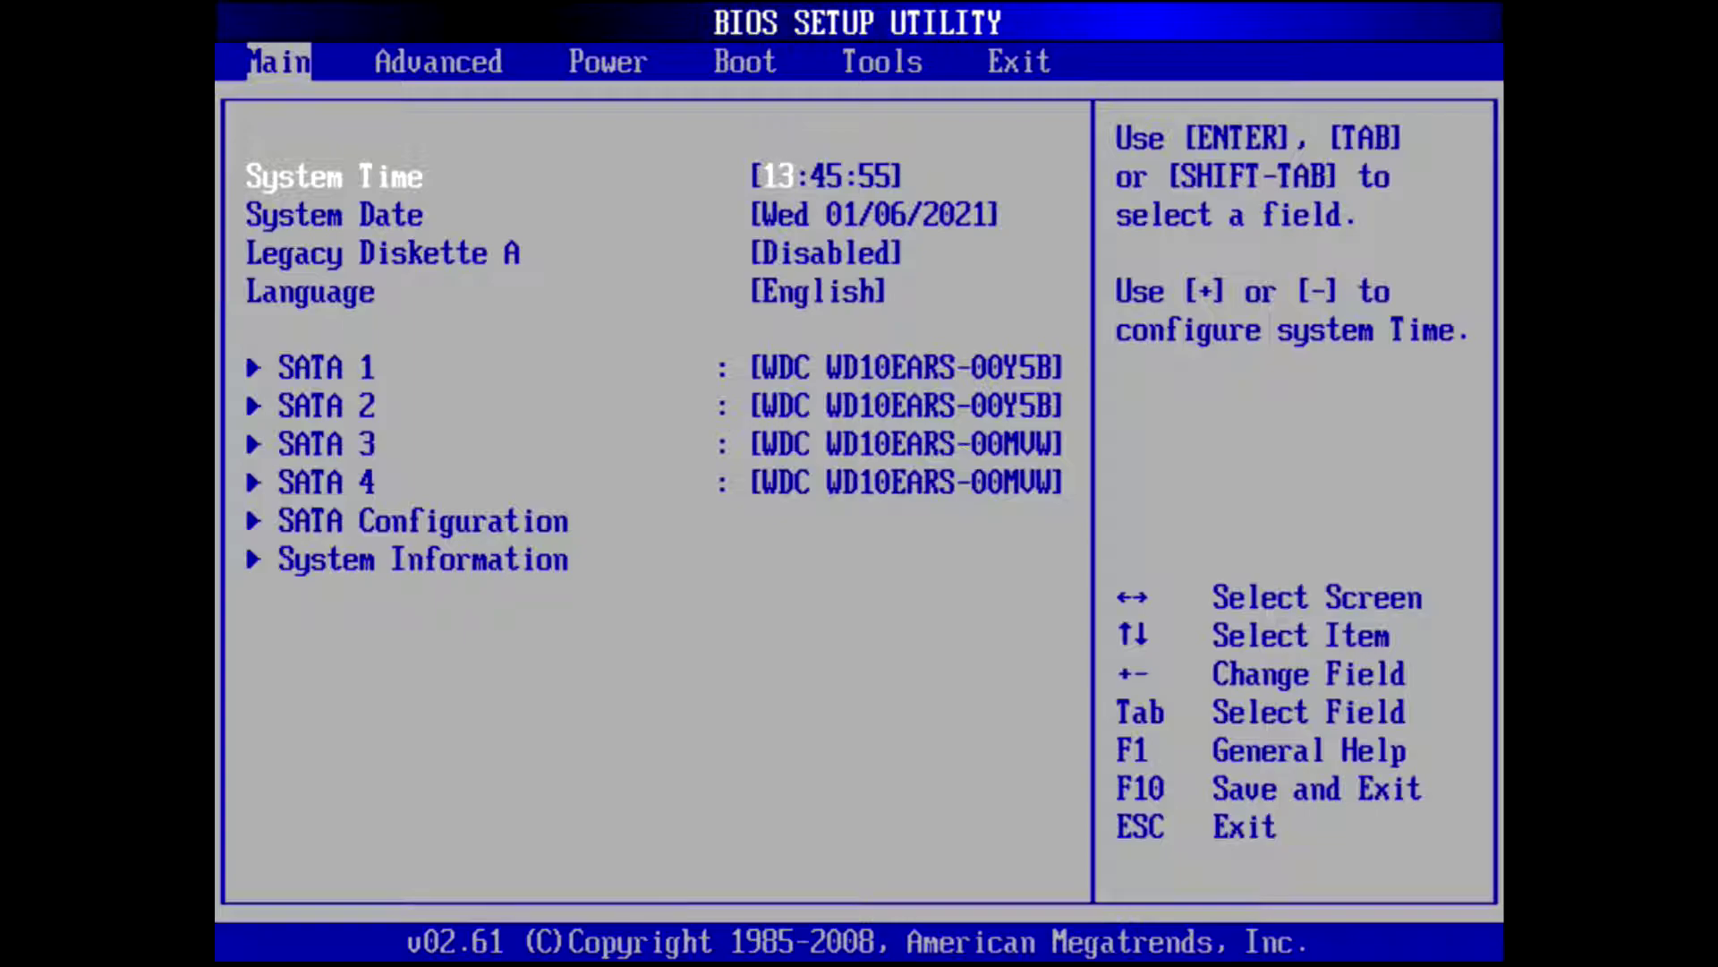
{"action": "key", "text": "Left"}
{"action": "key", "text": "Left"}
{"action": "key", "text": "Left"}
{"action": "key", "text": "Left"}
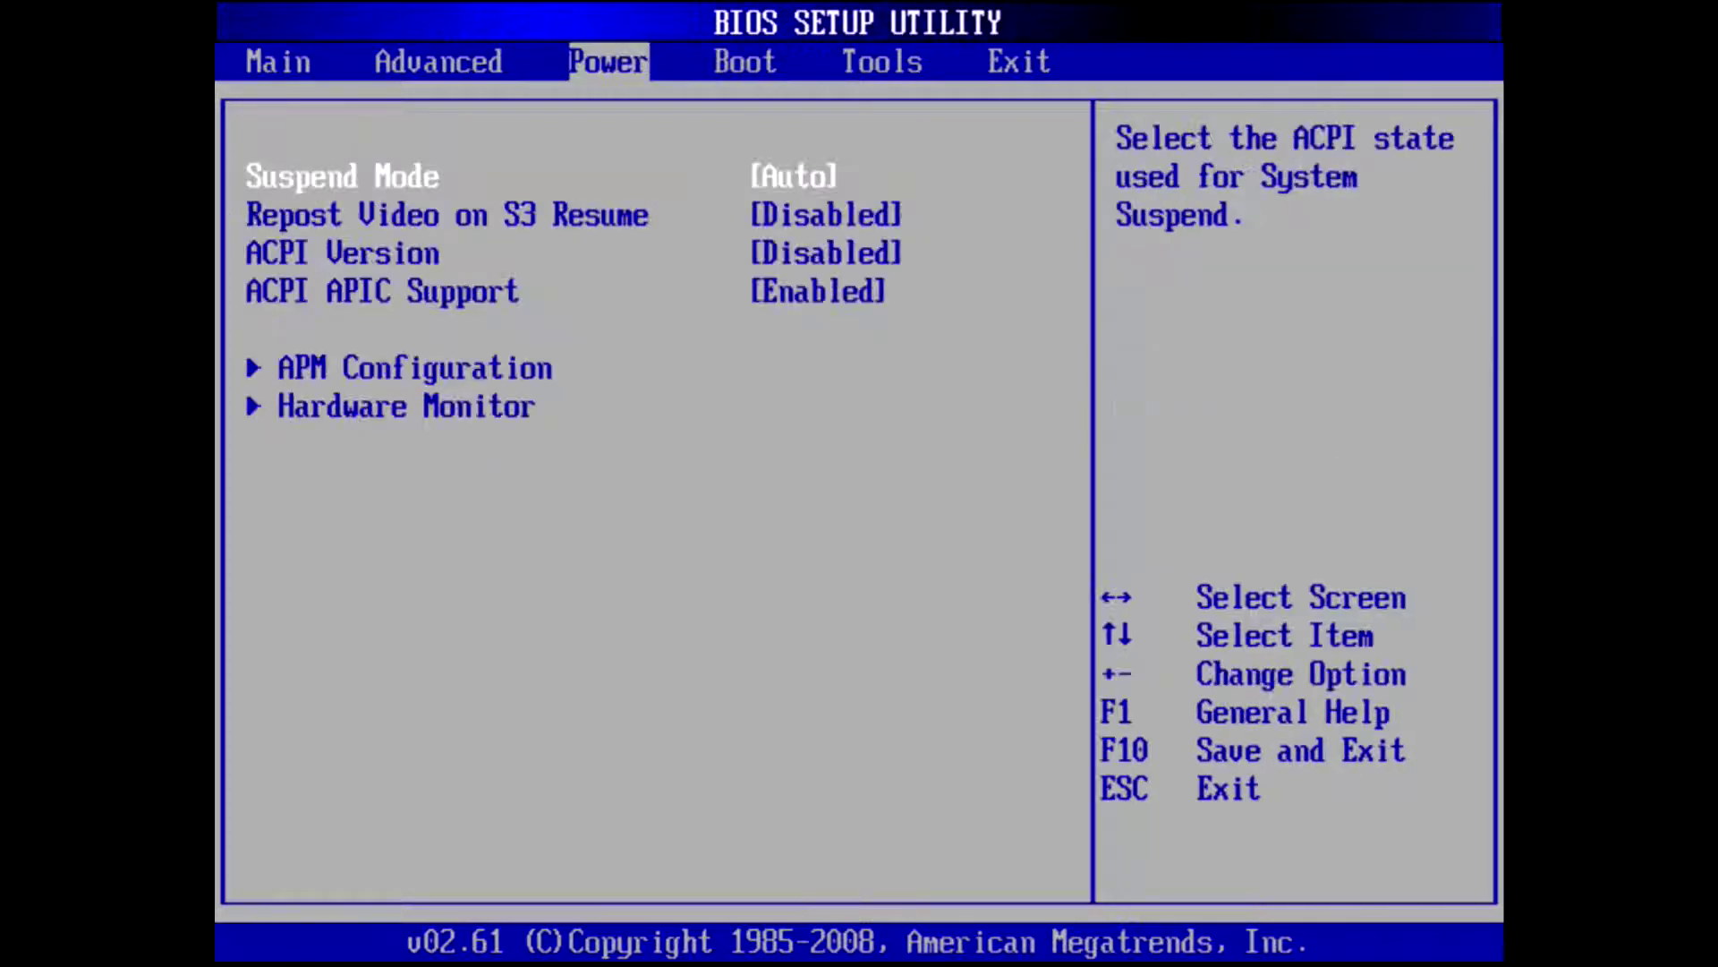
{"action": "key", "text": "Right"}
{"action": "key", "text": "Down"}
{"action": "key", "text": "Return"}
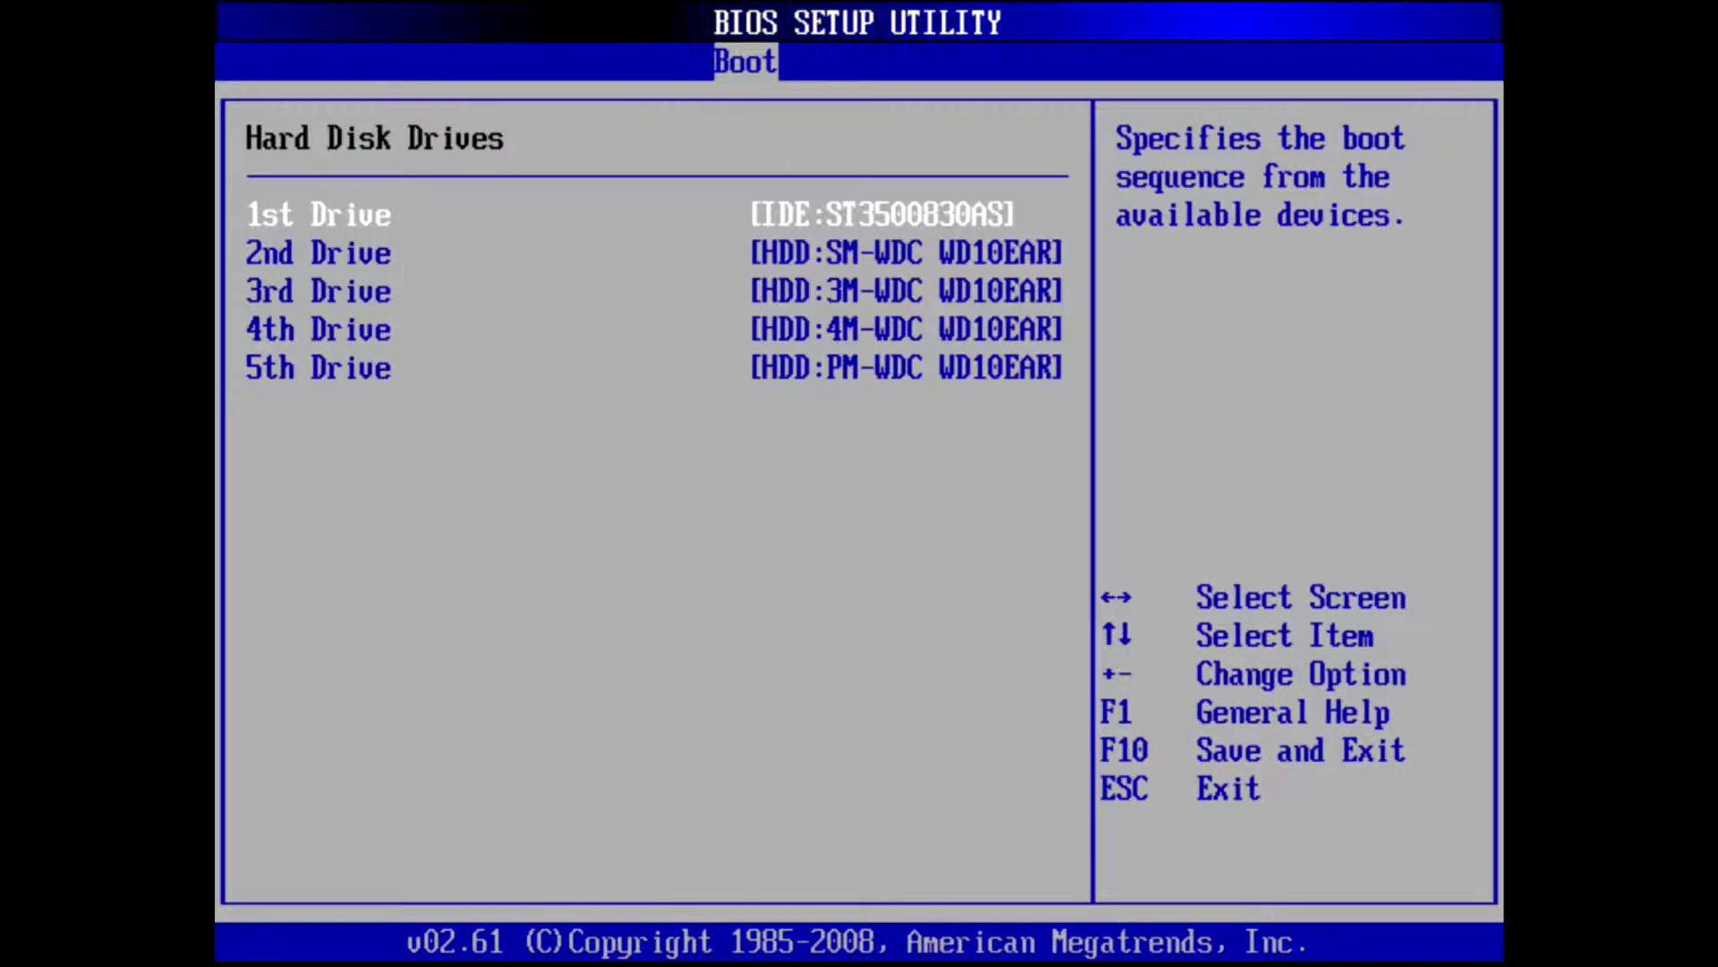
{"action": "key", "text": "Down"}
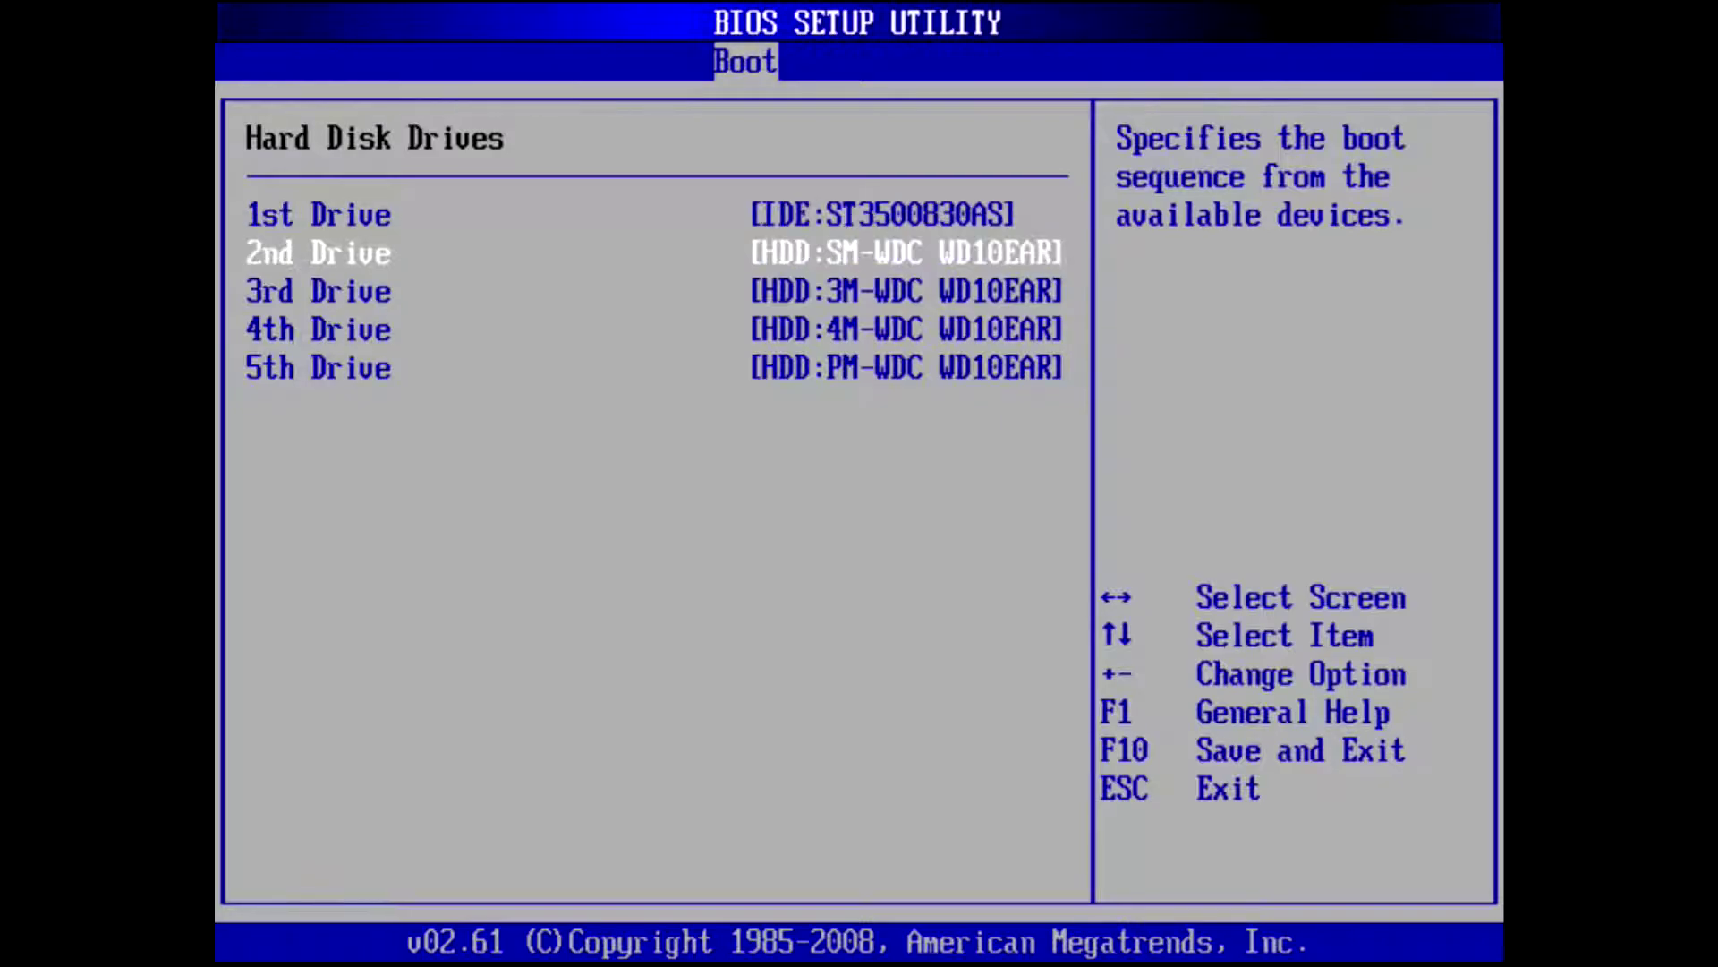
{"action": "key", "text": "Up"}
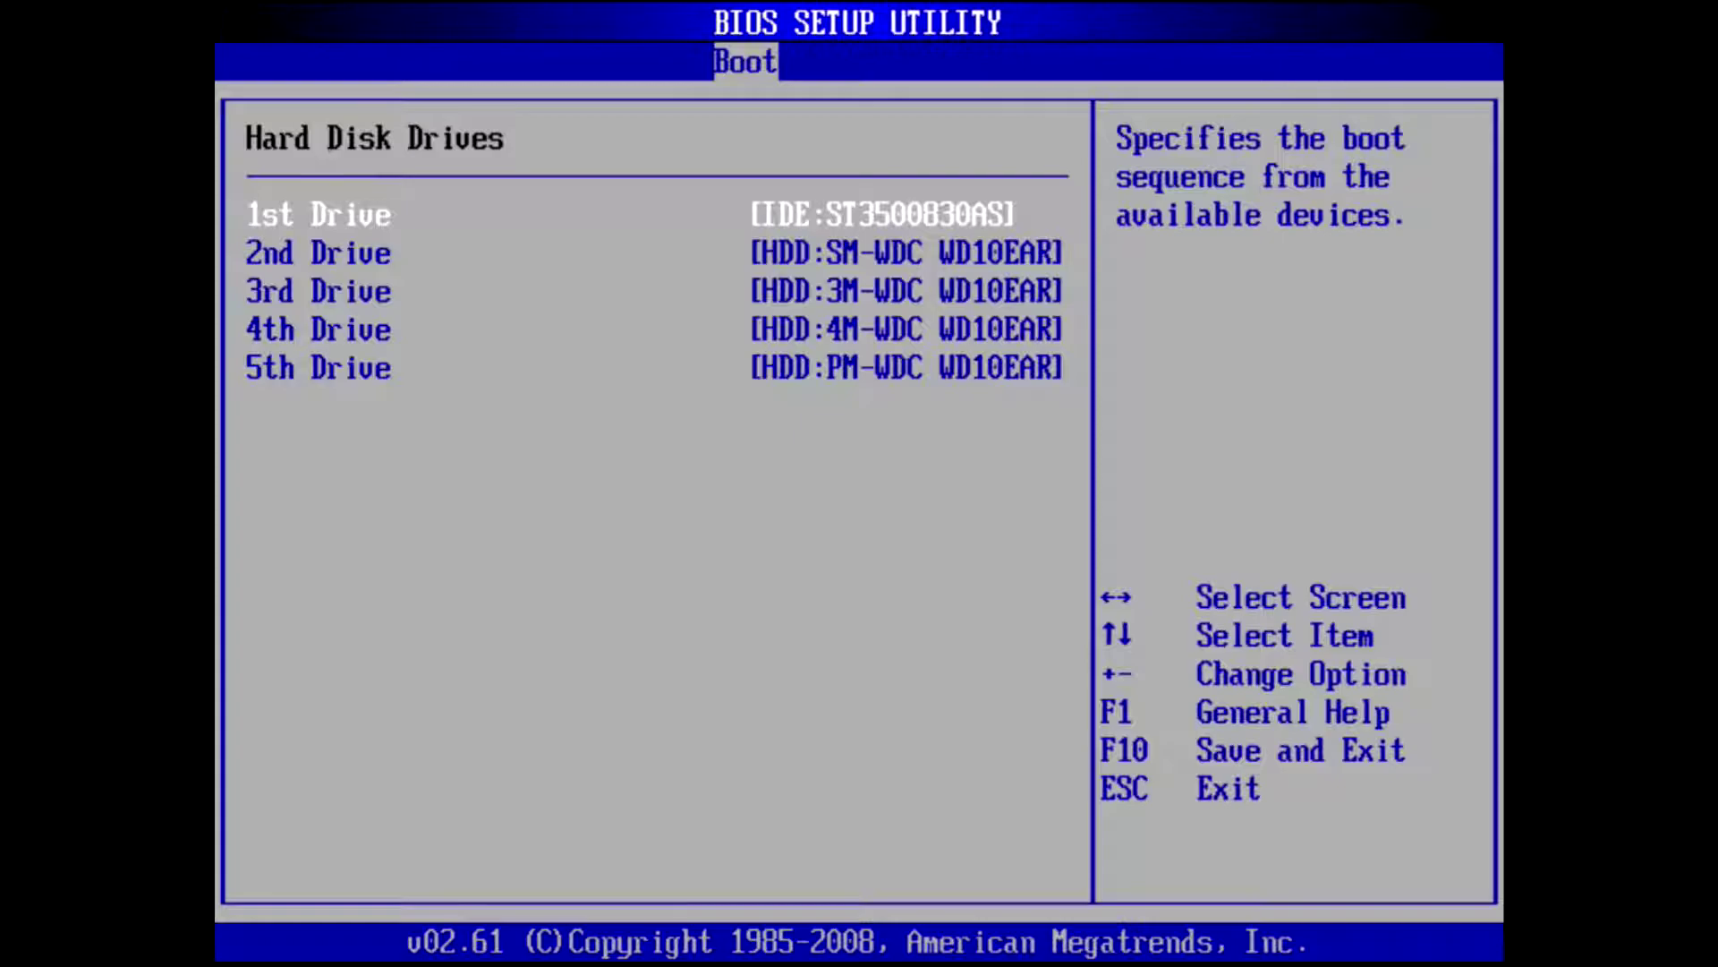
- Keep IDE:ST3500830AS as the 1st Drive and move over to the Exit options
{"action": "key", "text": "Escape"}
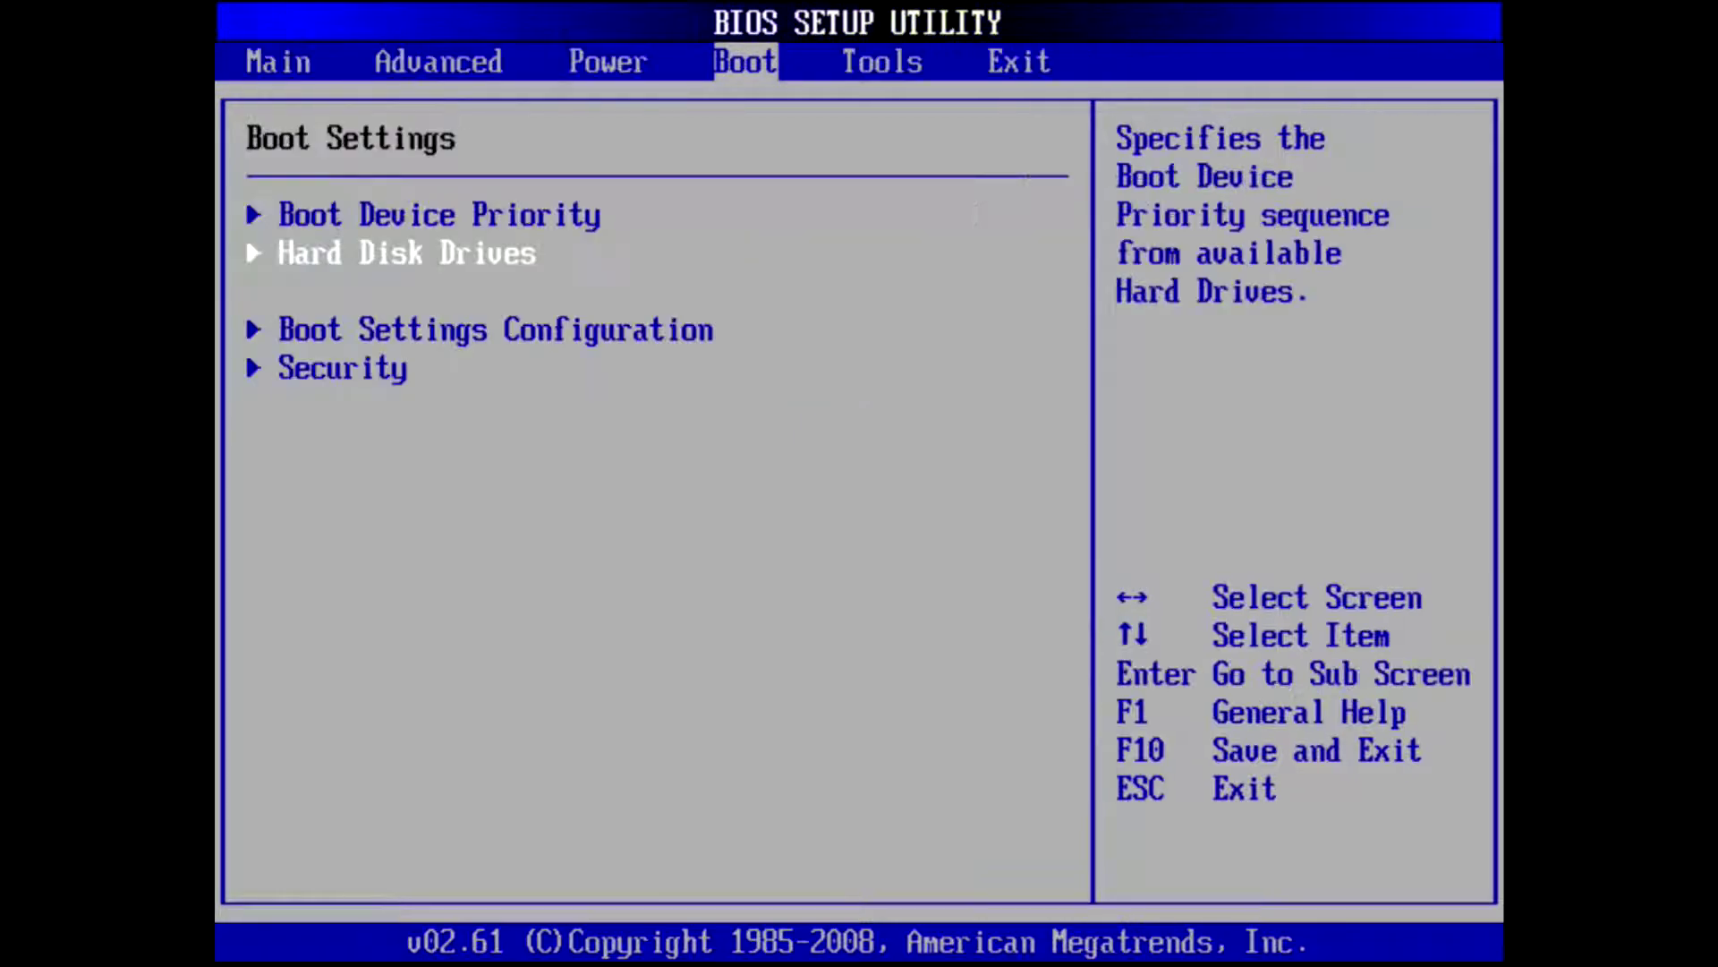
{"action": "key", "text": "Return"}
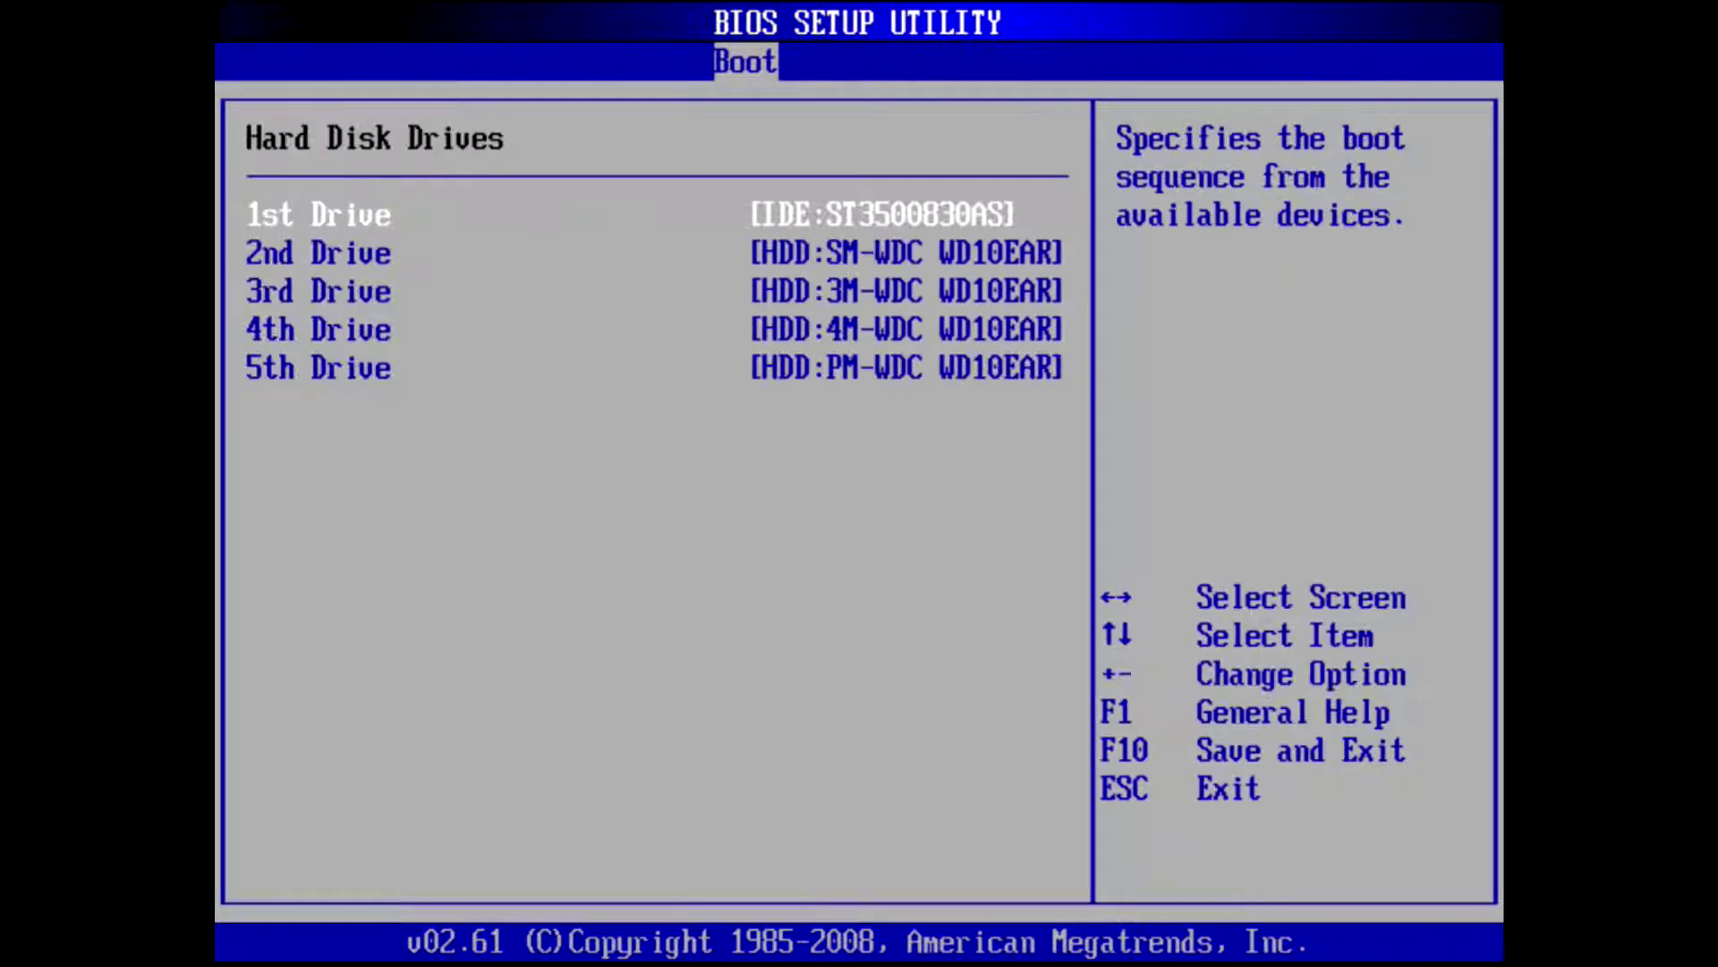
{"action": "key", "text": "Return"}
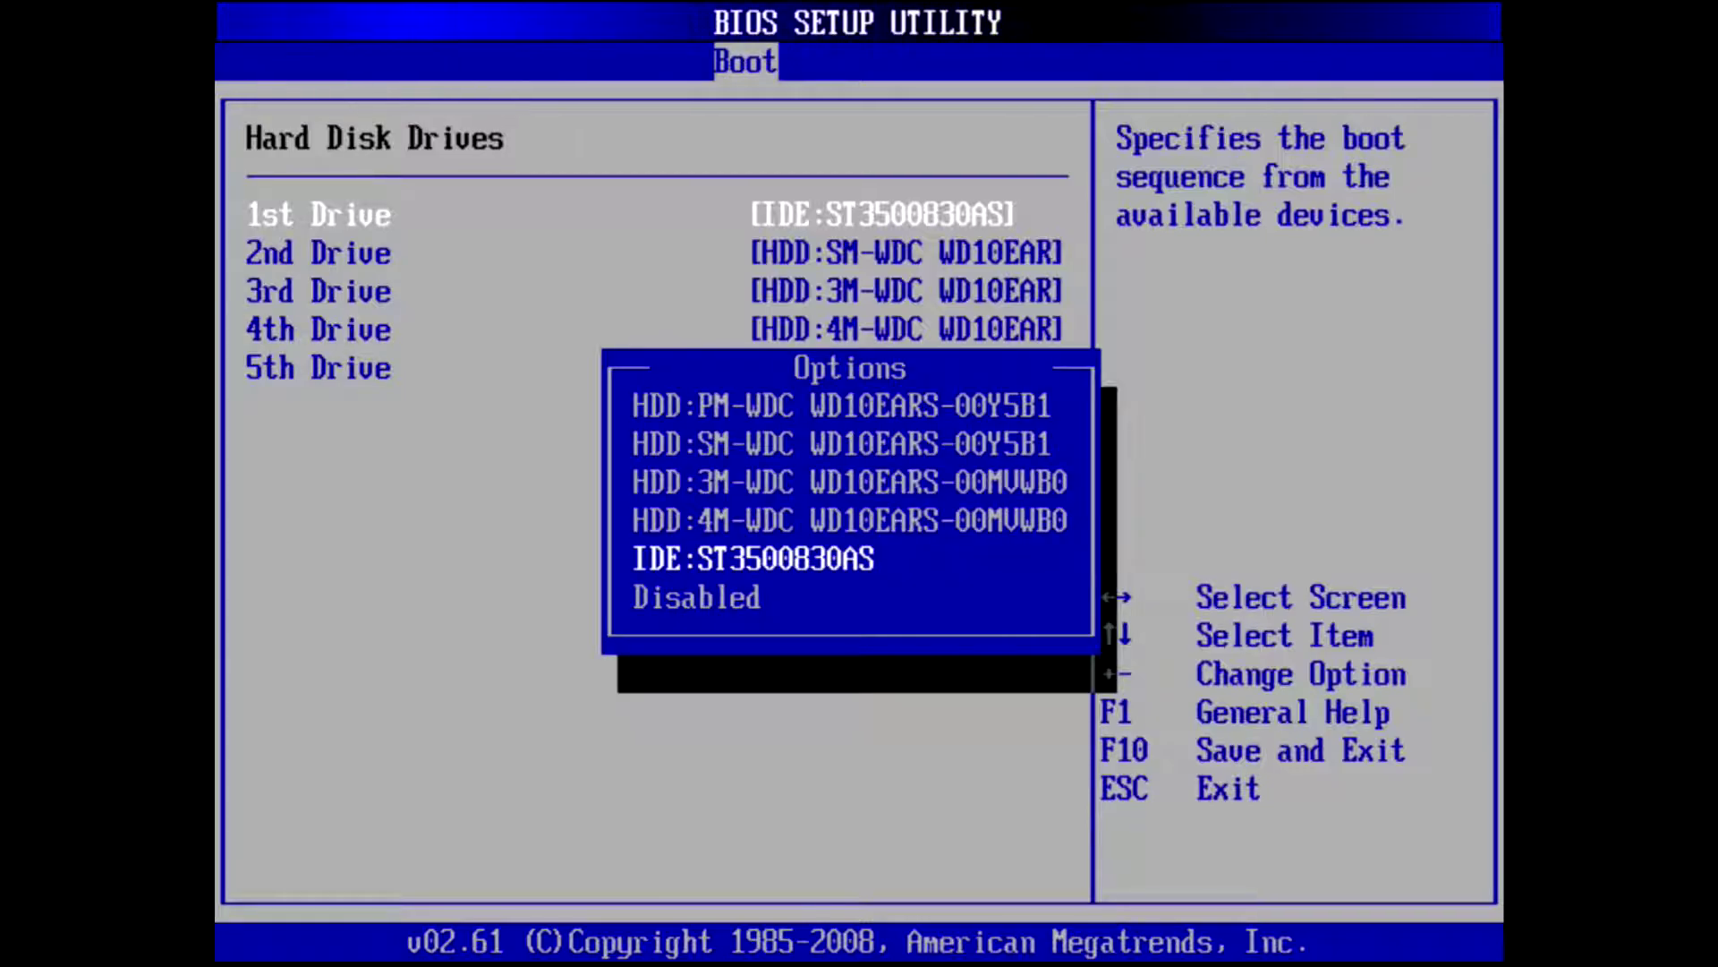
{"action": "key", "text": "Escape"}
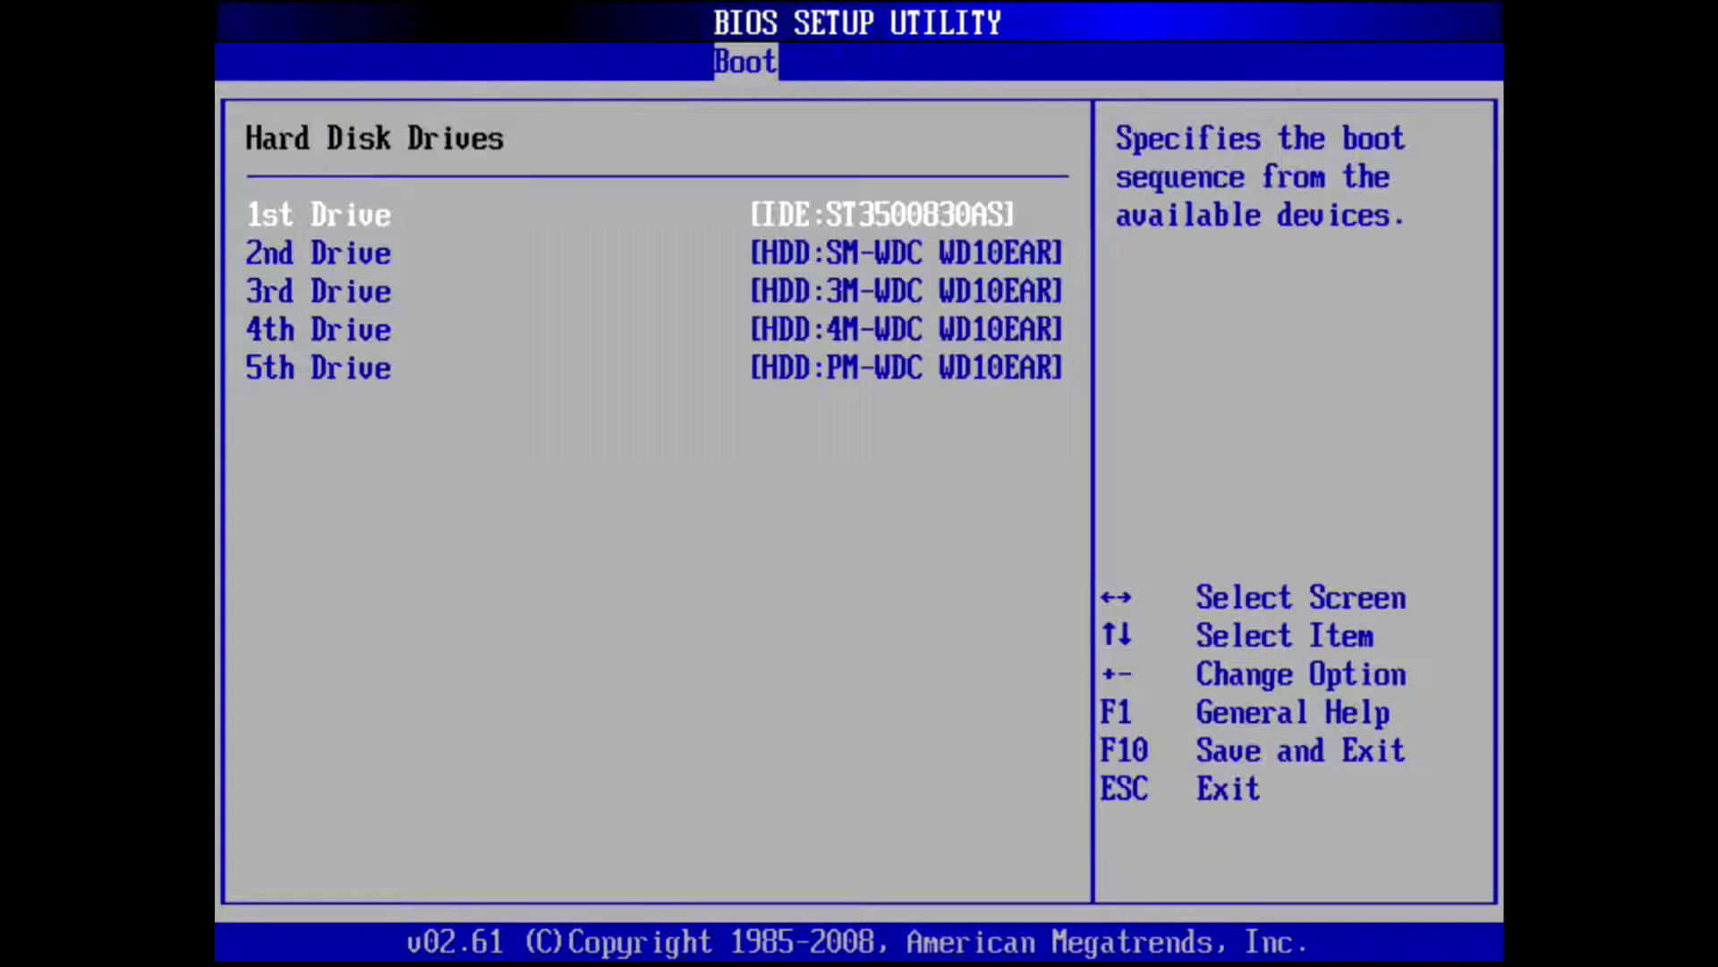
{"action": "key", "text": "Escape"}
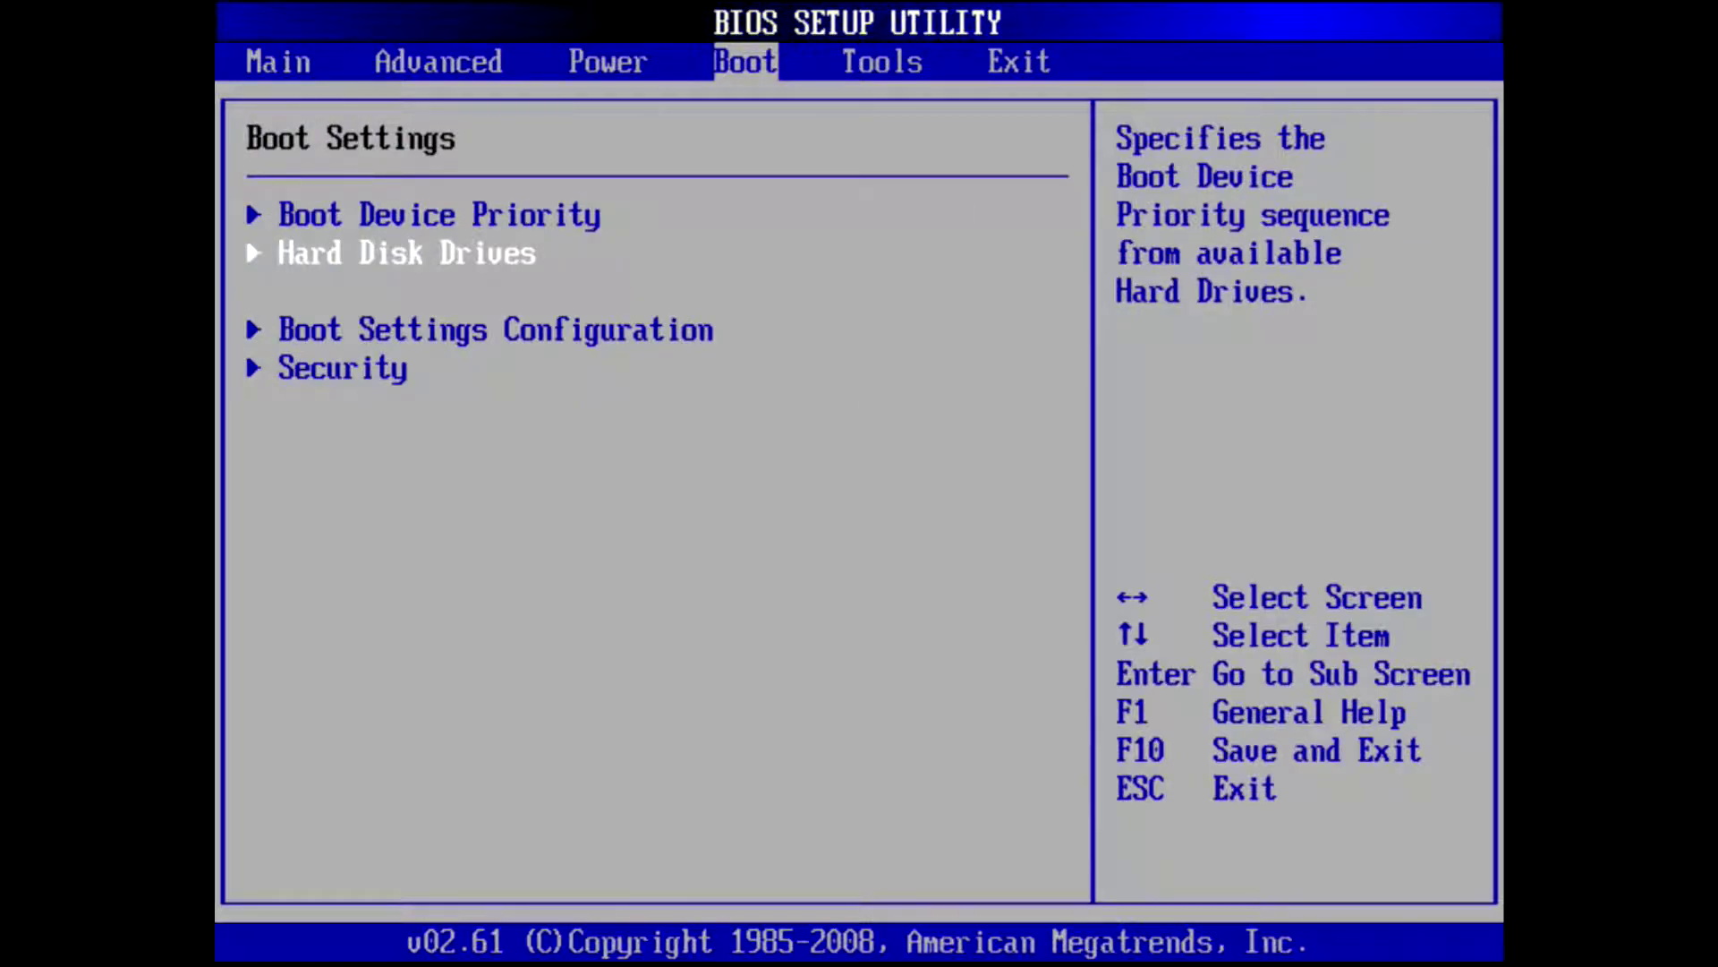
{"action": "key", "text": "Right"}
{"action": "key", "text": "Right"}
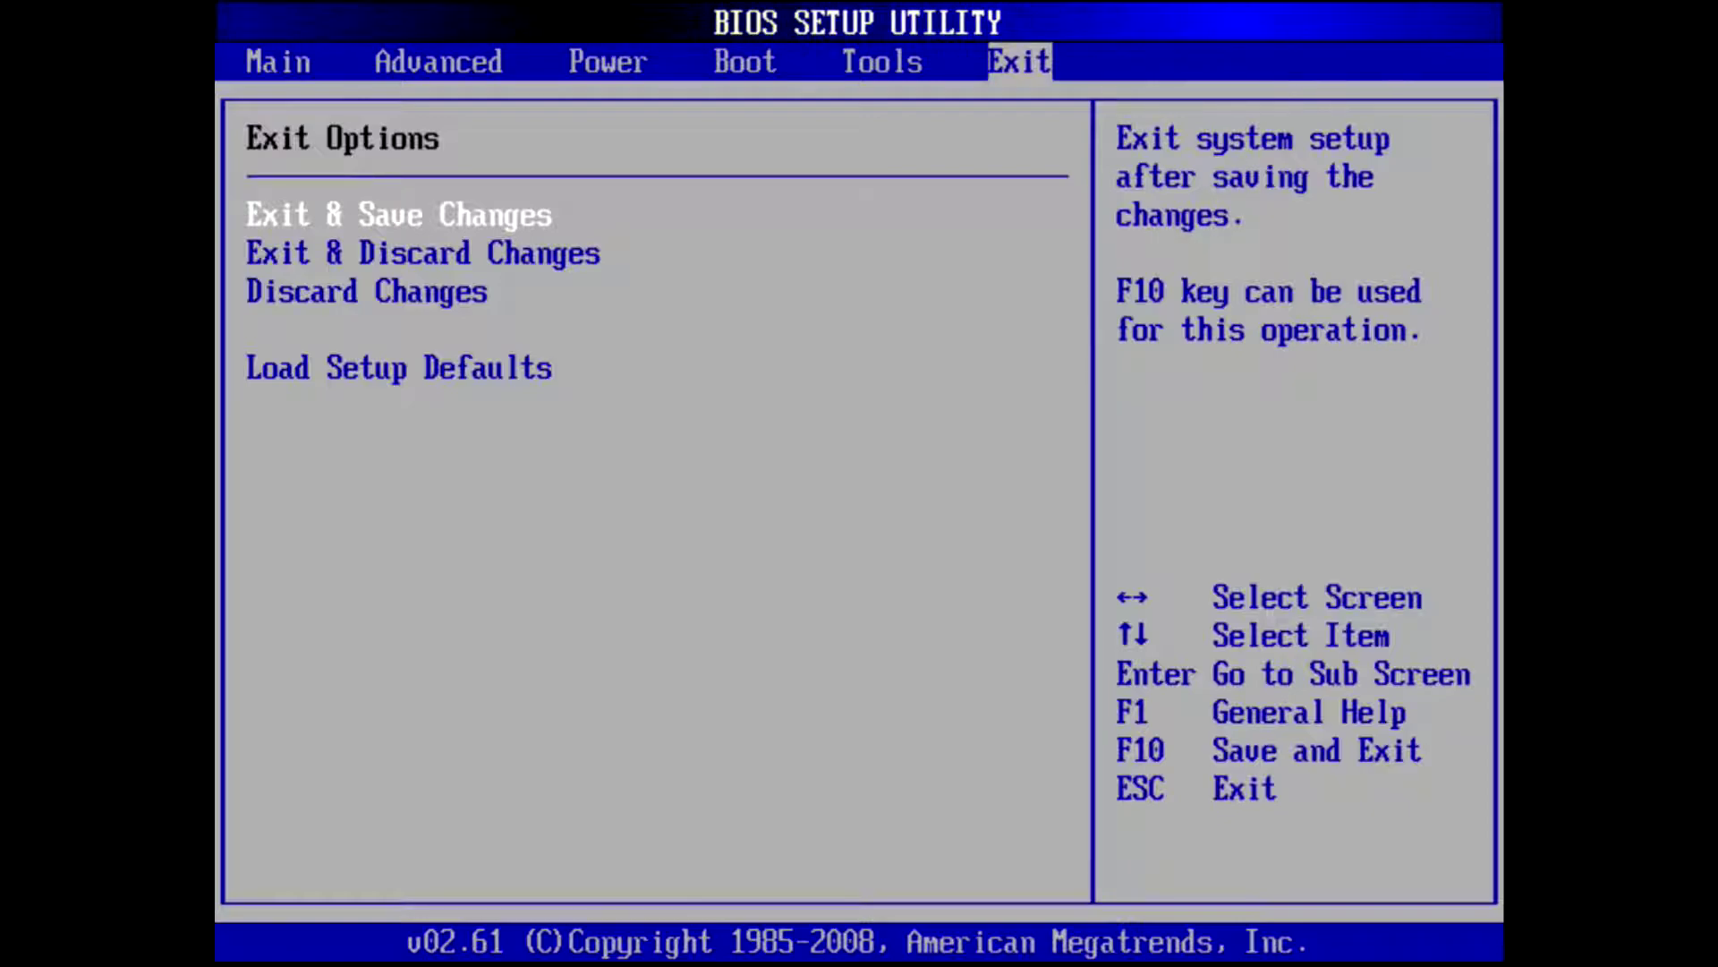
- Save changes and exit the BIOS so the PC reboots from the installer CD
{"action": "key", "text": "Return"}
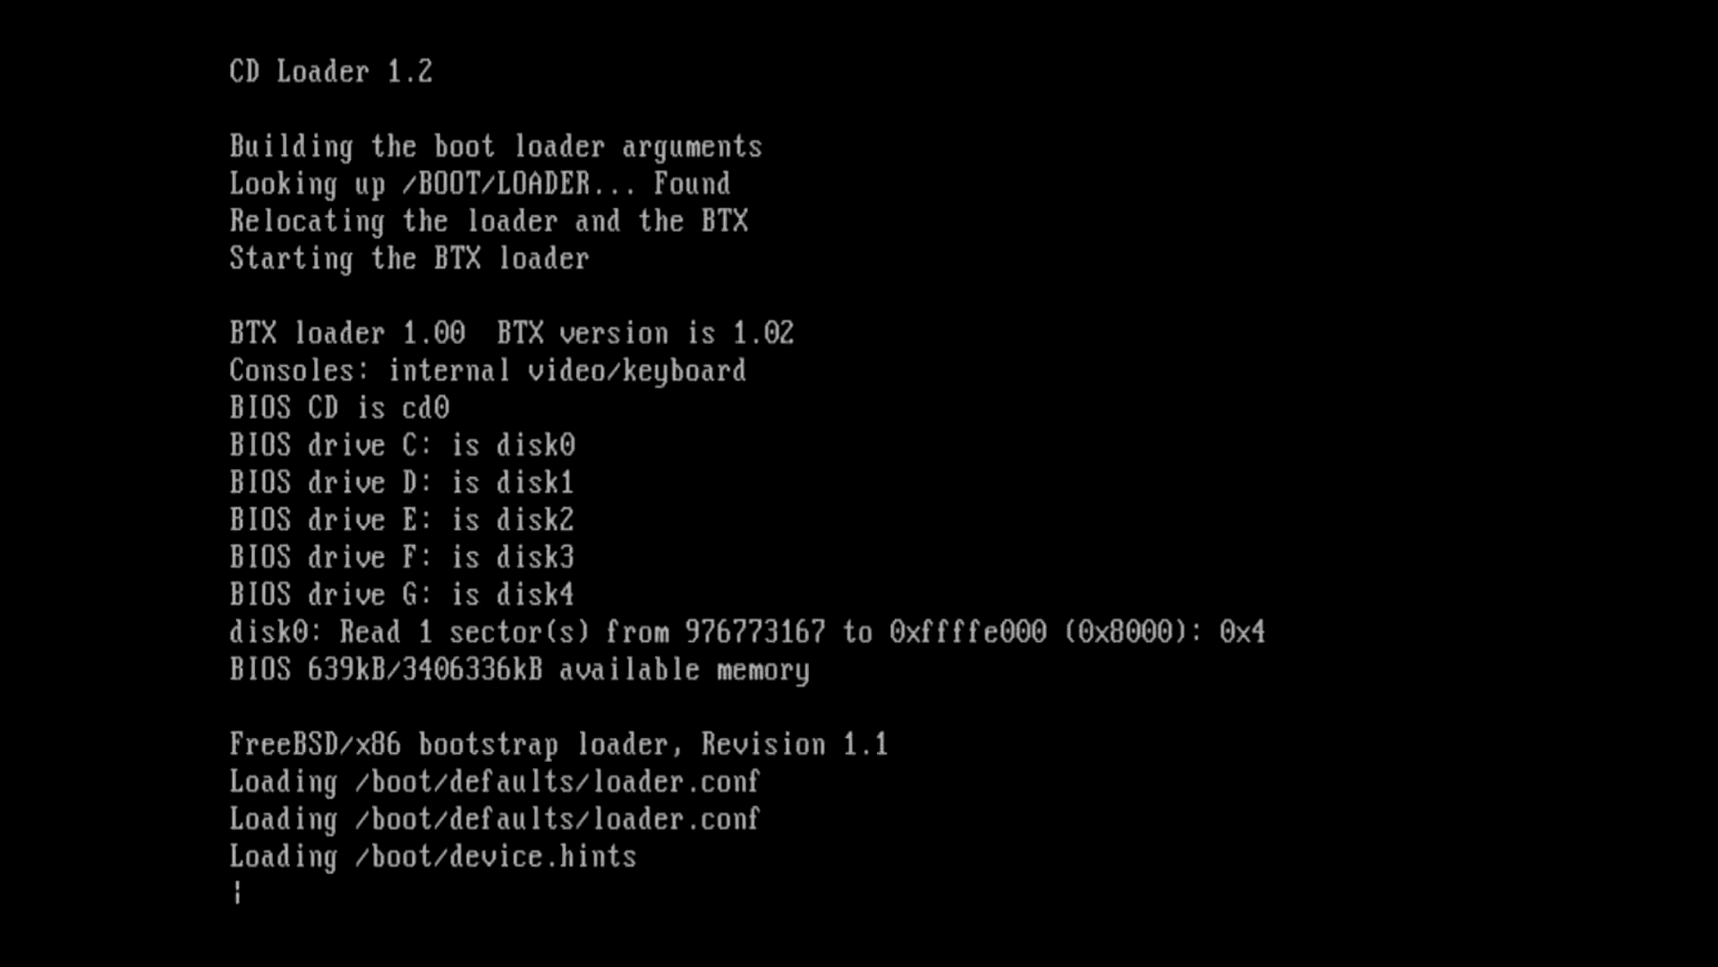
{"action": "key", "text": "ctrl+c"}
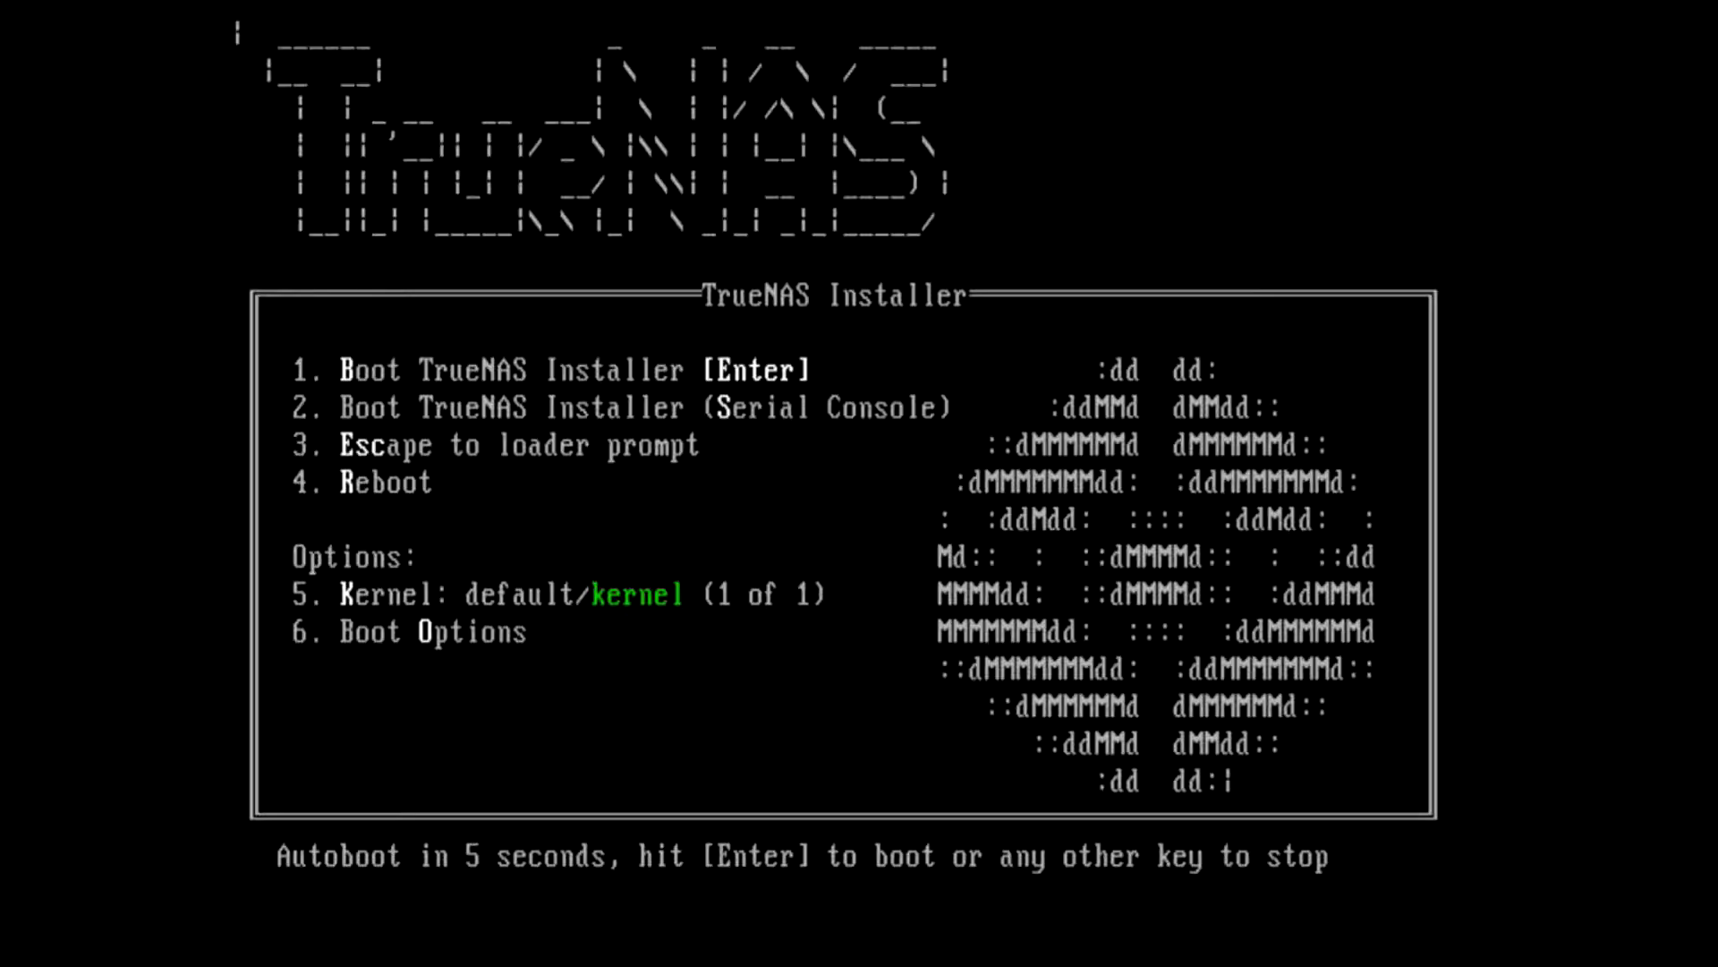
- Boot the TrueNAS Installer entry and wait for the 12.0-U1 Console Setup menu
{"action": "key", "text": "Return"}
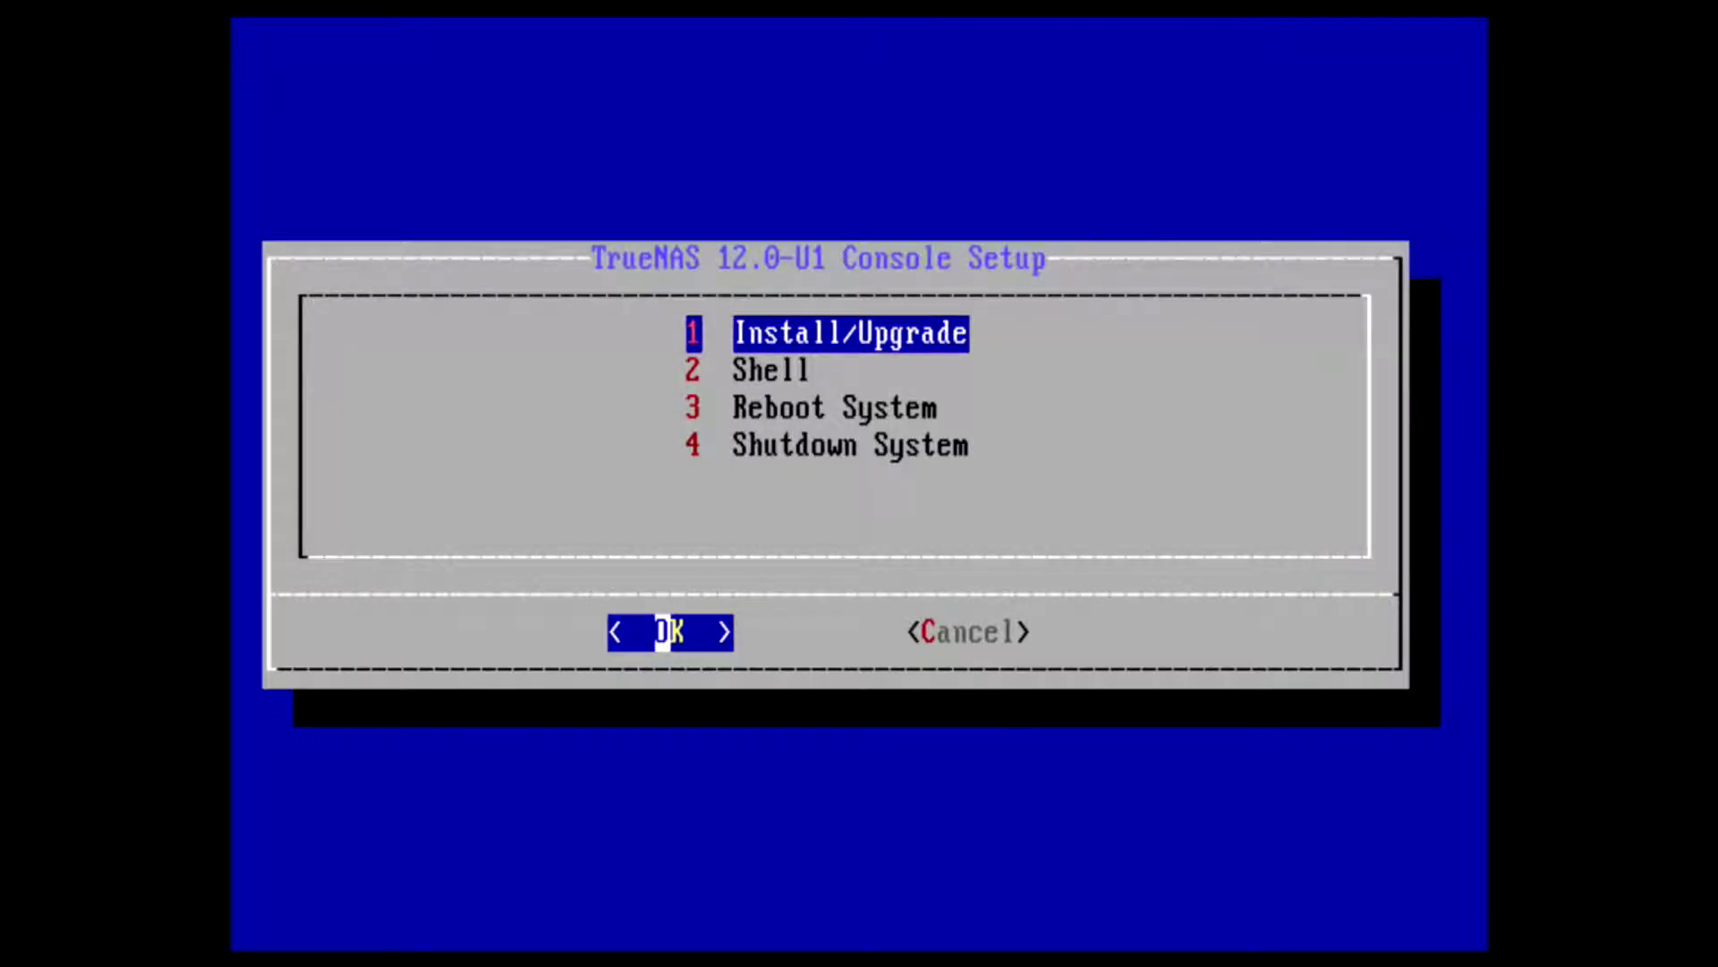
- Pick Install/Upgrade and check drive ada0 (ST3500830AS) as the destination media
{"action": "key", "text": "Down"}
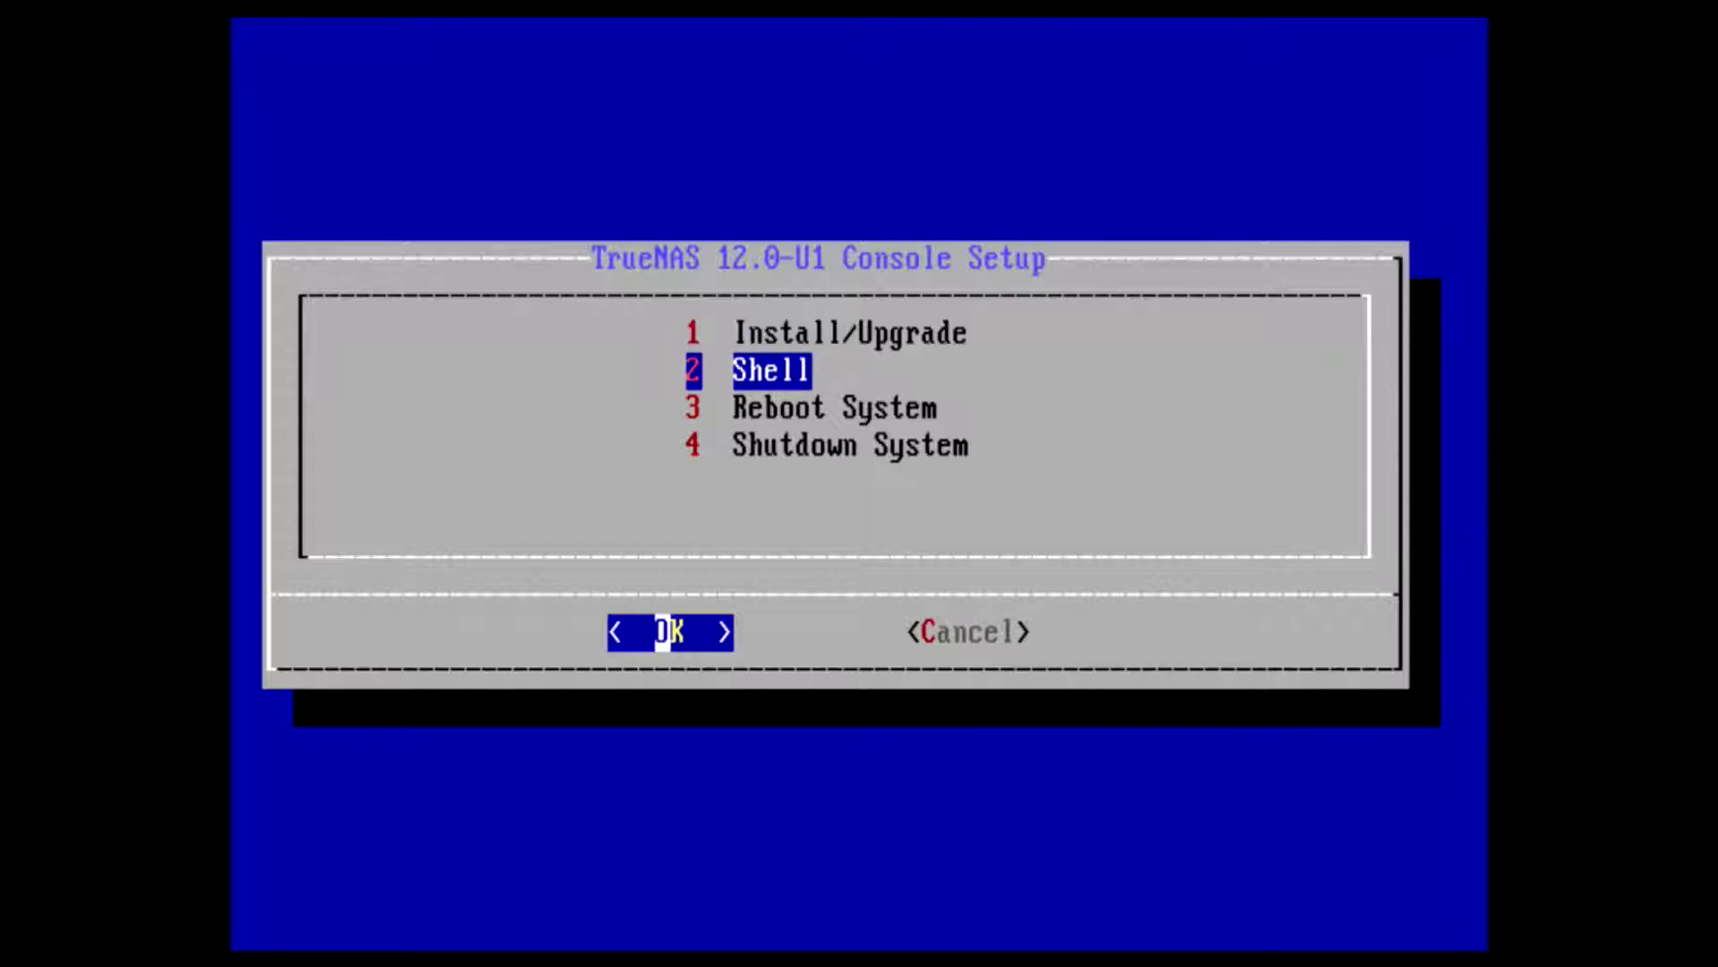
{"action": "key", "text": "Up"}
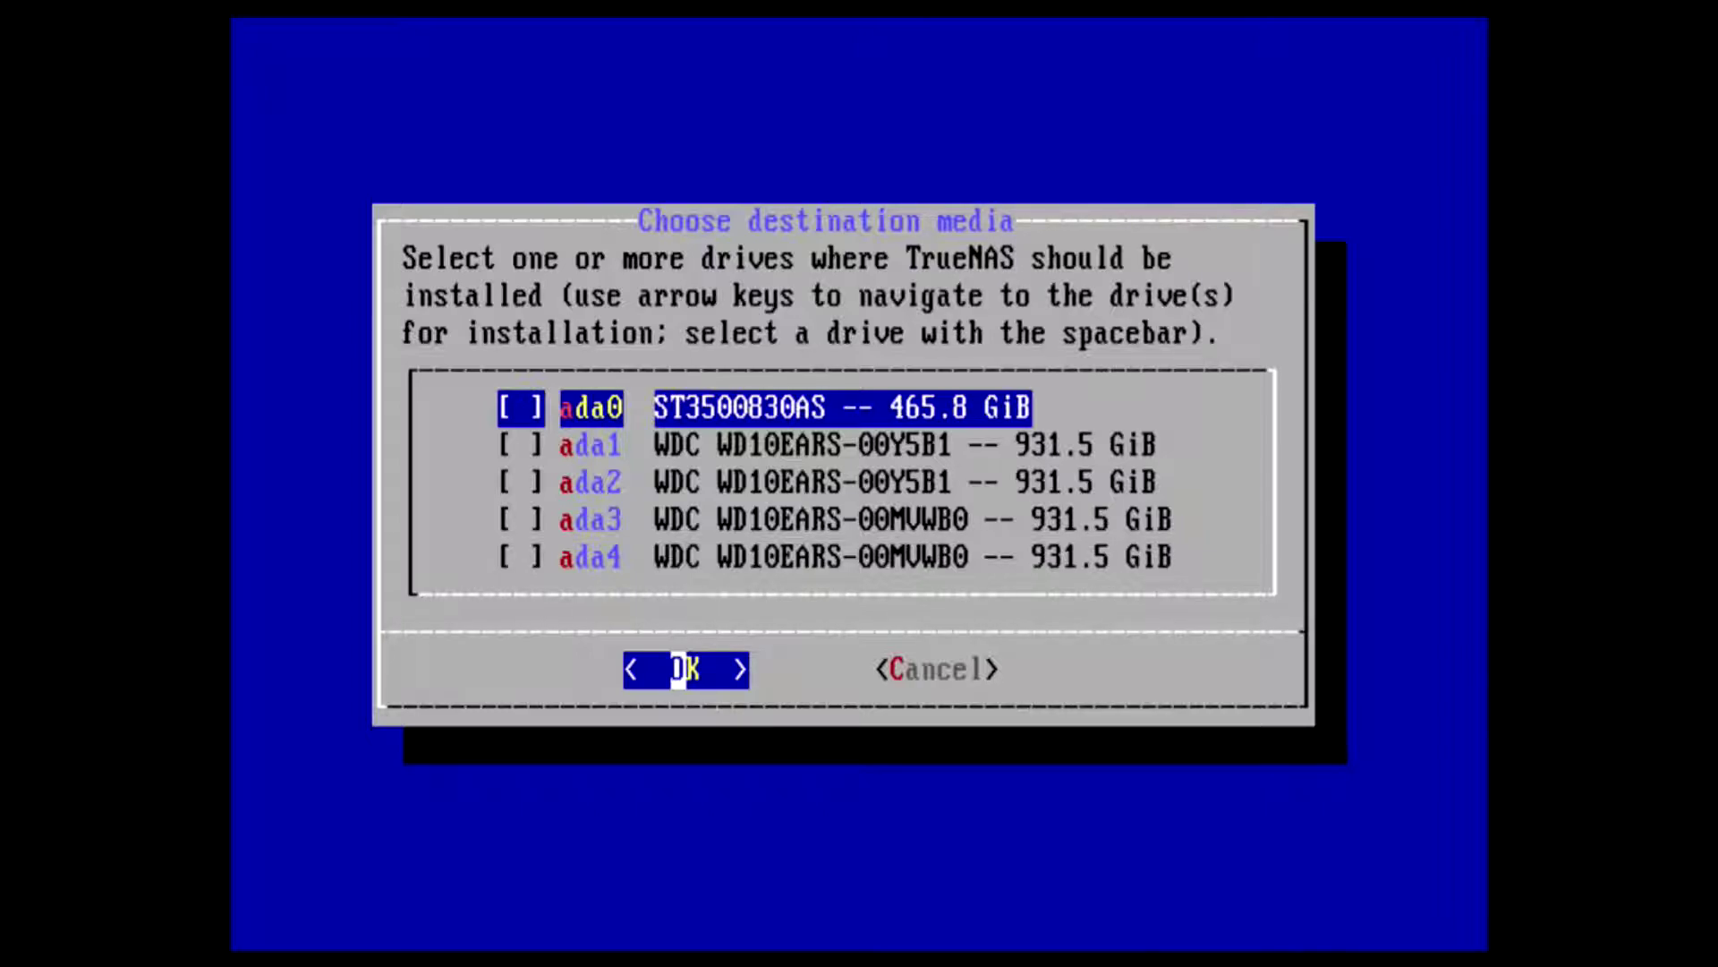
{"action": "key", "text": "Down"}
{"action": "key", "text": "Up"}
{"action": "key", "text": "Down"}
{"action": "key", "text": "Down"}
{"action": "key", "text": "Down"}
{"action": "key", "text": "Down"}
{"action": "key", "text": "Up"}
{"action": "key", "text": "Up"}
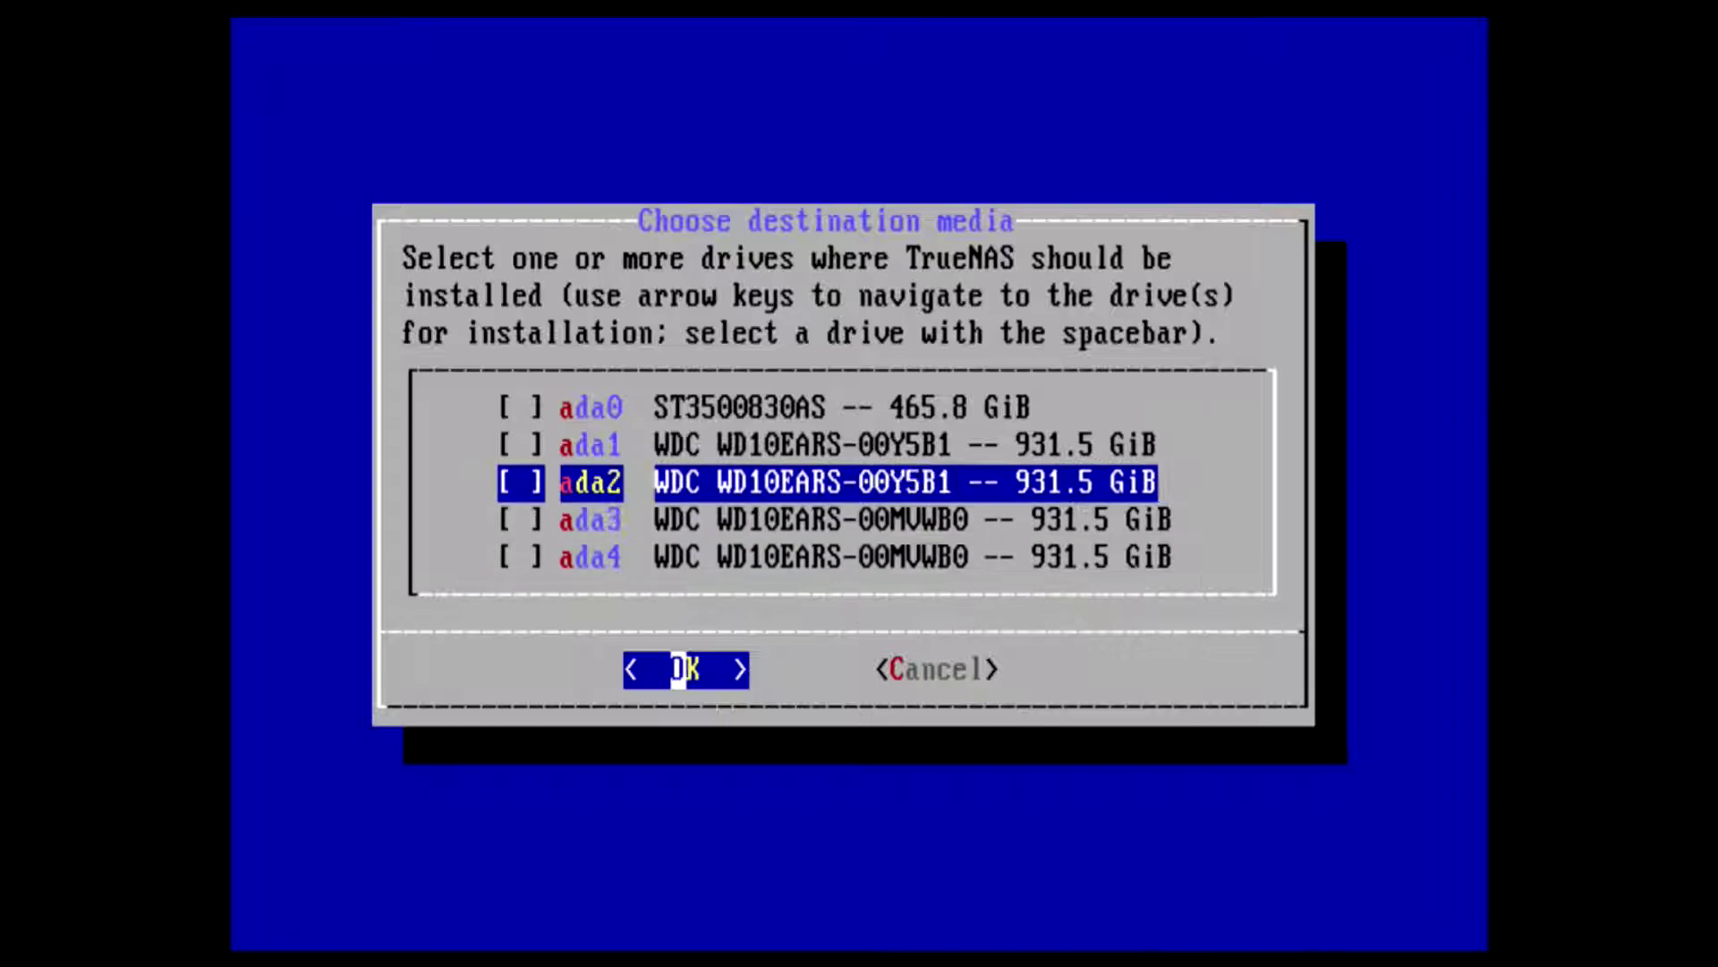
{"action": "key", "text": "Up"}
{"action": "key", "text": "Up"}
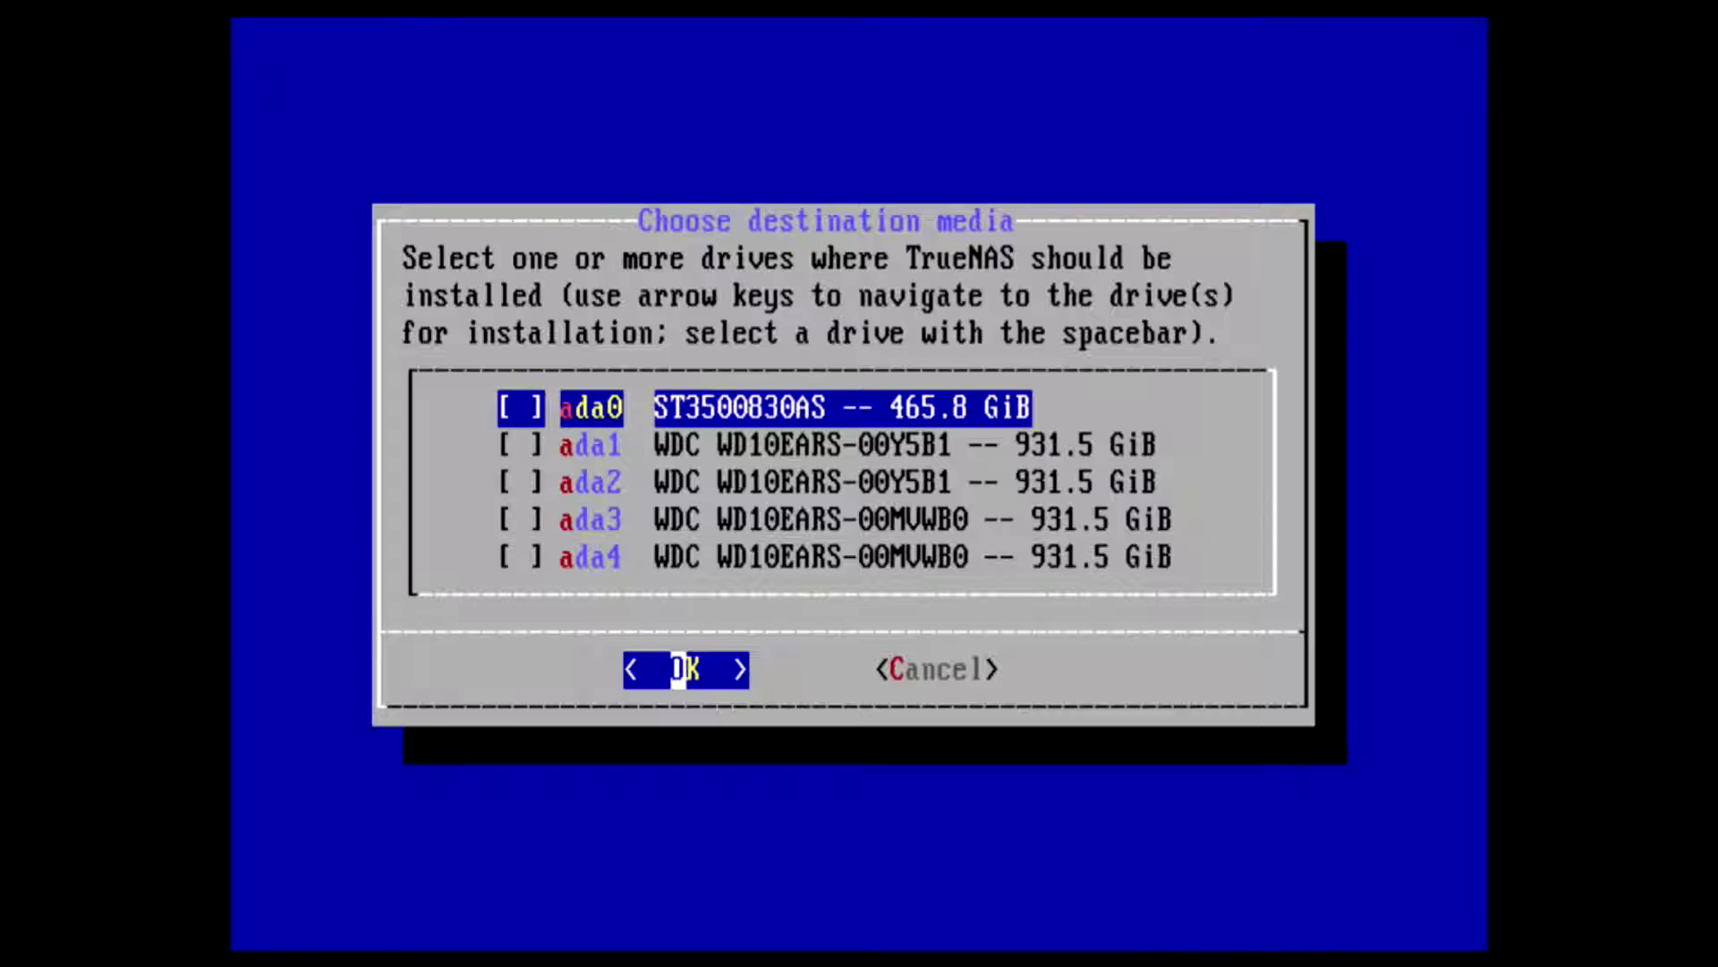
{"action": "key", "text": "space"}
{"action": "key", "text": "Return"}
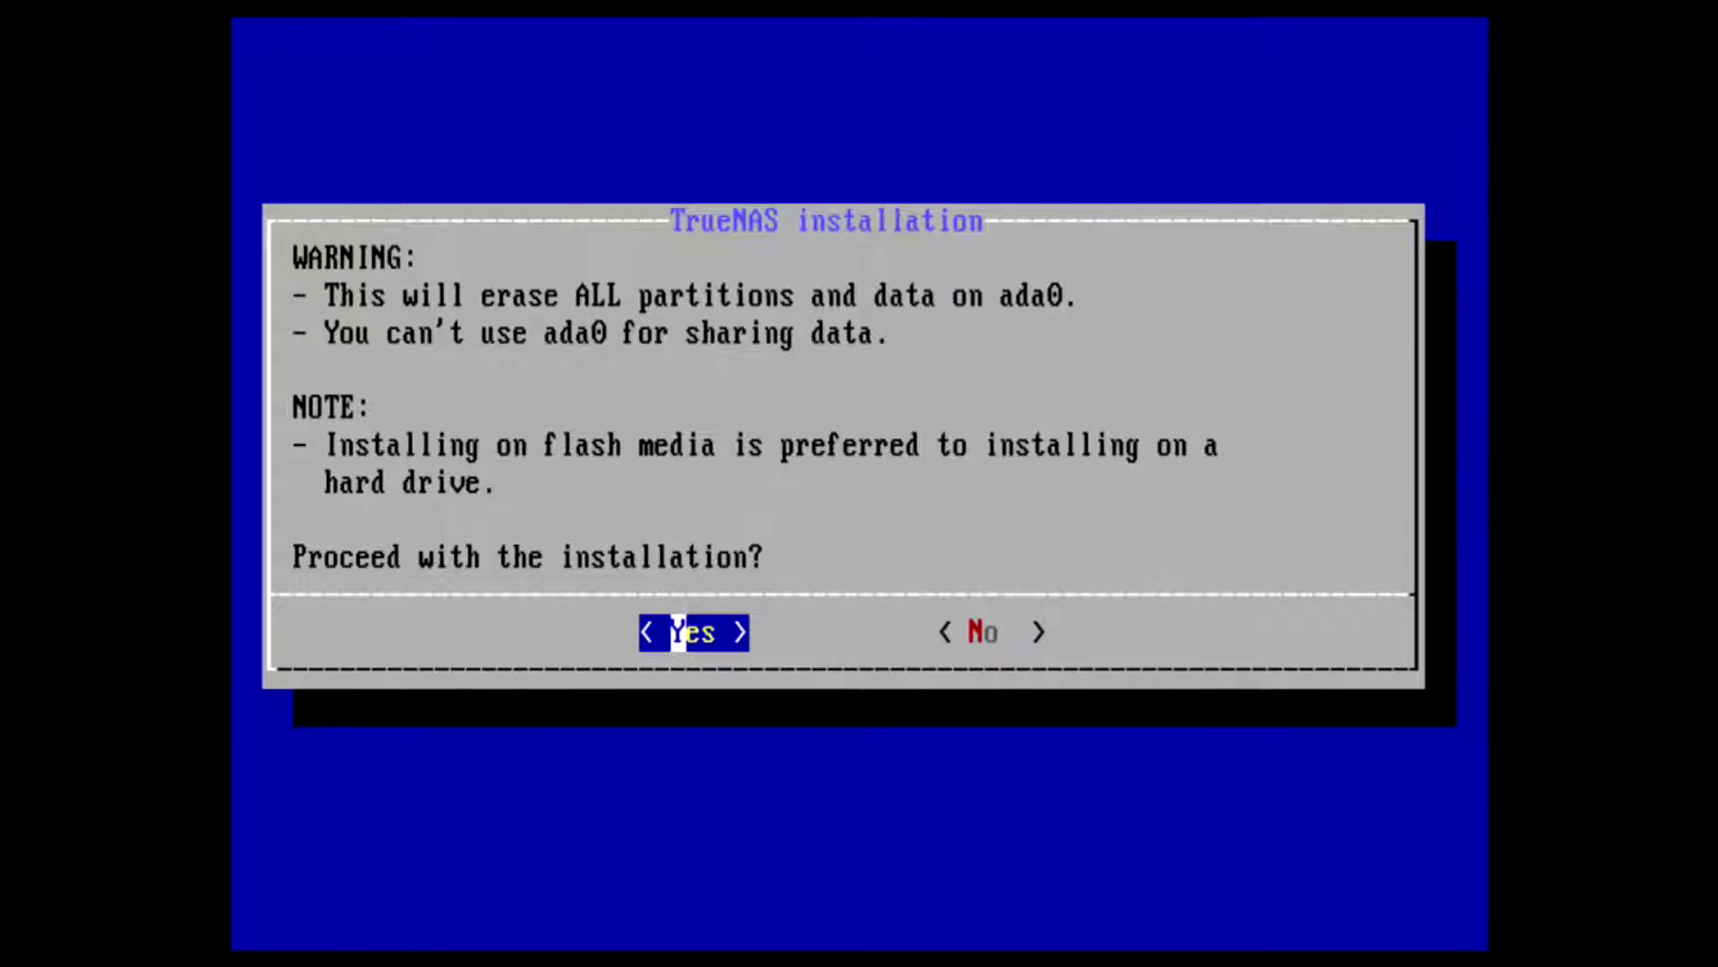
- Approve erasing ada0 and enter the root password in both password fields
{"action": "key", "text": "Return"}
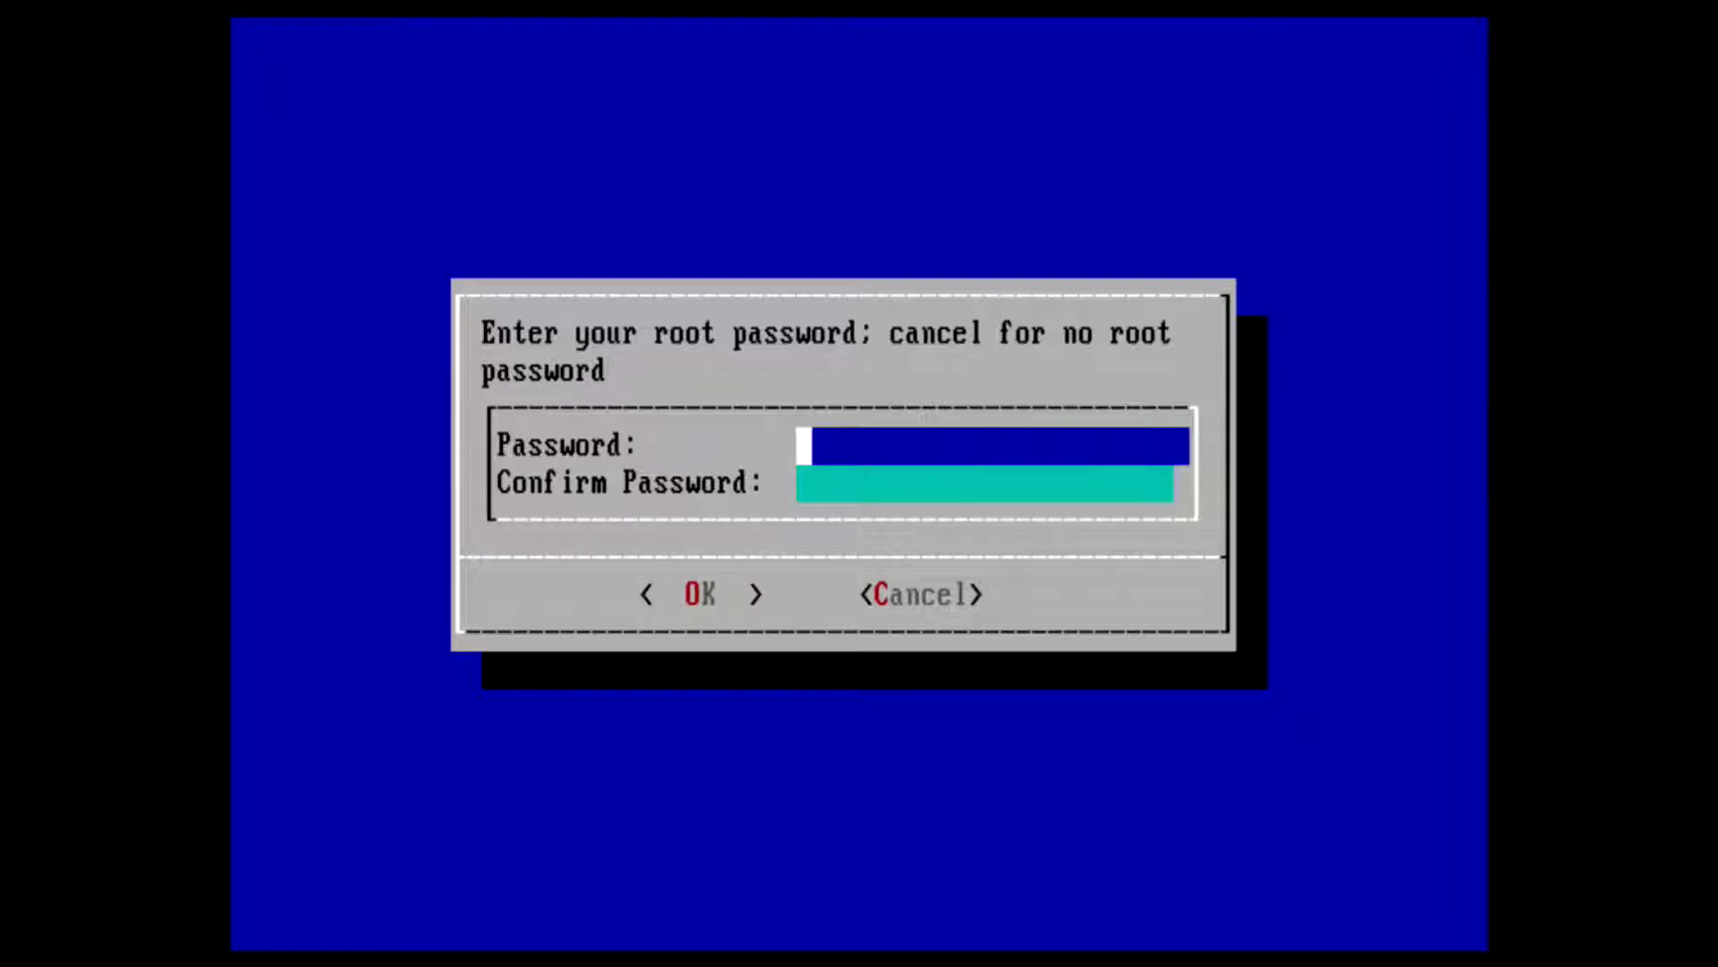
{"action": "type", "text": "*****"}
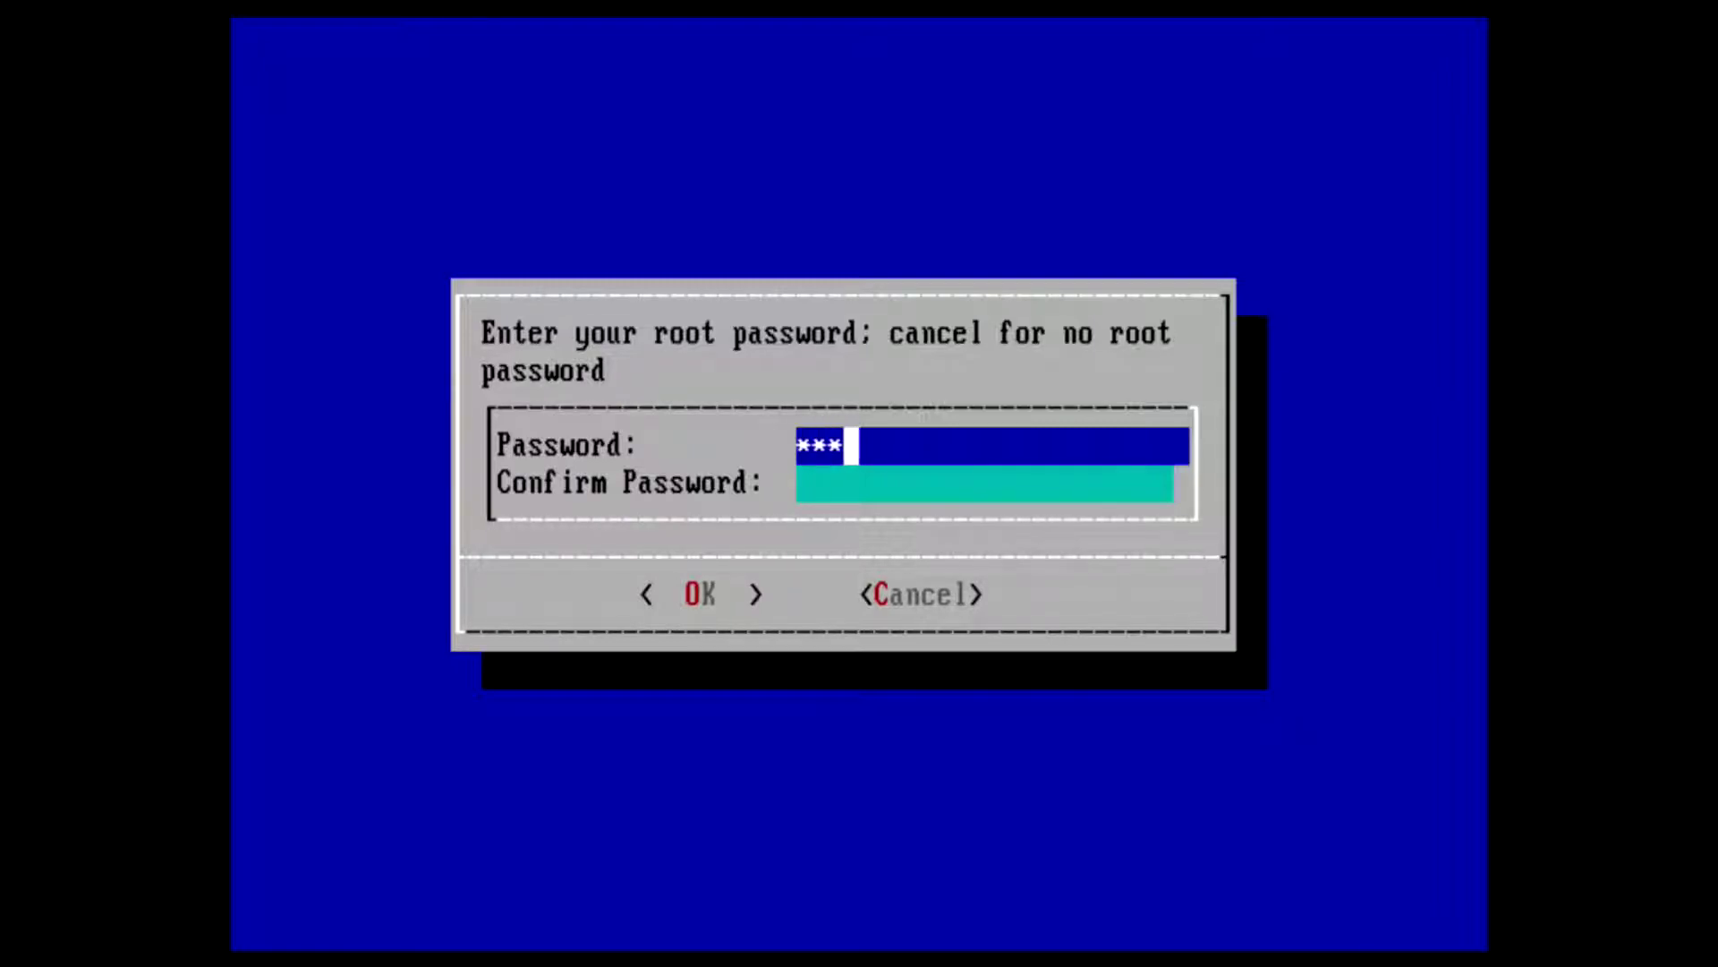
{"action": "key", "text": "BackSpace"}
{"action": "key", "text": "BackSpace"}
{"action": "key", "text": "BackSpace"}
{"action": "key", "text": "BackSpace"}
{"action": "key", "text": "BackSpace"}
{"action": "type", "text": "*"}
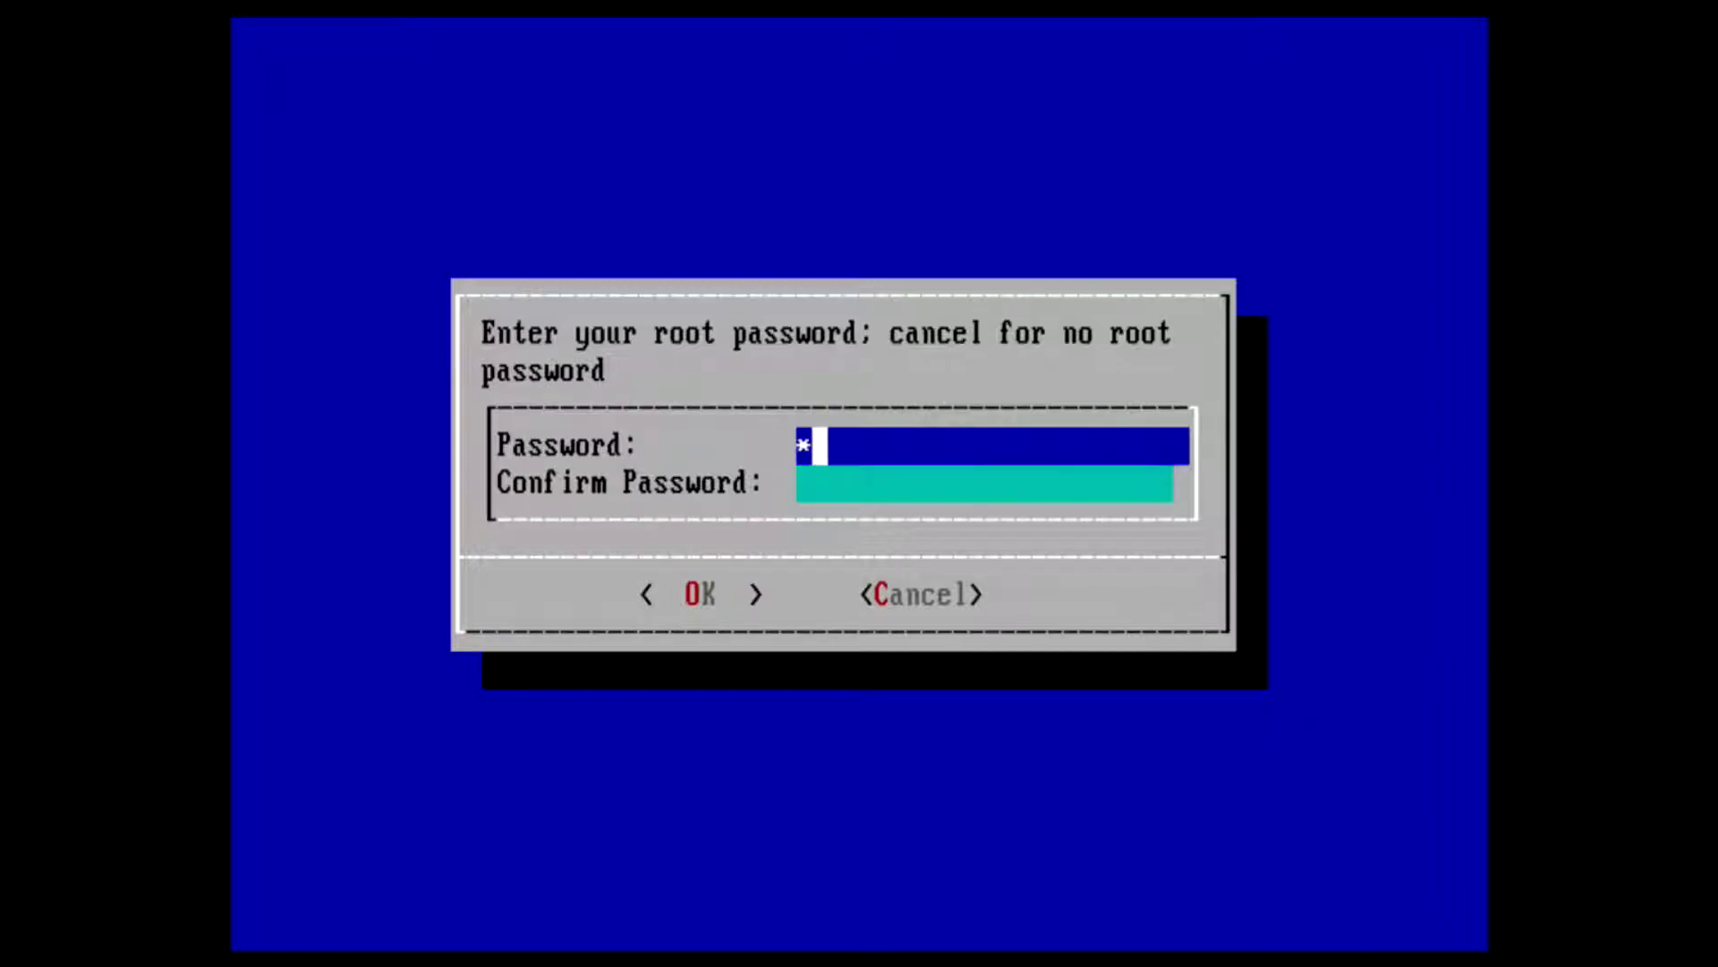
{"action": "type", "text": "****"}
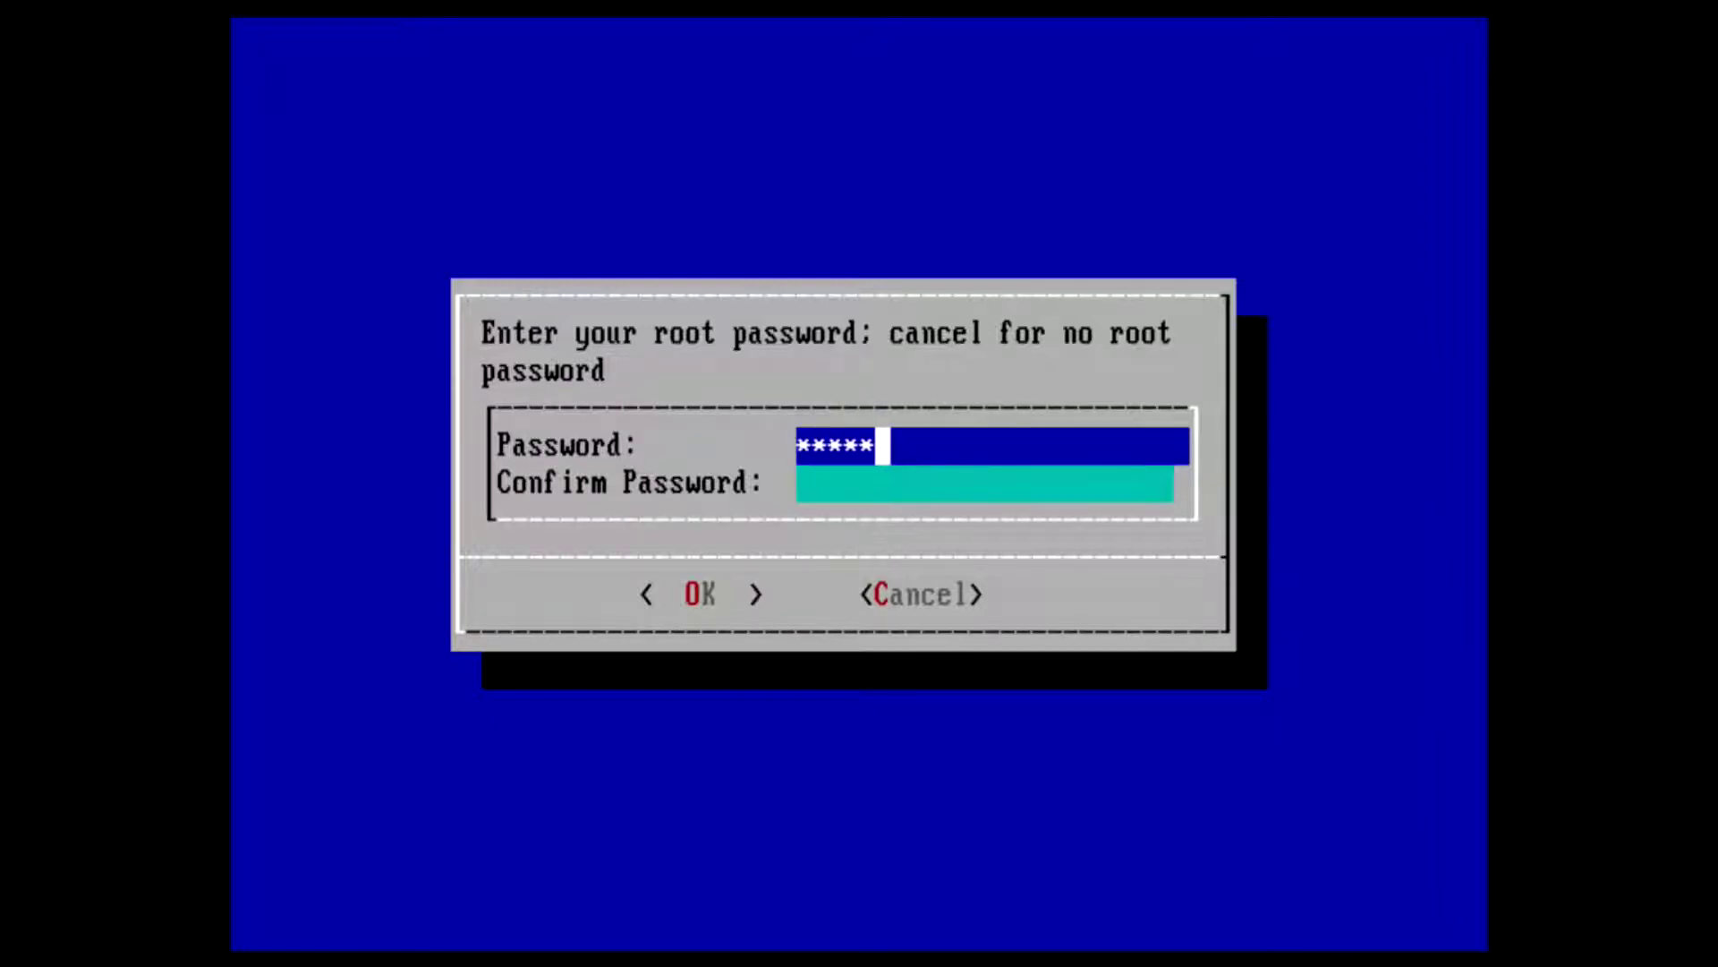
{"action": "key", "text": "Tab"}
{"action": "type", "text": "*****"}
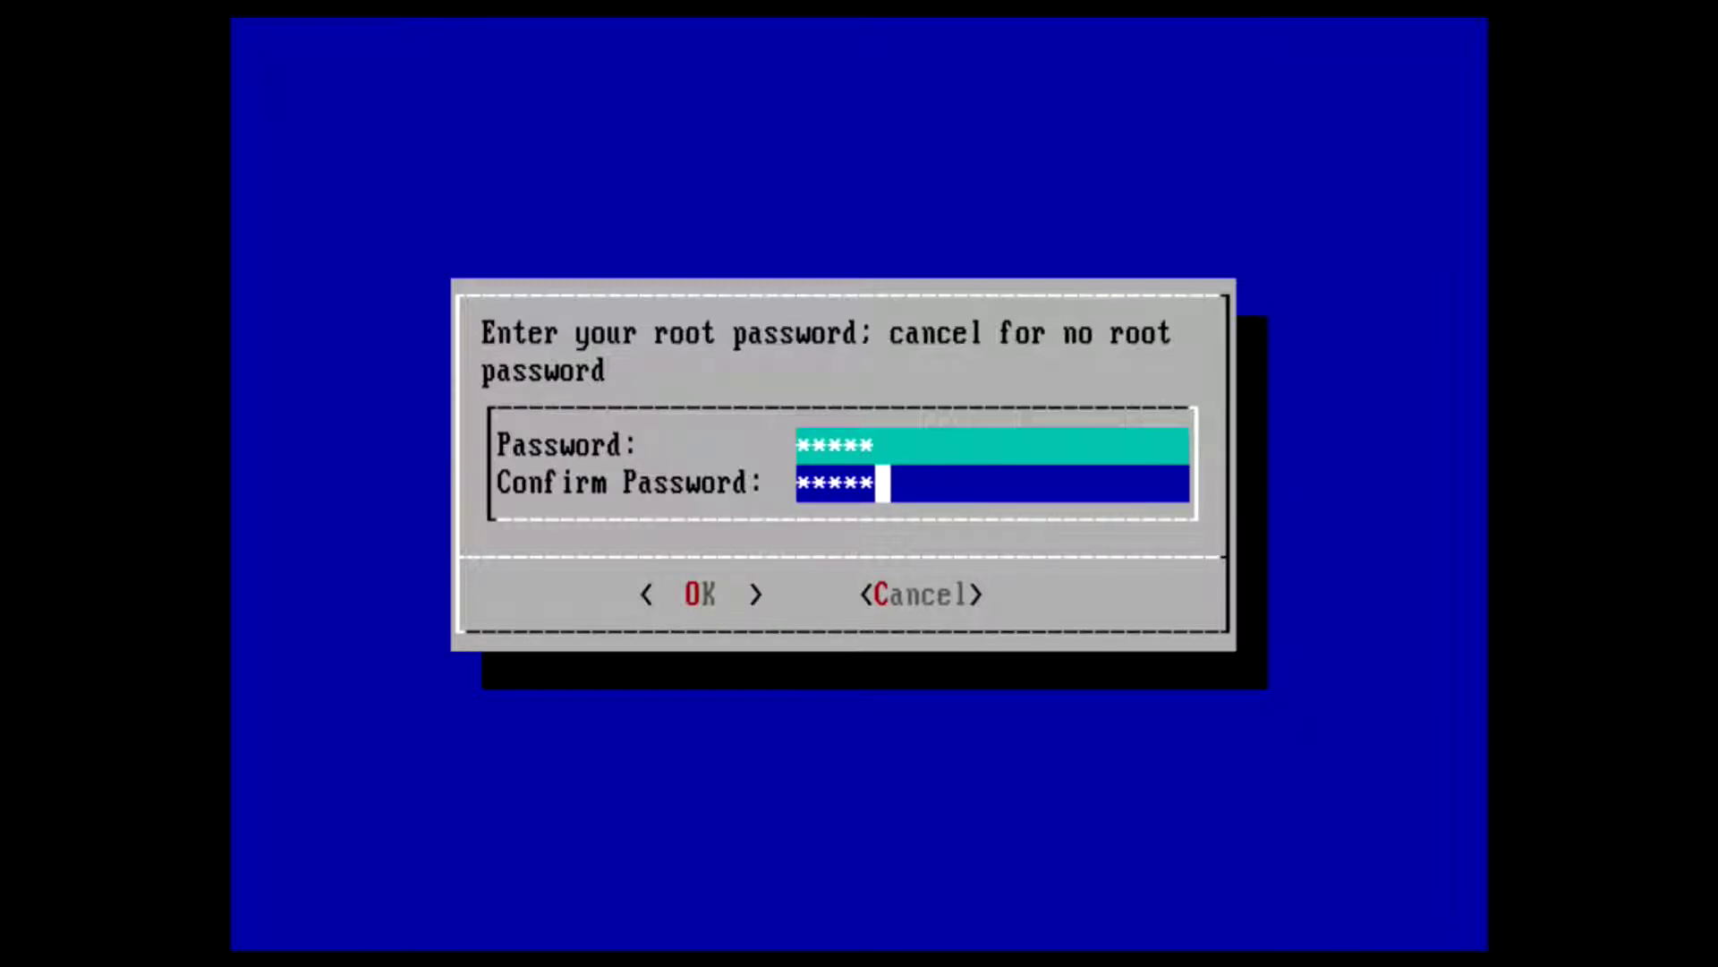
{"action": "key", "text": "Tab"}
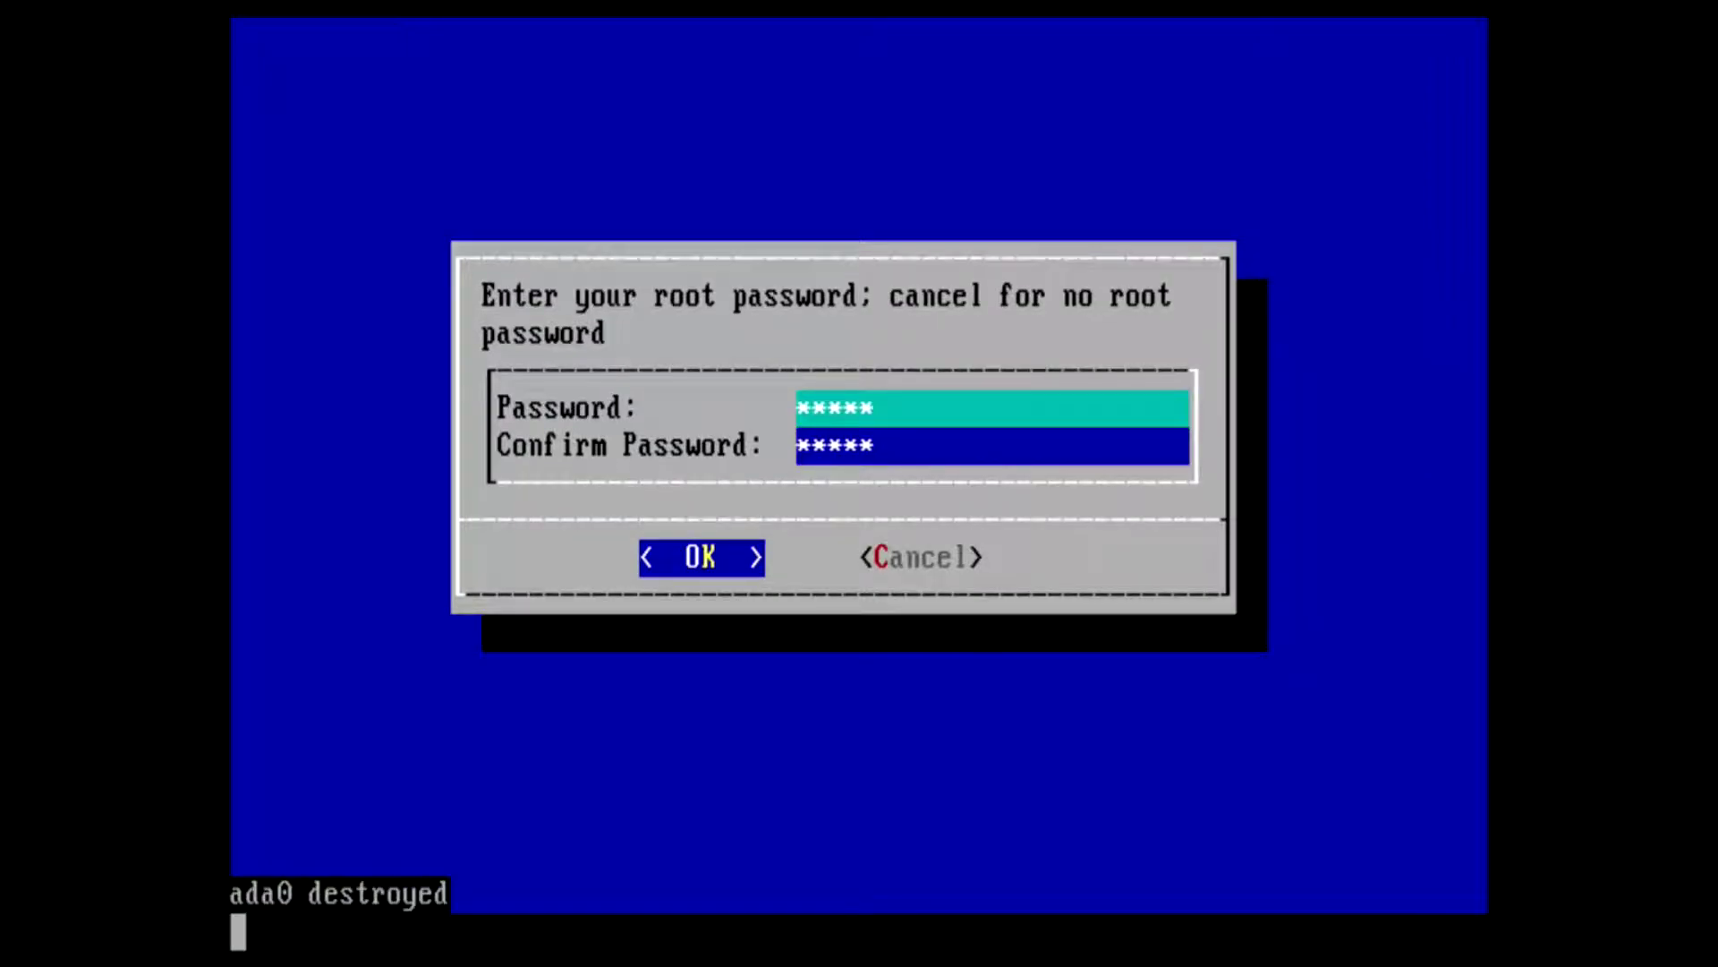
{"action": "key", "text": "Return"}
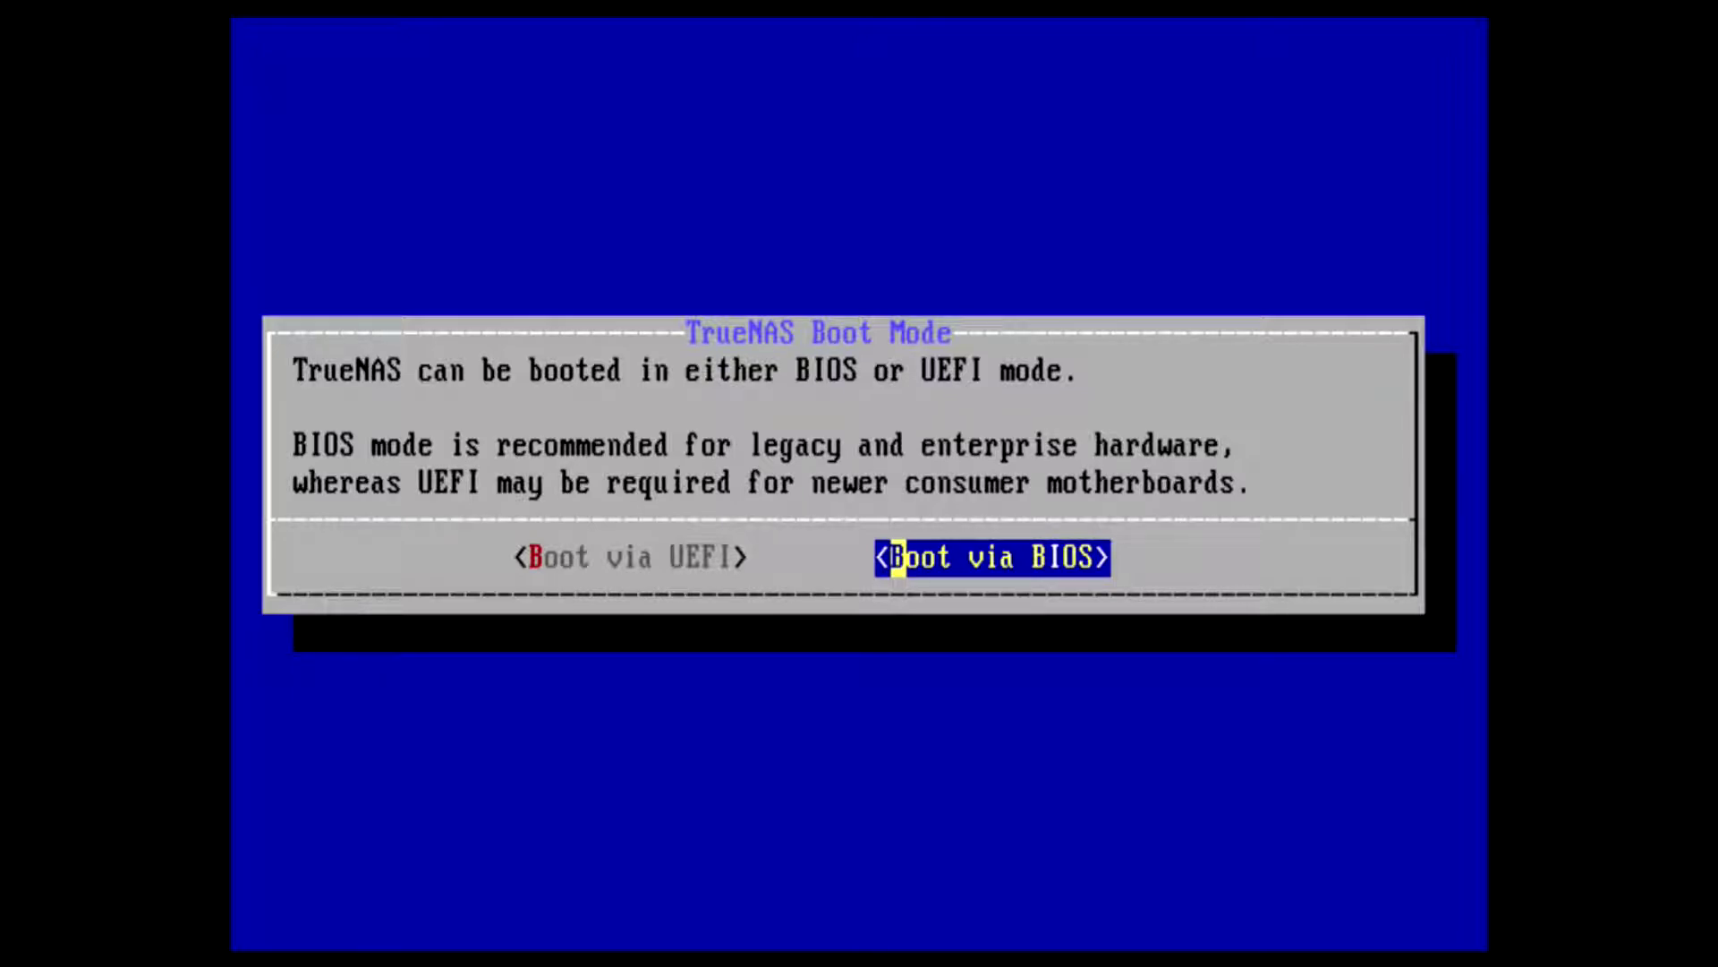
- Leave Boot via BIOS selected in the TrueNAS Boot Mode dialog and confirm it
{"action": "key", "text": "Left"}
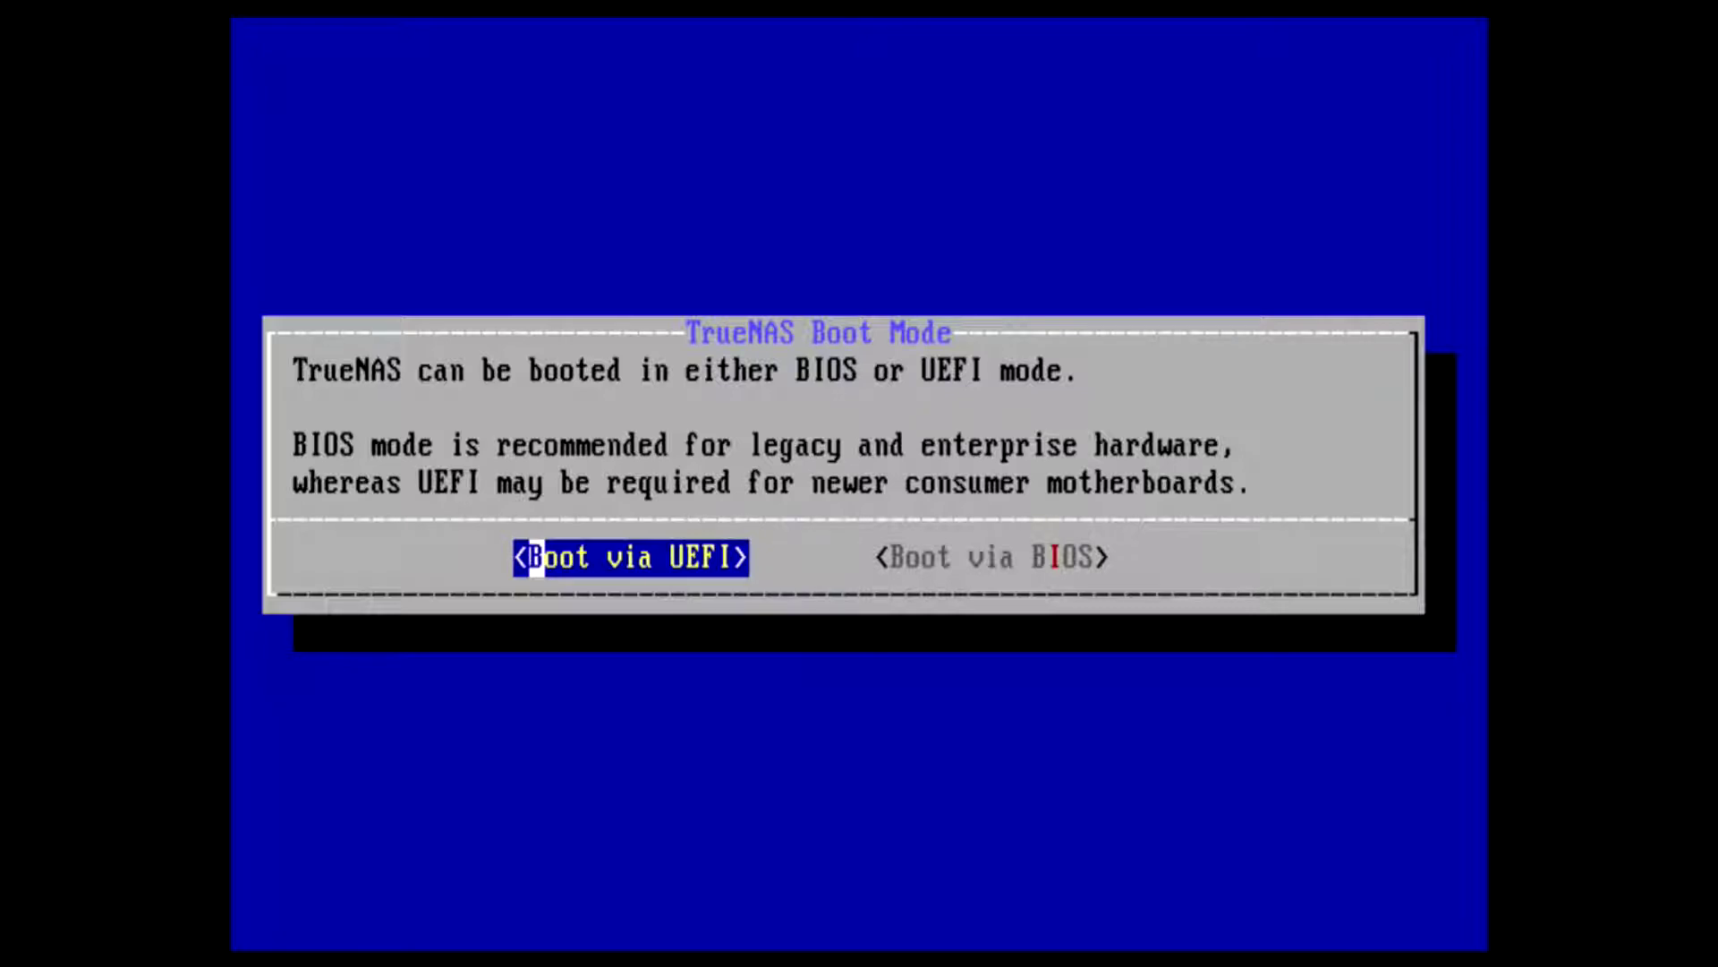
{"action": "key", "text": "Right"}
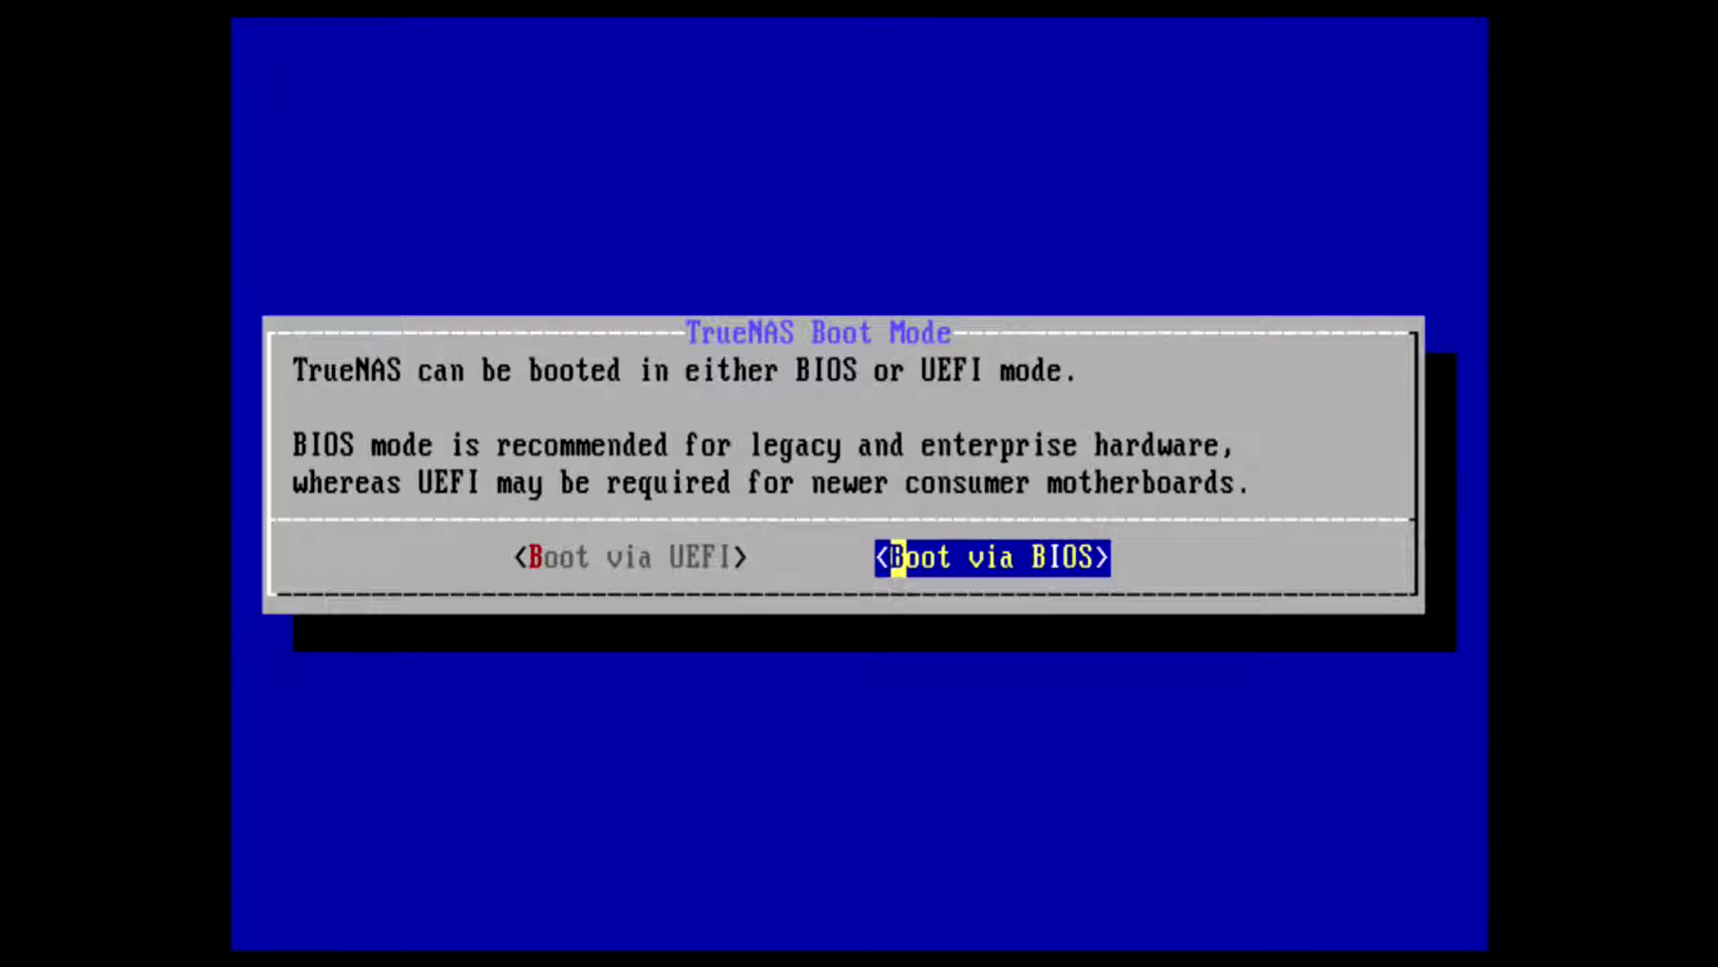
{"action": "key", "text": "Return"}
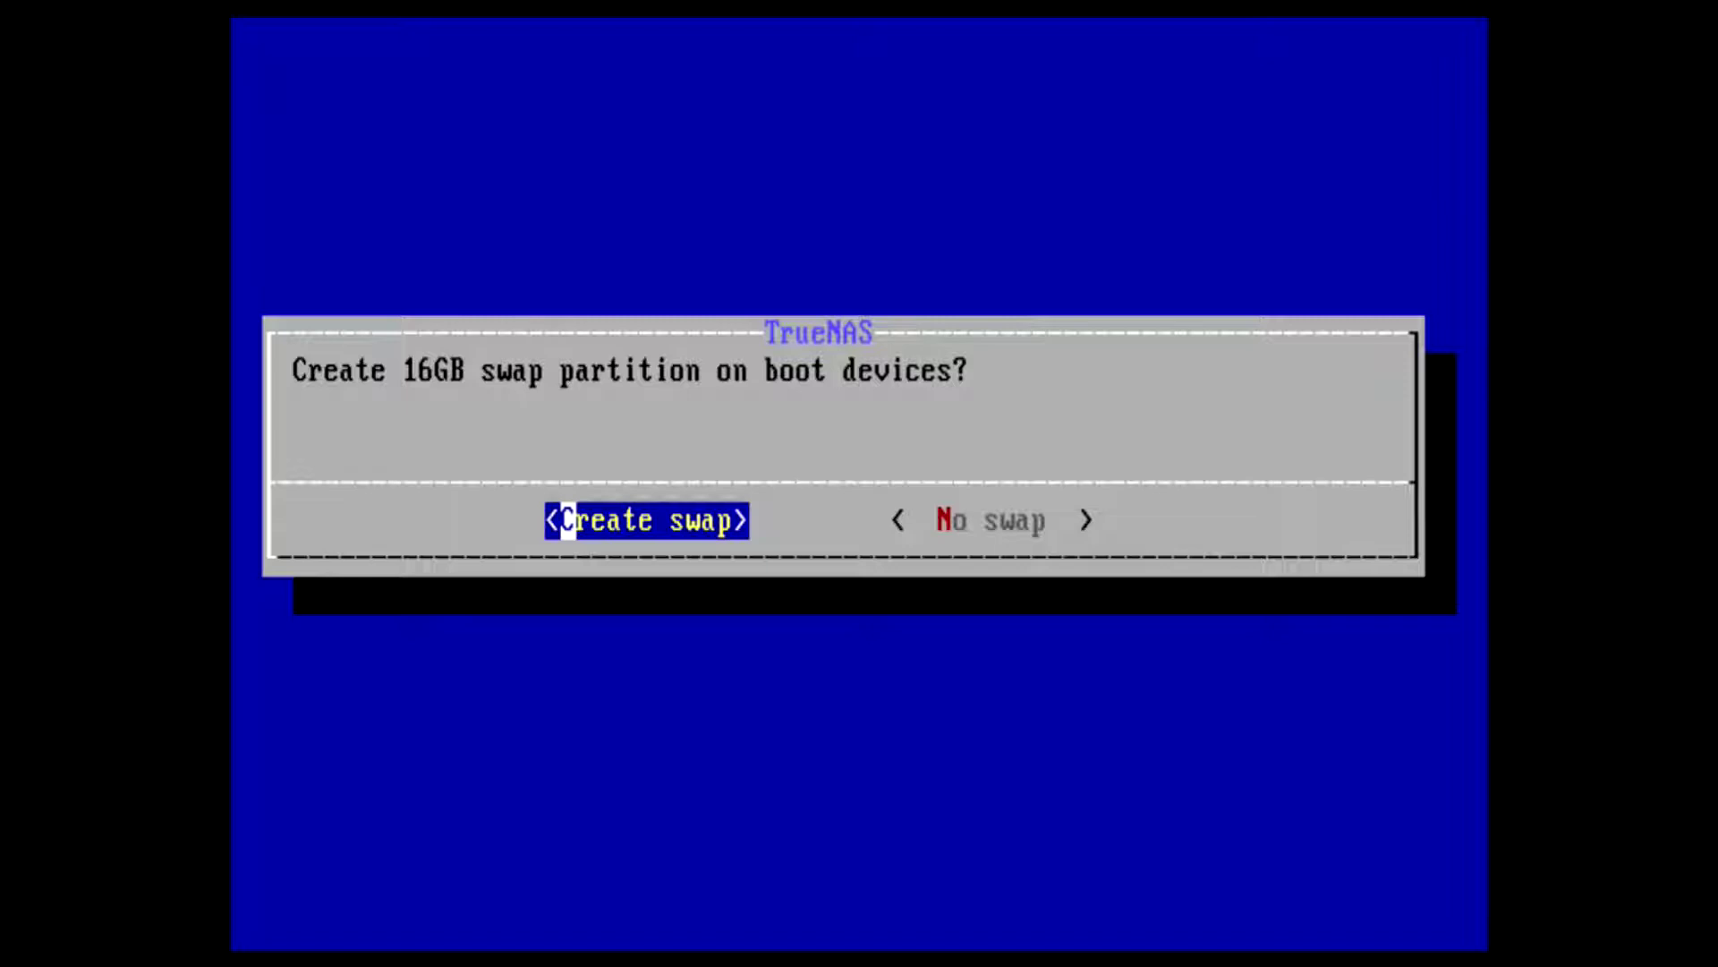
- Accept the 16GB swap partition and let the installer finish writing TrueNAS to ada0
{"action": "key", "text": "Return"}
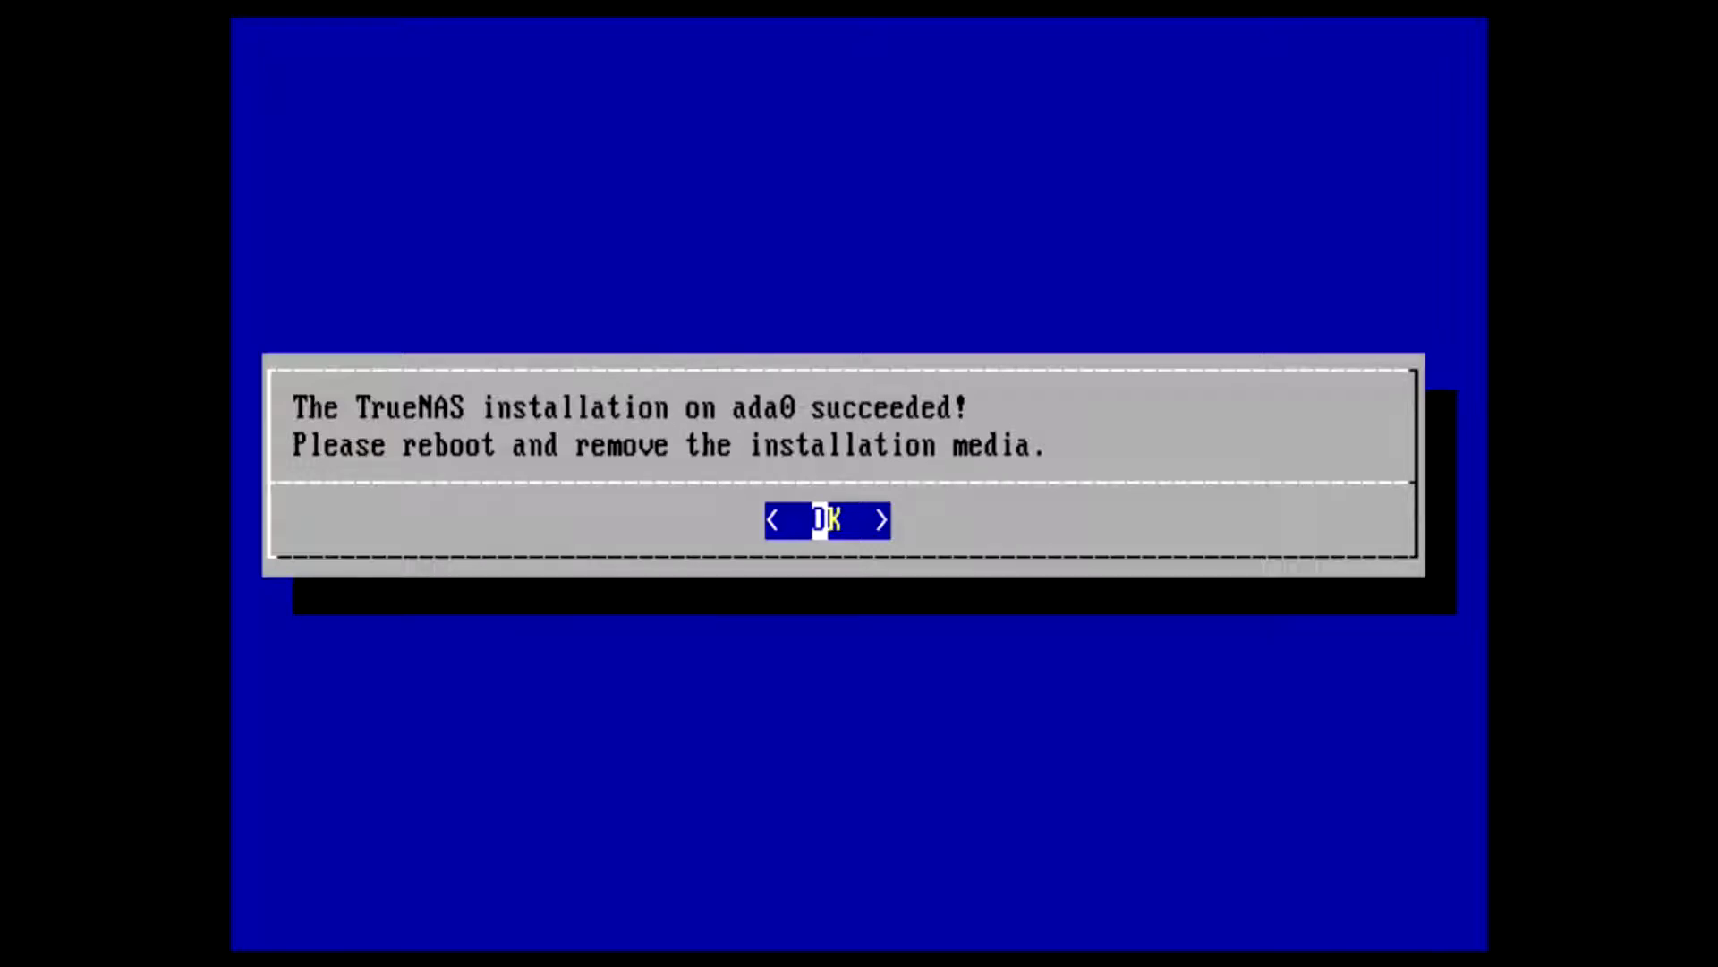
- Acknowledge the successful installation and choose 4 Shutdown System from the console setup menu
{"action": "key", "text": "Return"}
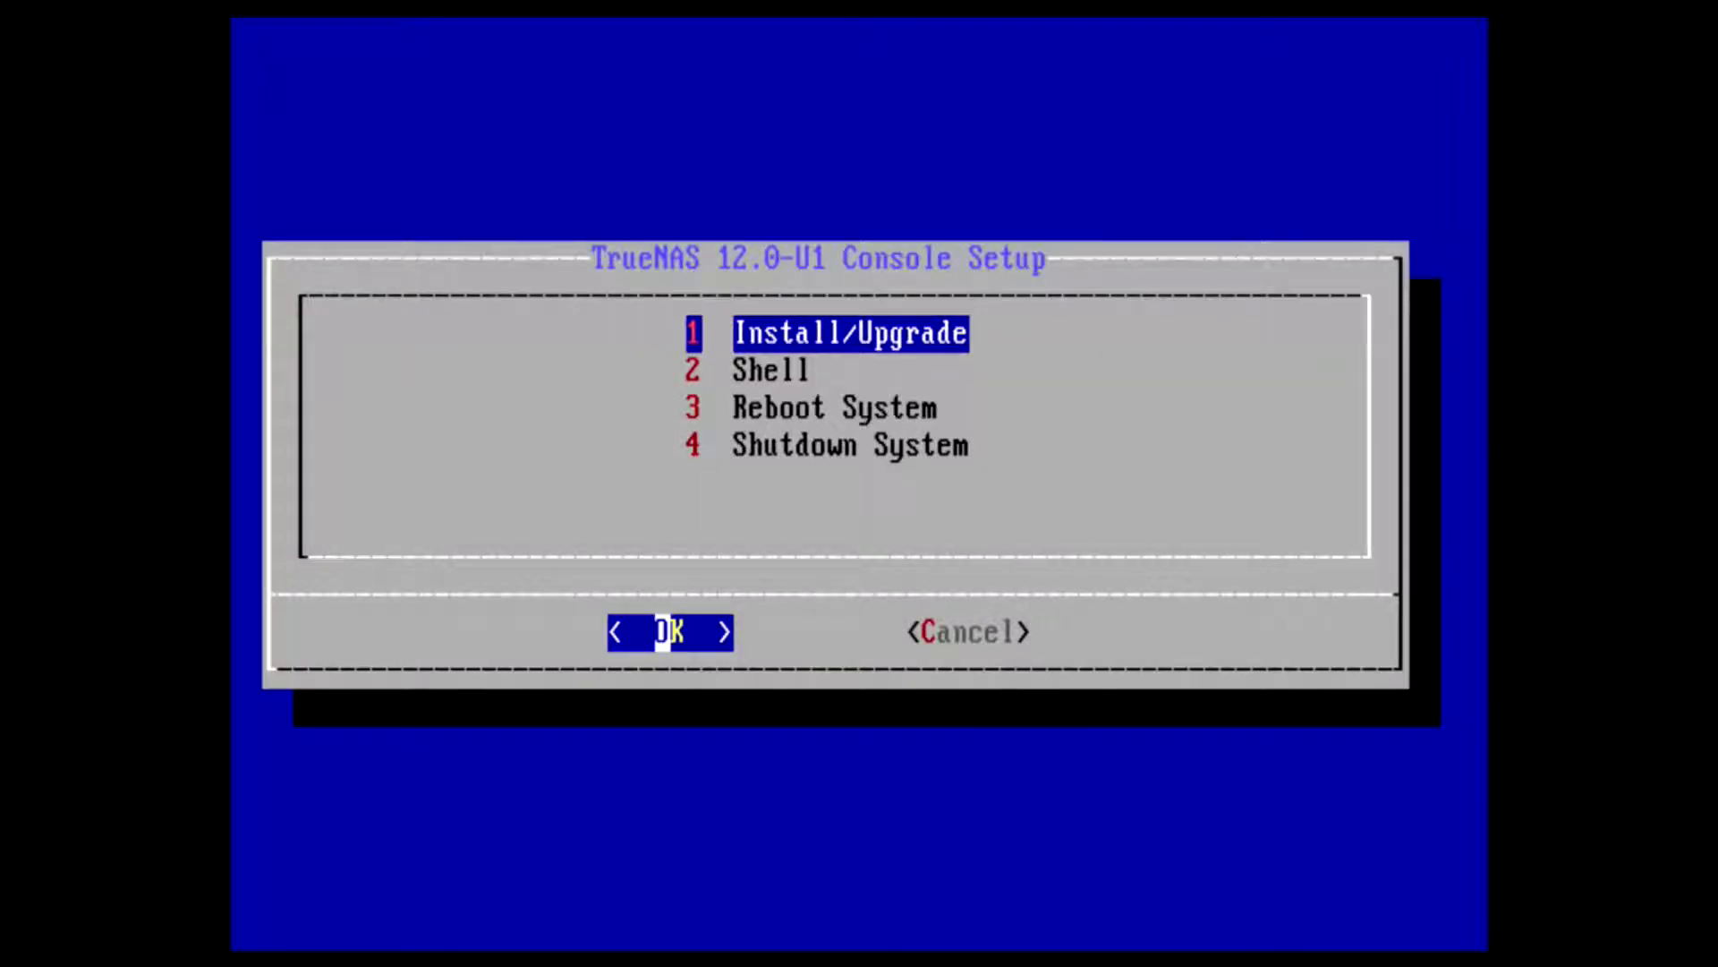
{"action": "key", "text": "Down"}
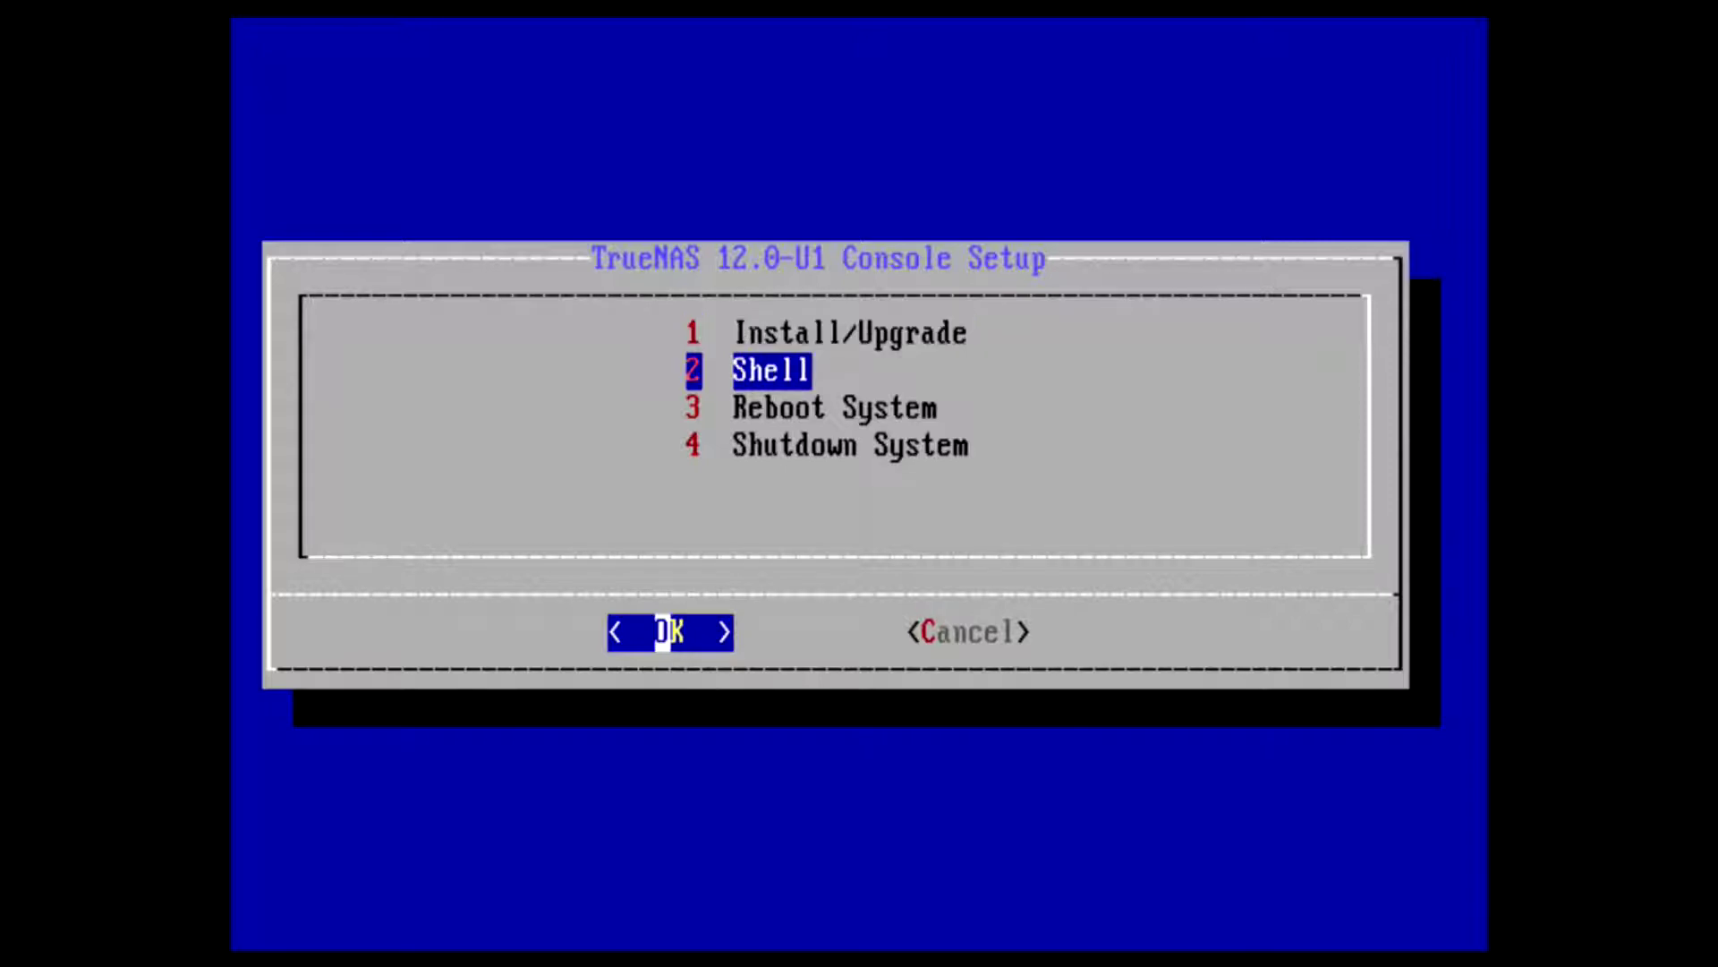
{"action": "key", "text": "Down"}
{"action": "key", "text": "Down"}
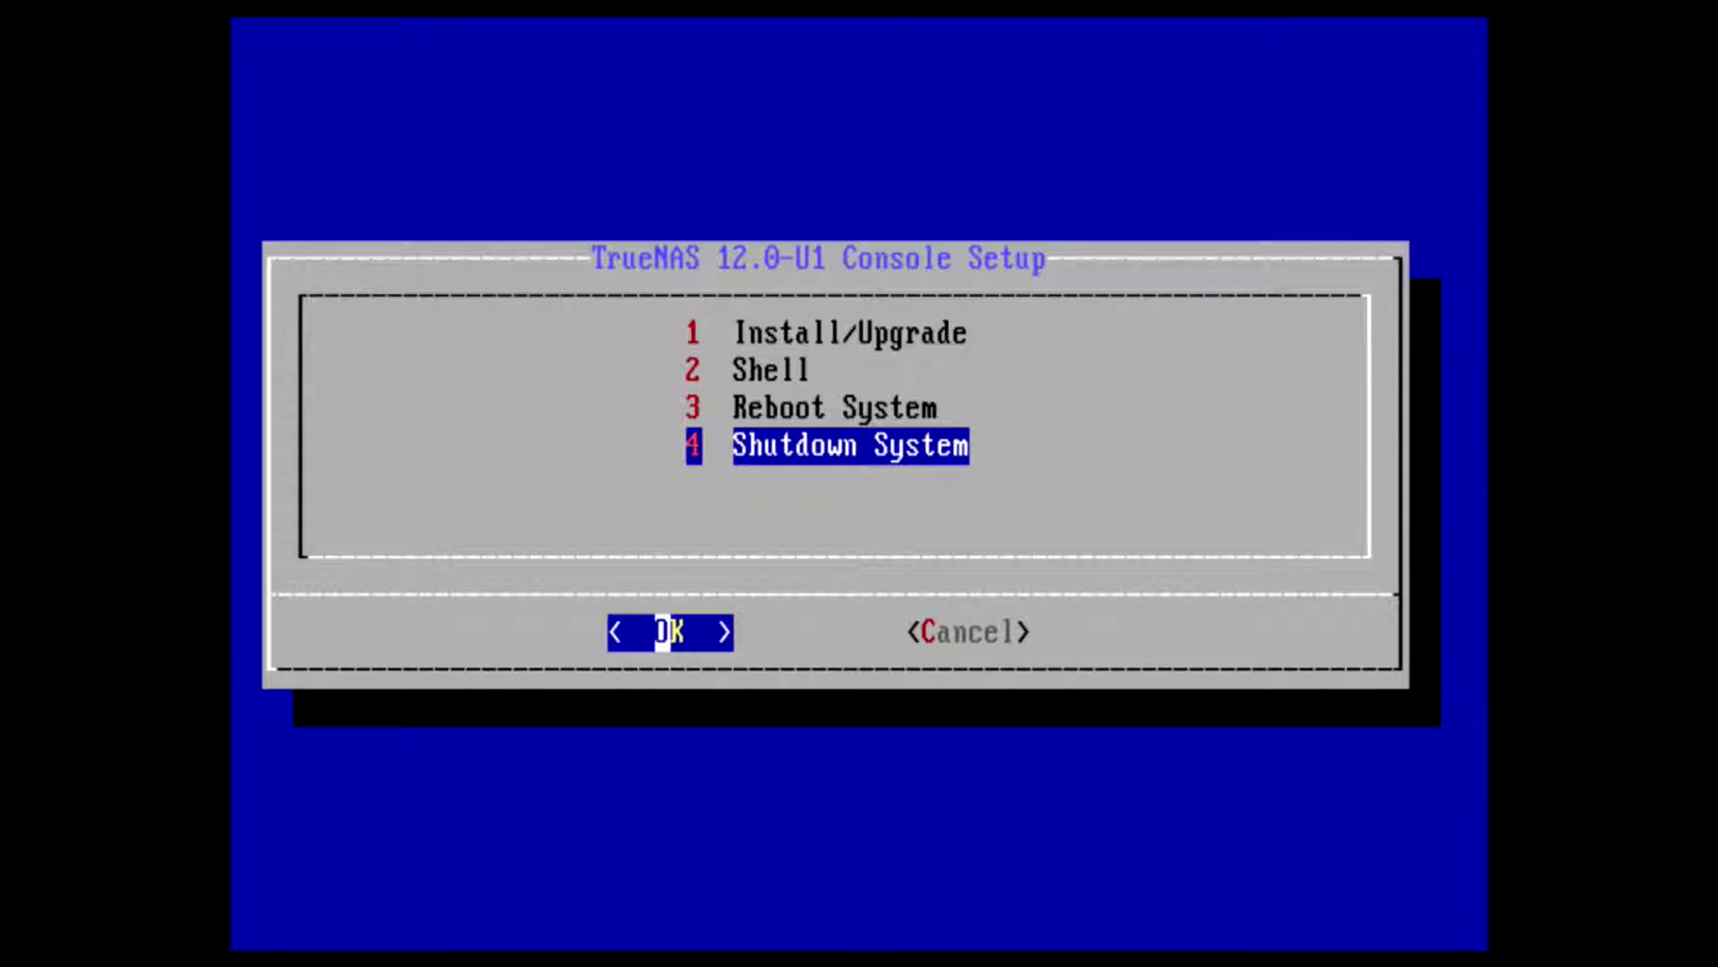
{"action": "key", "text": "Return"}
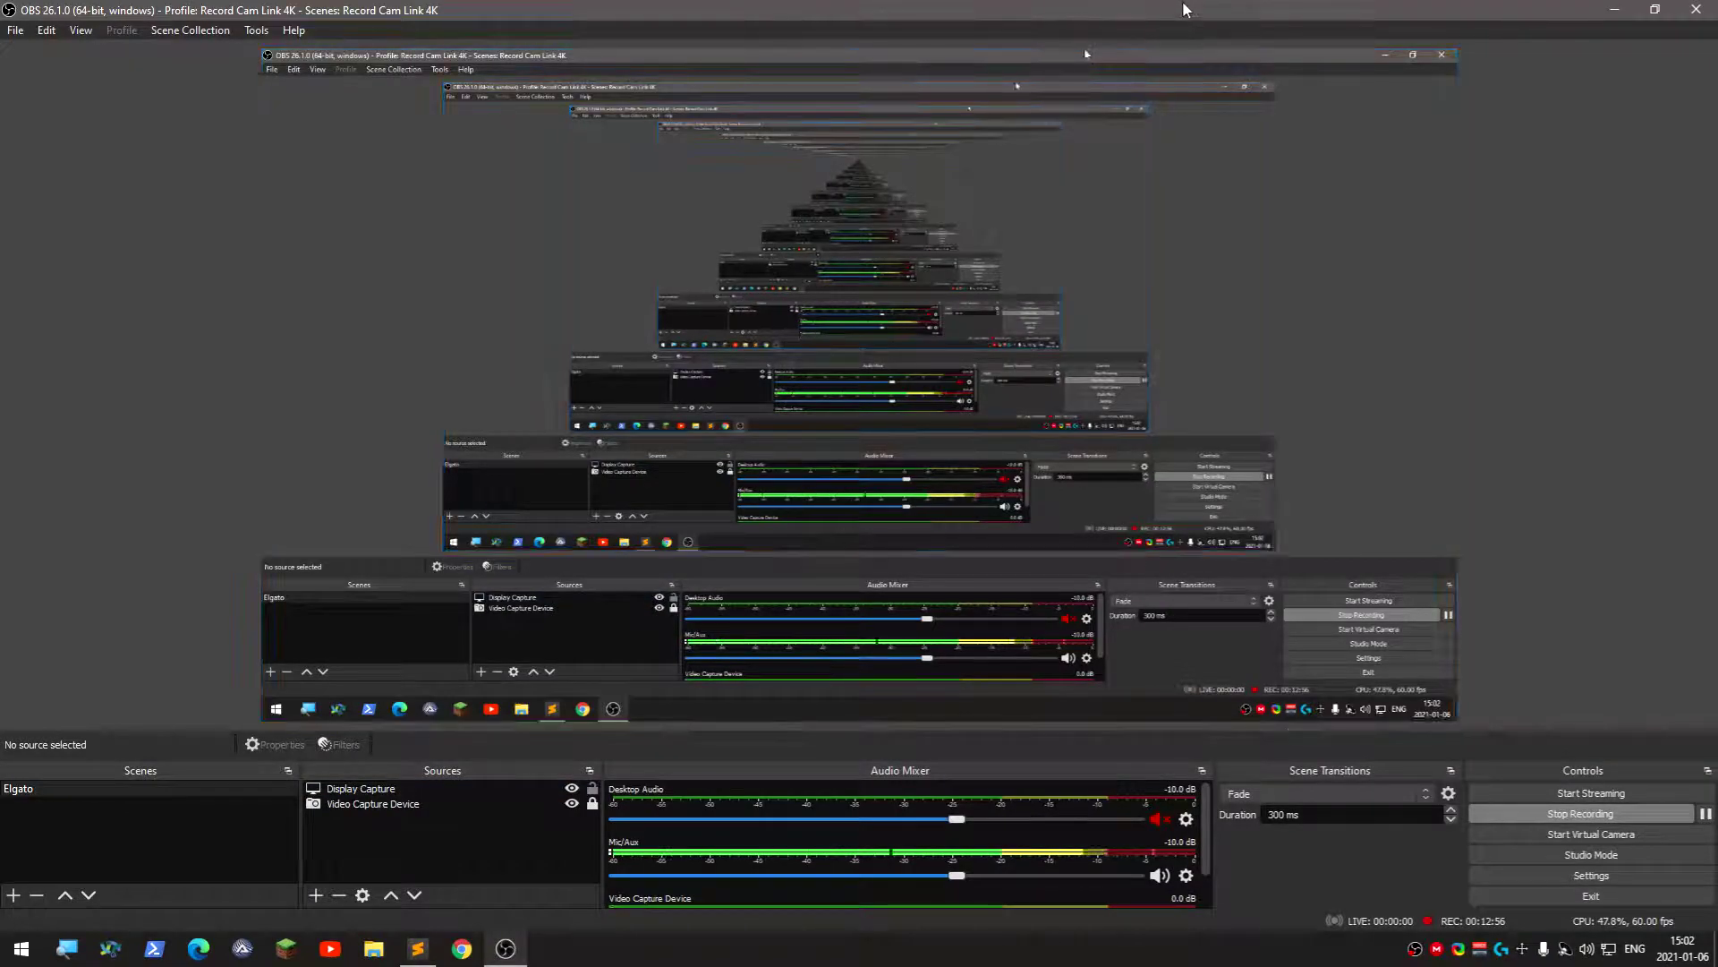
- Leave the TrueNAS console, showing the web UI at 192.168.1.11, for the Windows desktop
{"action": "key", "text": "super+Down"}
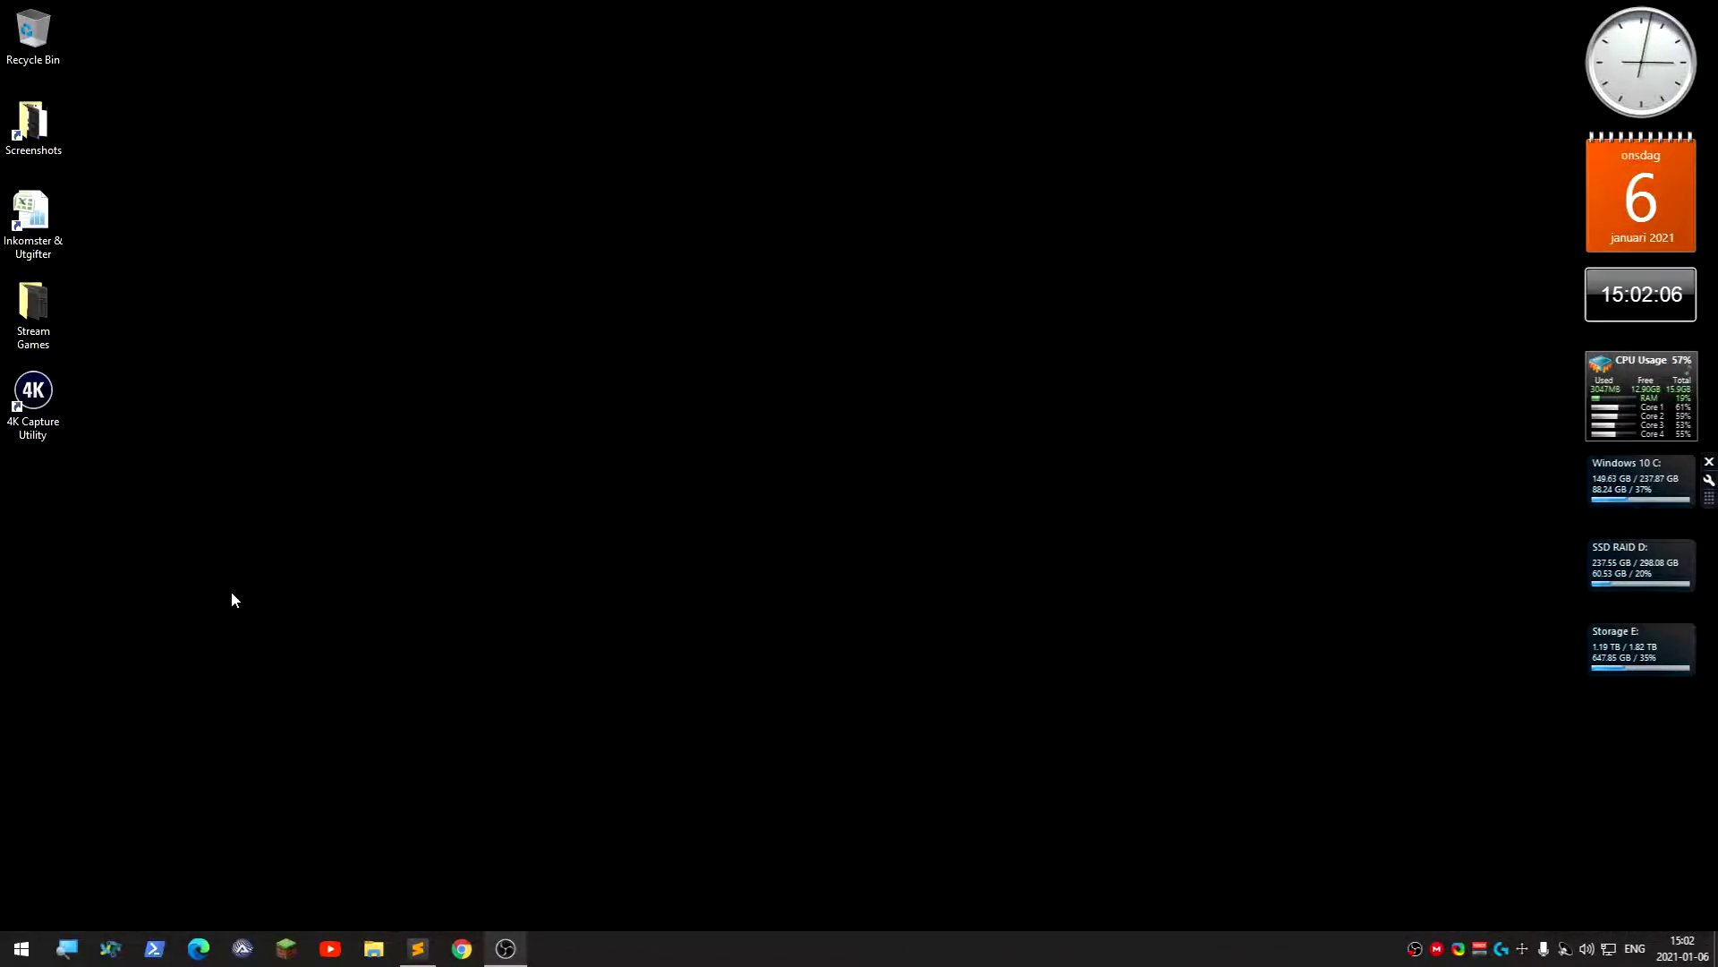
- Load the TrueNAS sign-in page at 192.168.1.11 in Chrome
{"action": "left_click", "coordinate": [462, 952]}
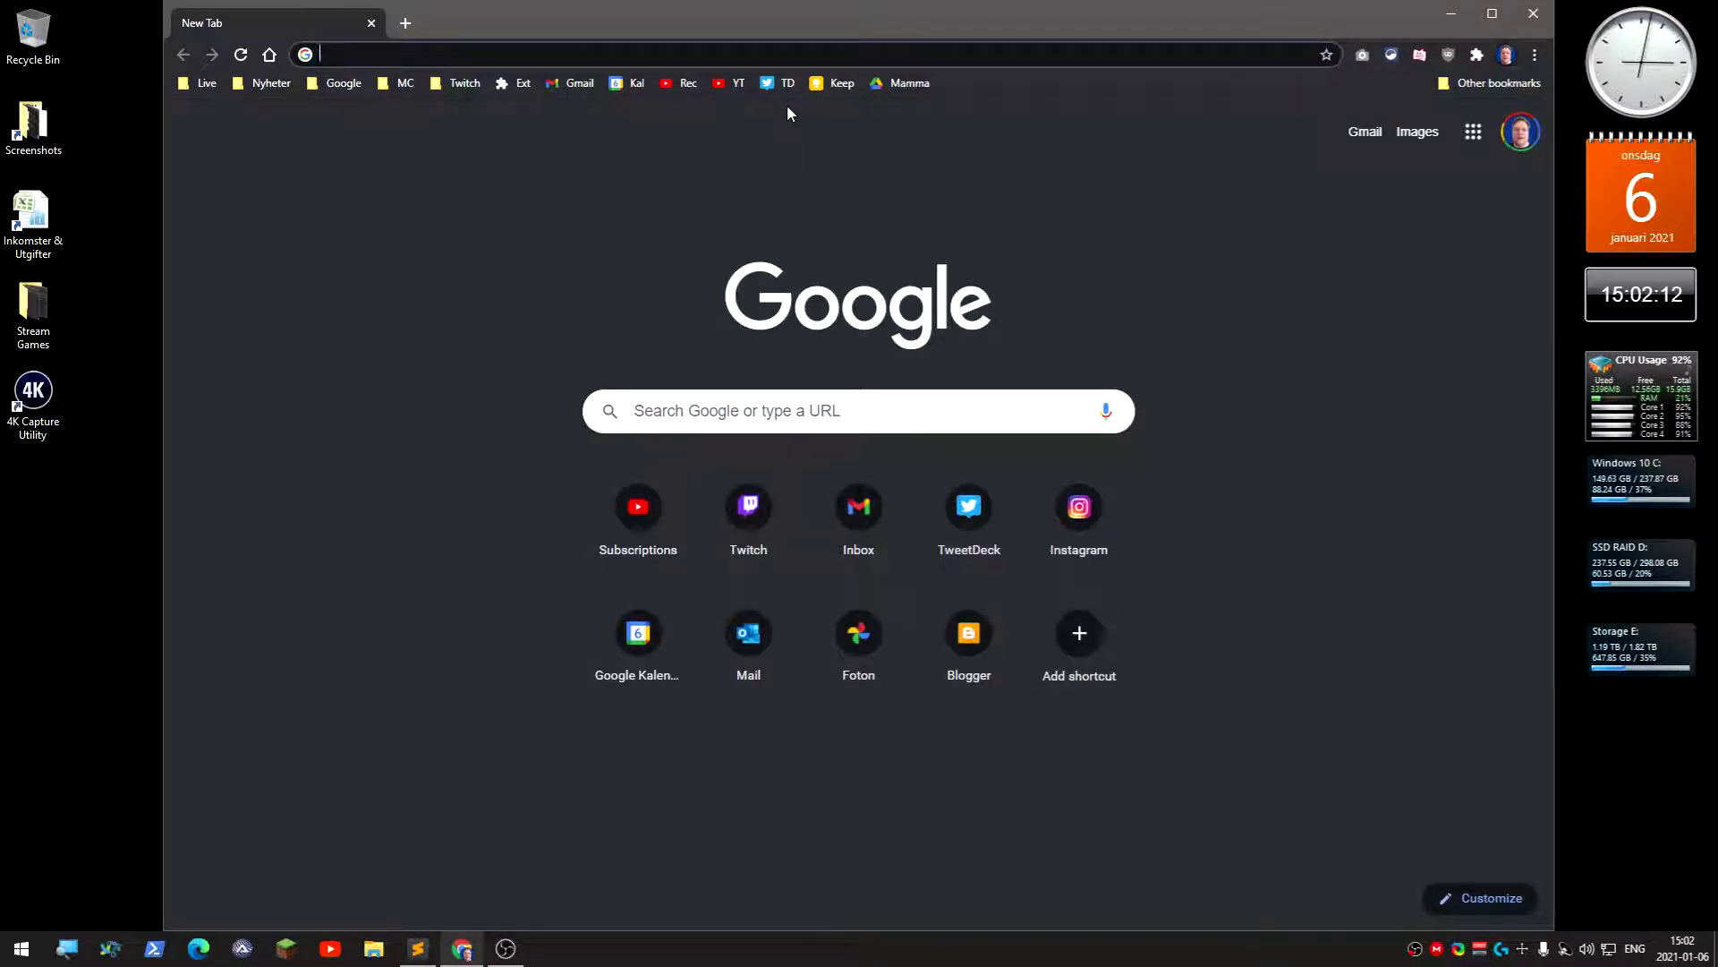
{"action": "type", "text": "1"}
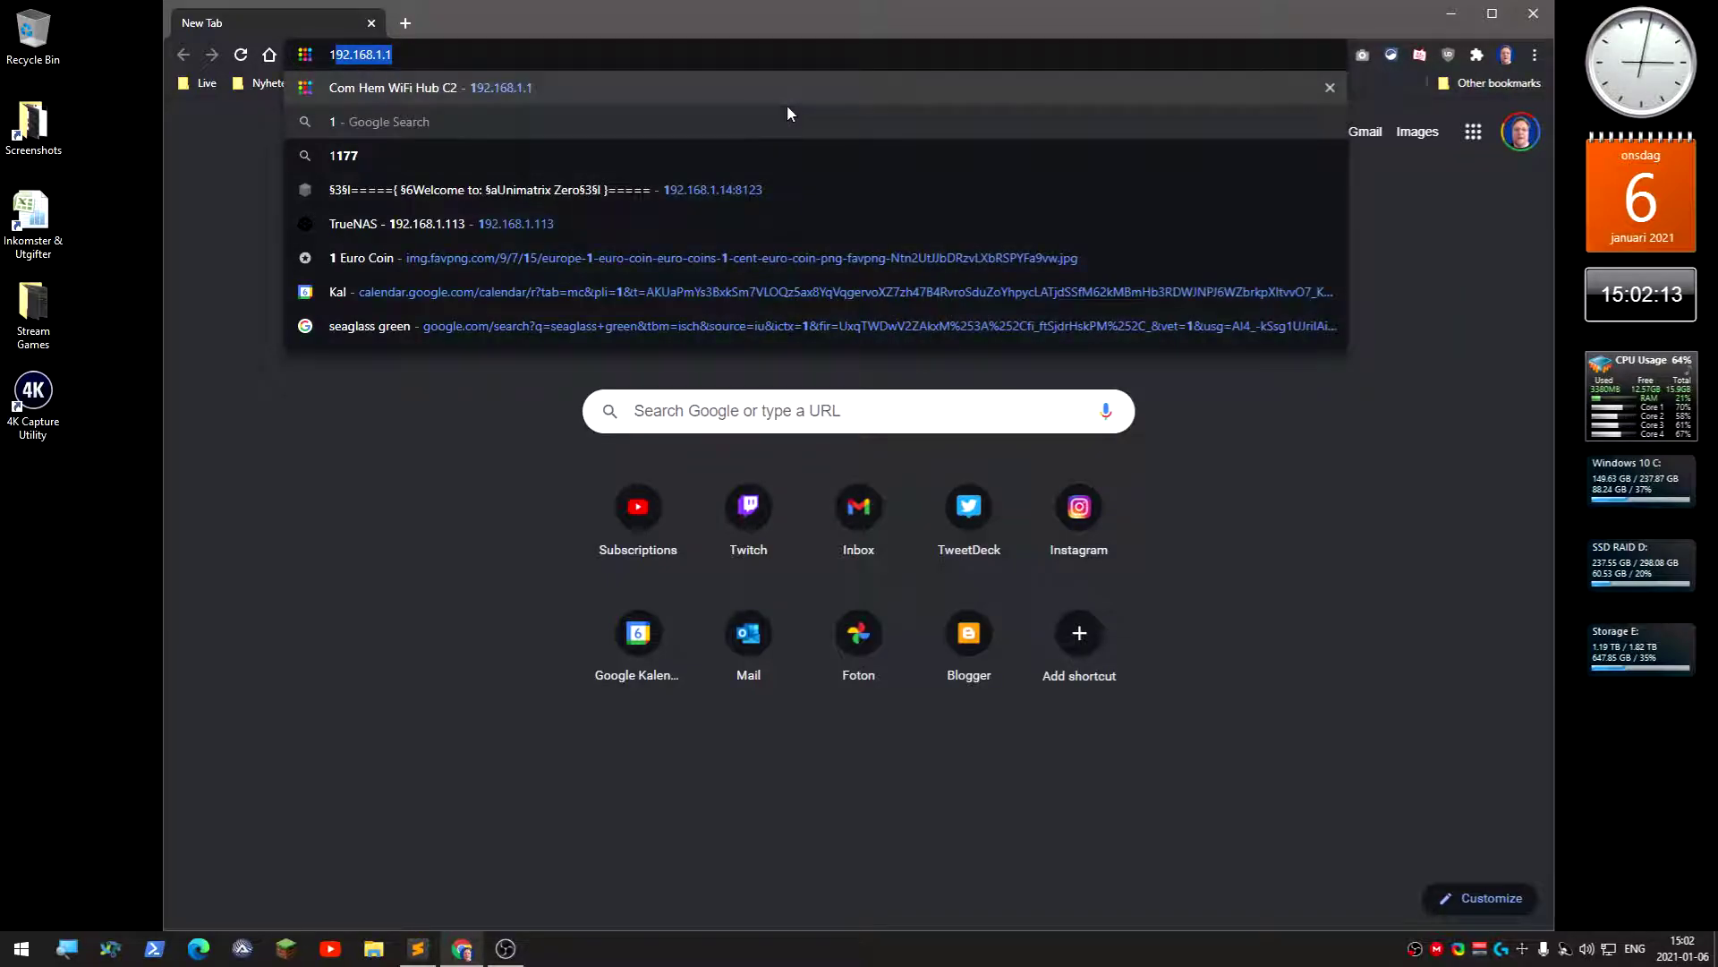
{"action": "type", "text": "92.1"}
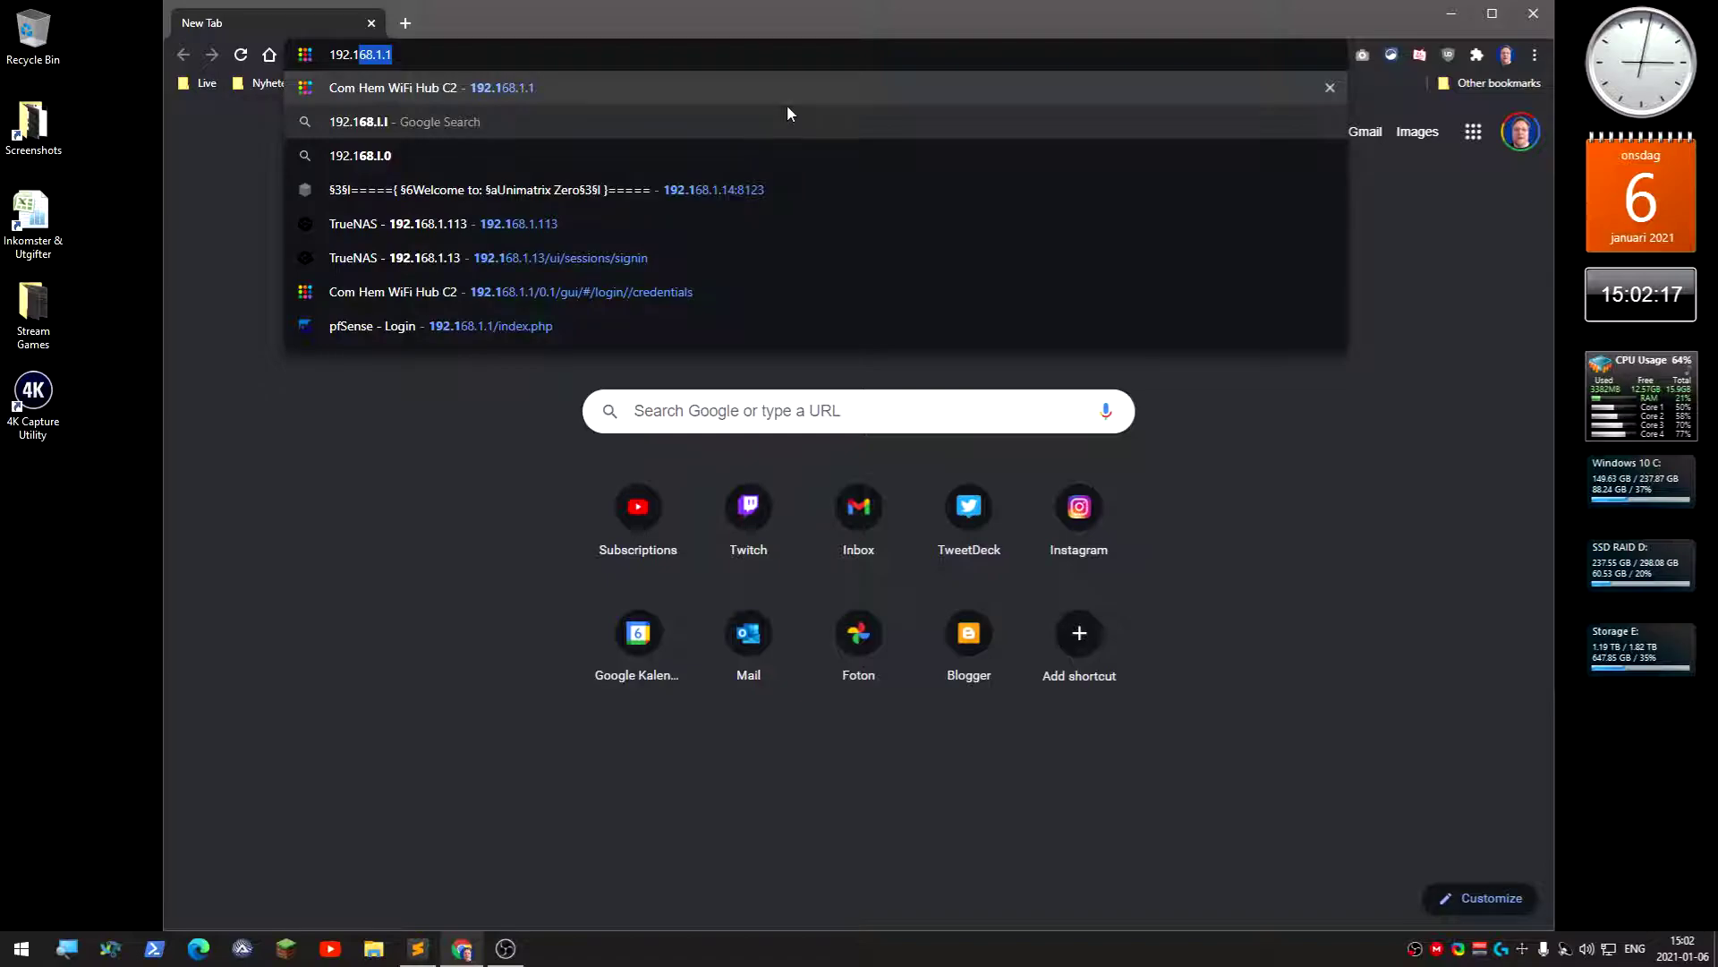
{"action": "type", "text": "68.1.11"}
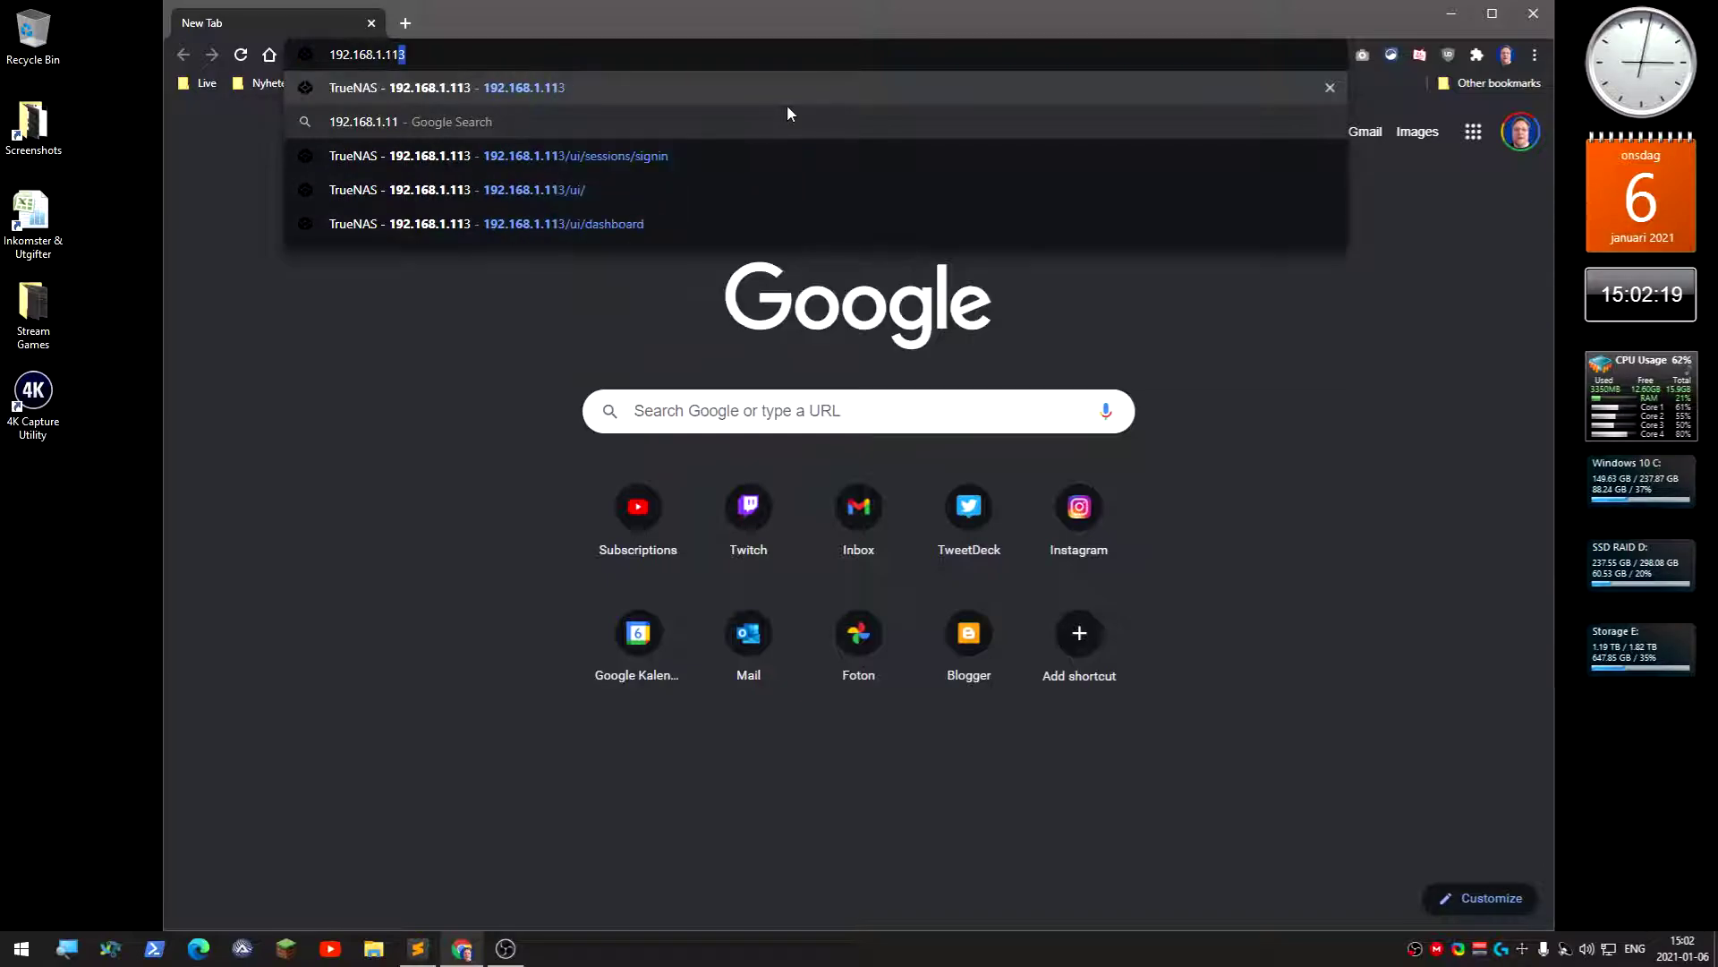
{"action": "key", "text": "Return"}
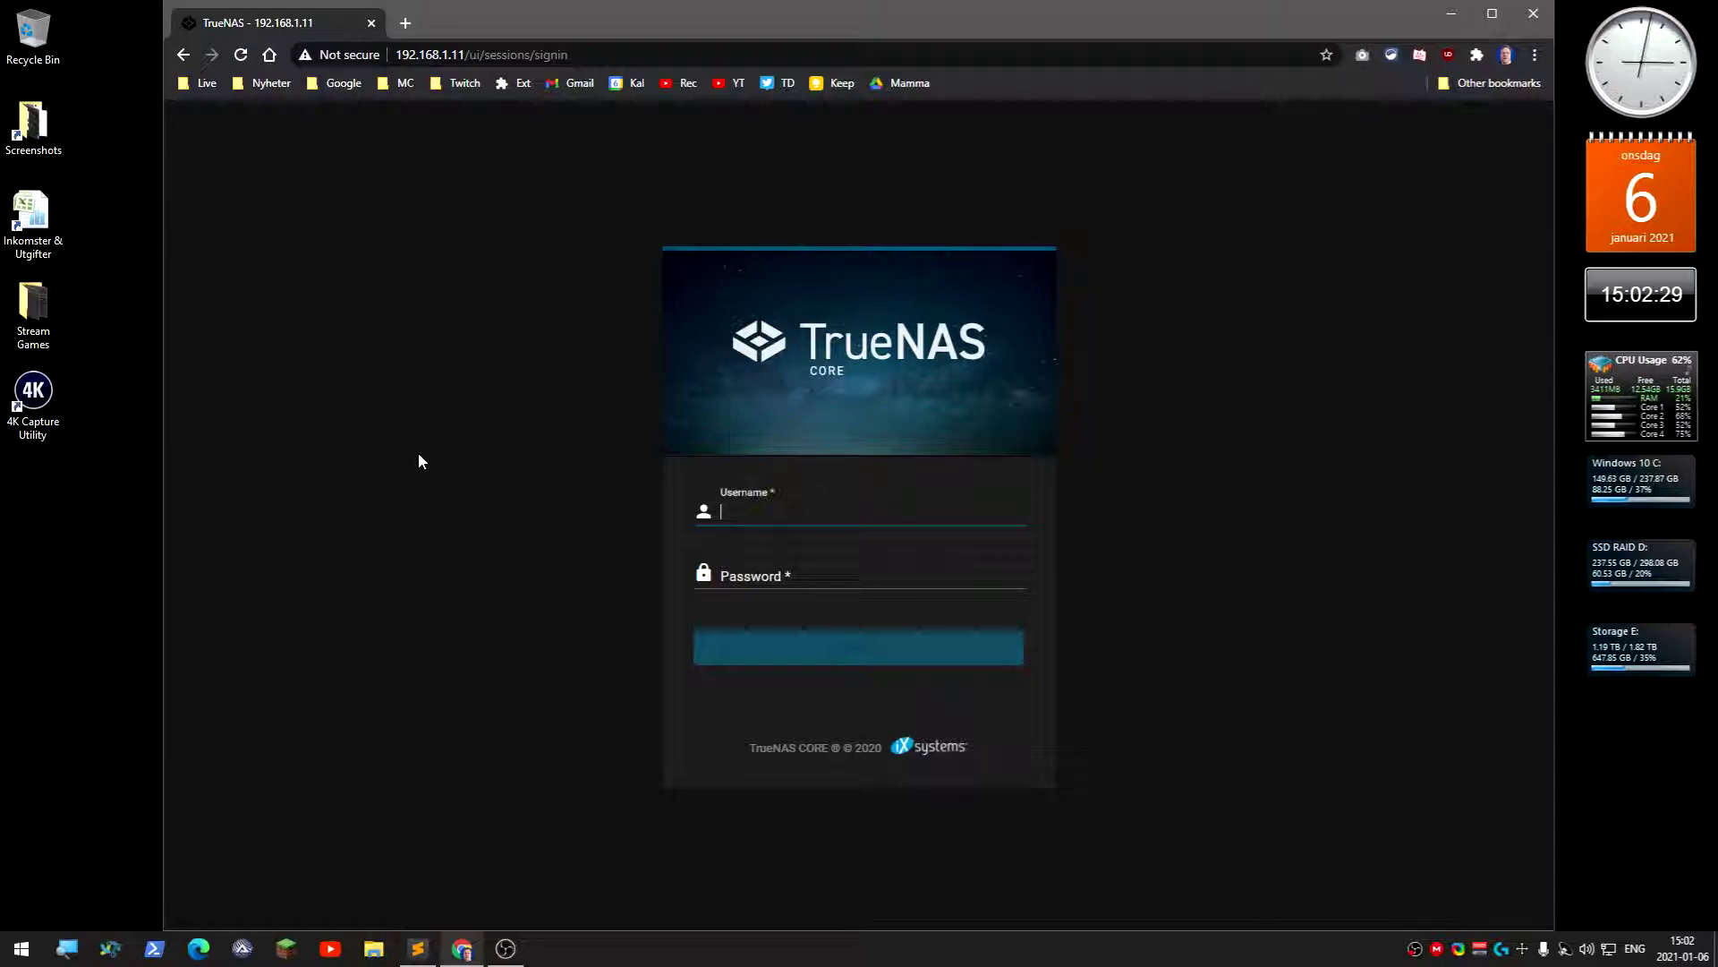
- Sign in to the web interface as root with the account password
{"action": "type", "text": "root"}
{"action": "key", "text": "Tab"}
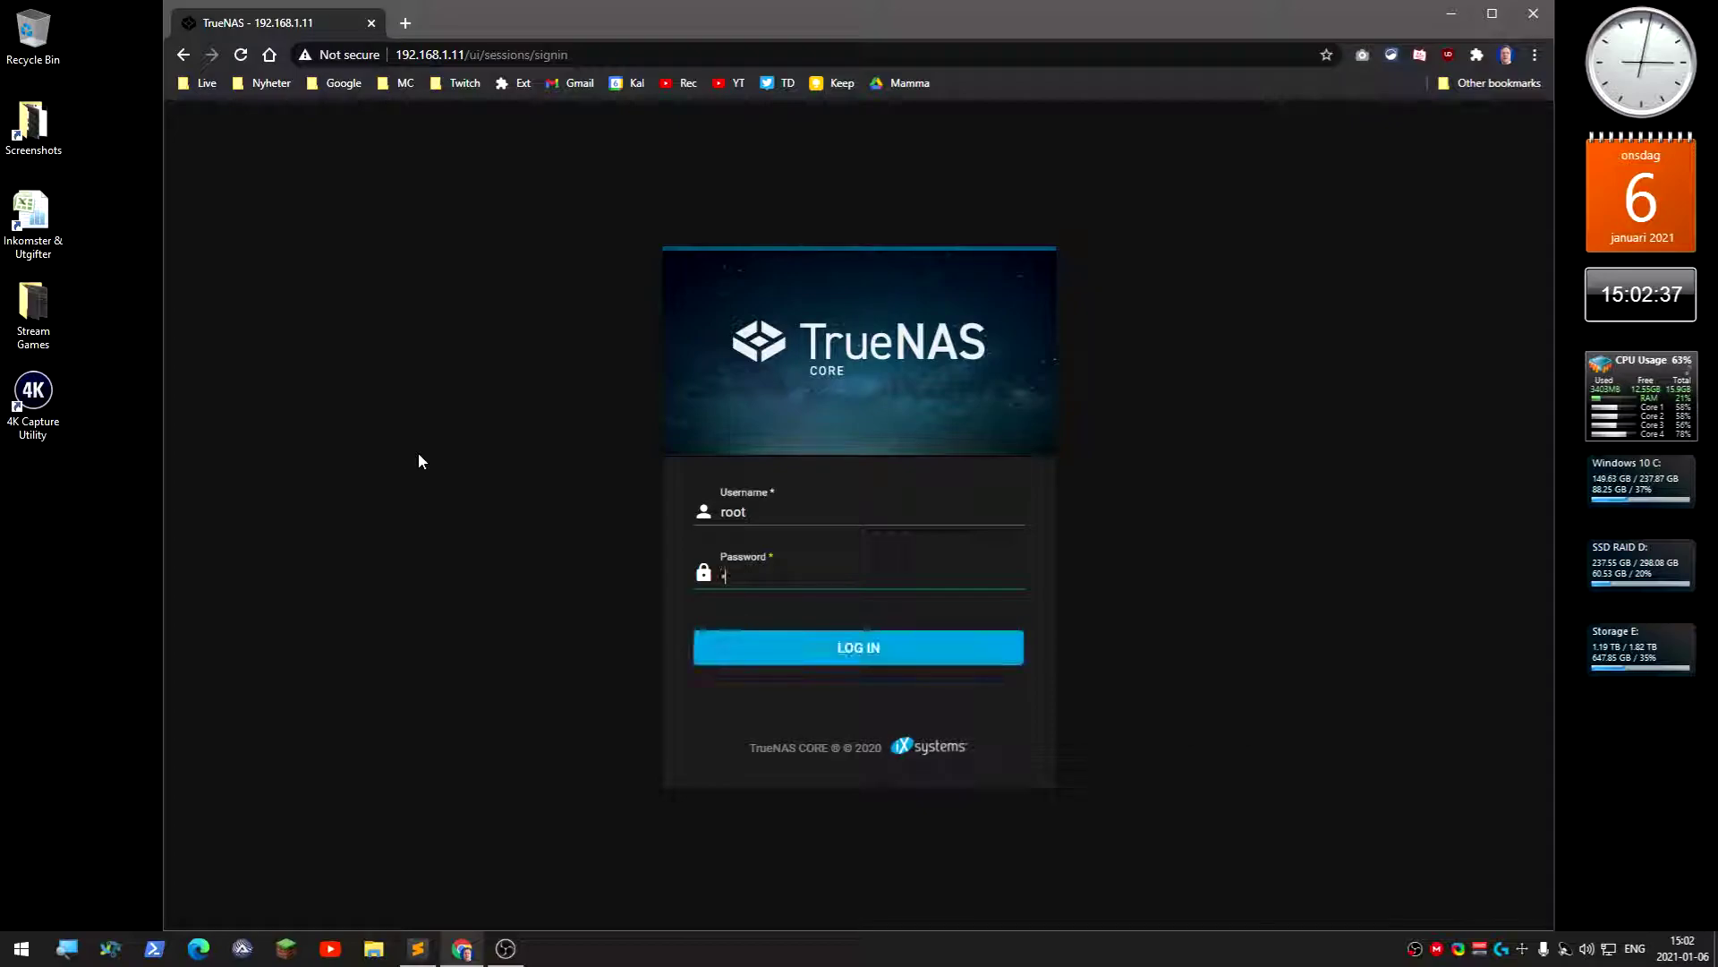
{"action": "type", "text": "•••"}
{"action": "key", "text": "Return"}
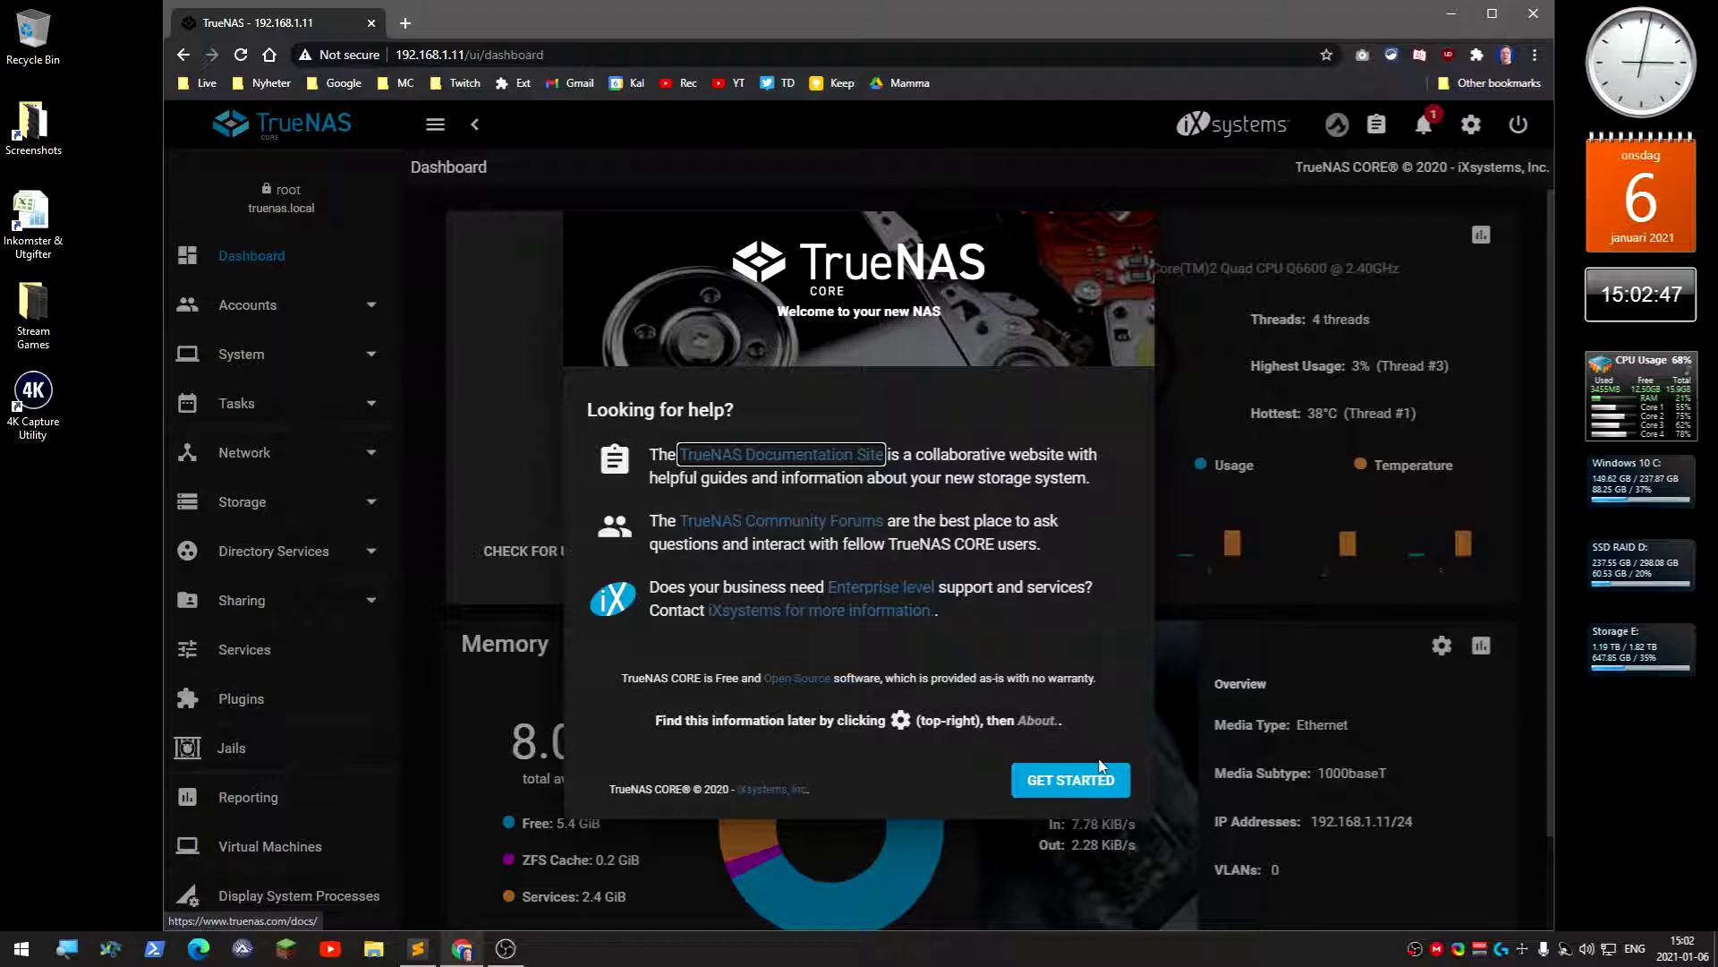
- Close the welcome dialog and dismiss the critical ada1 unreadable-sectors alert
{"action": "left_click", "coordinate": [1047, 787]}
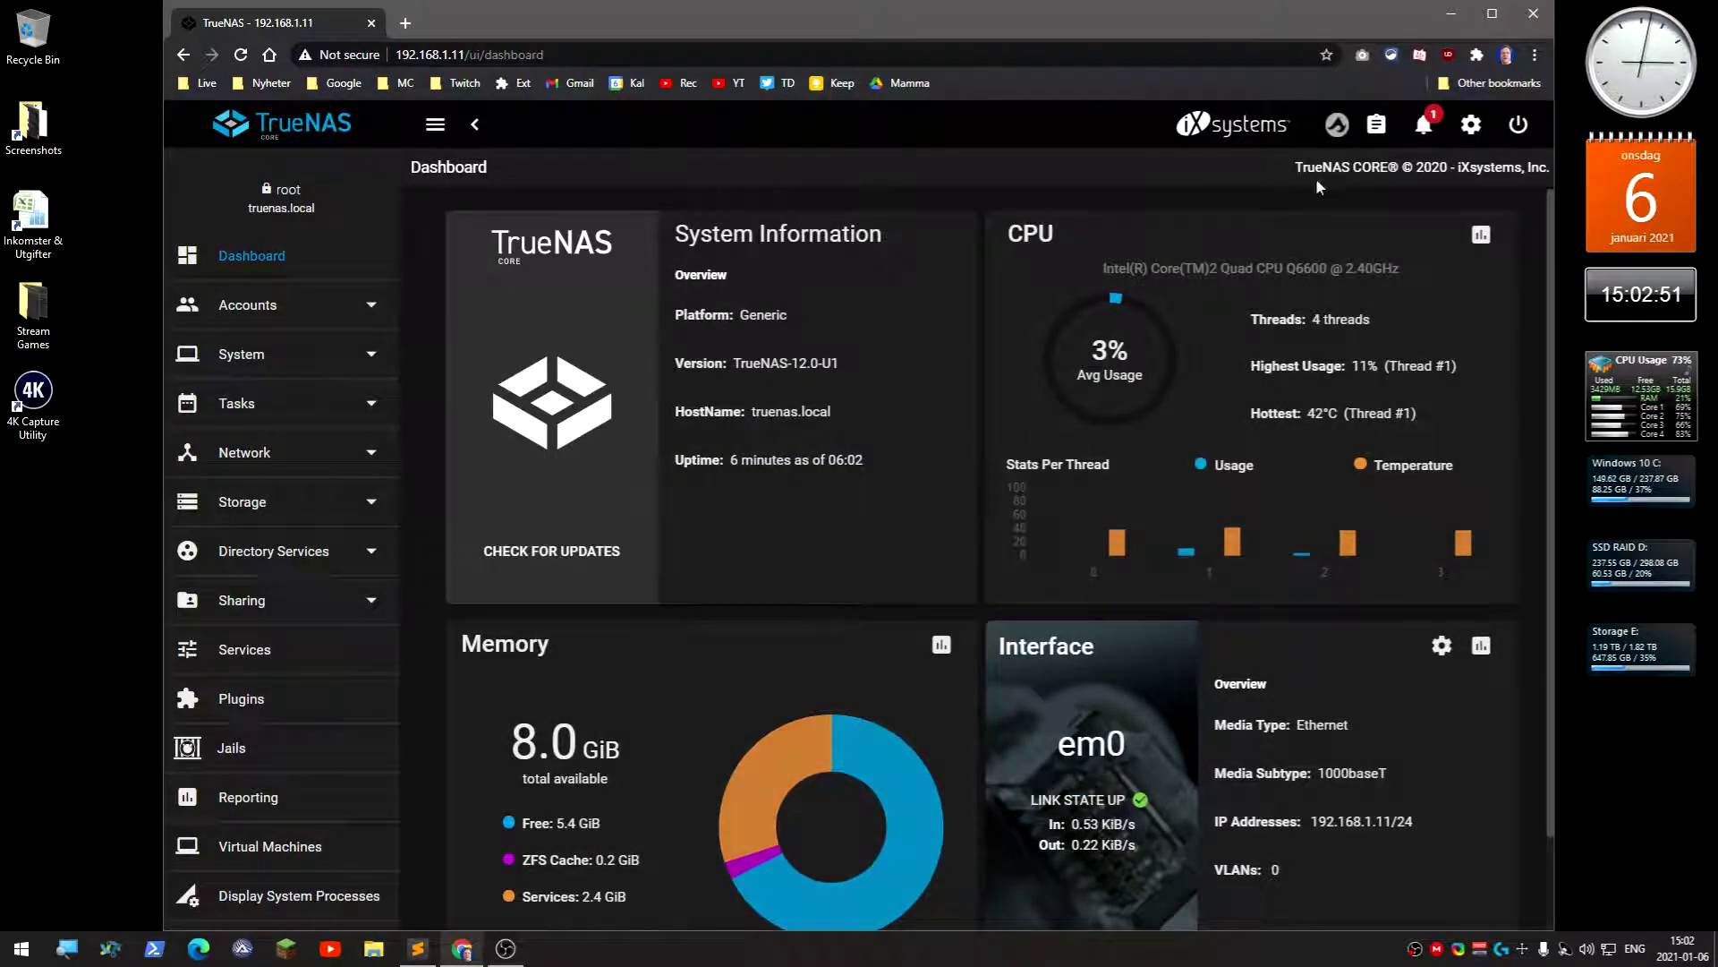
{"action": "left_click", "coordinate": [1427, 133]}
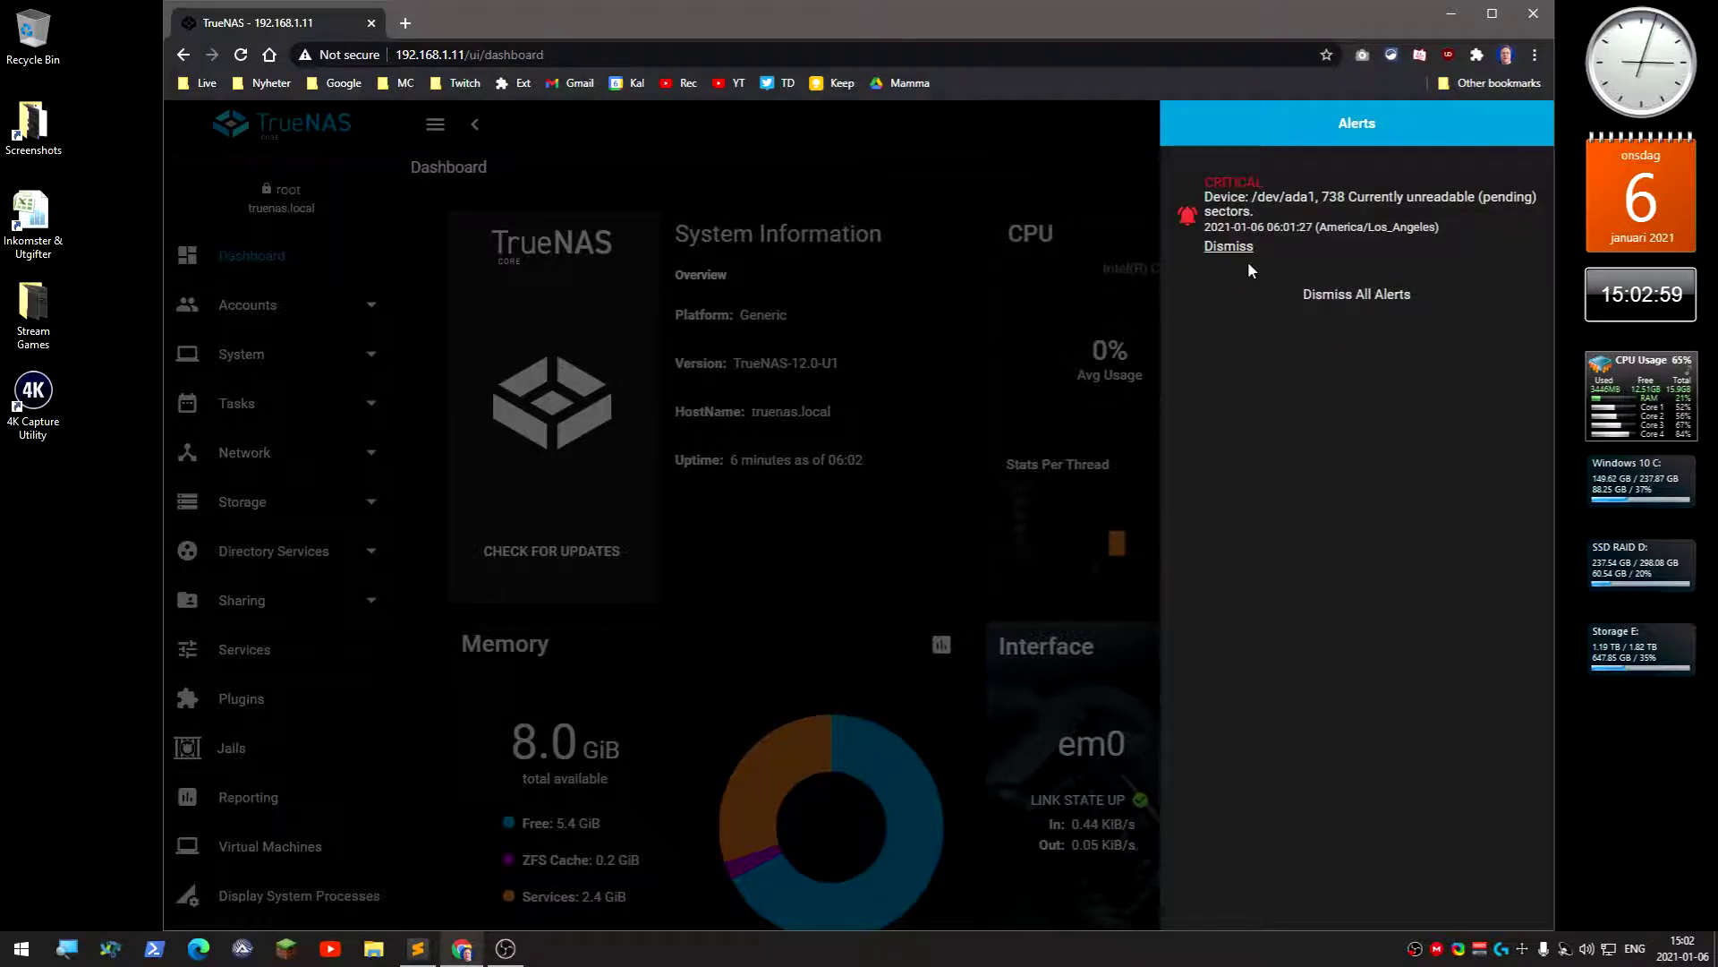
{"action": "left_click", "coordinate": [1228, 246]}
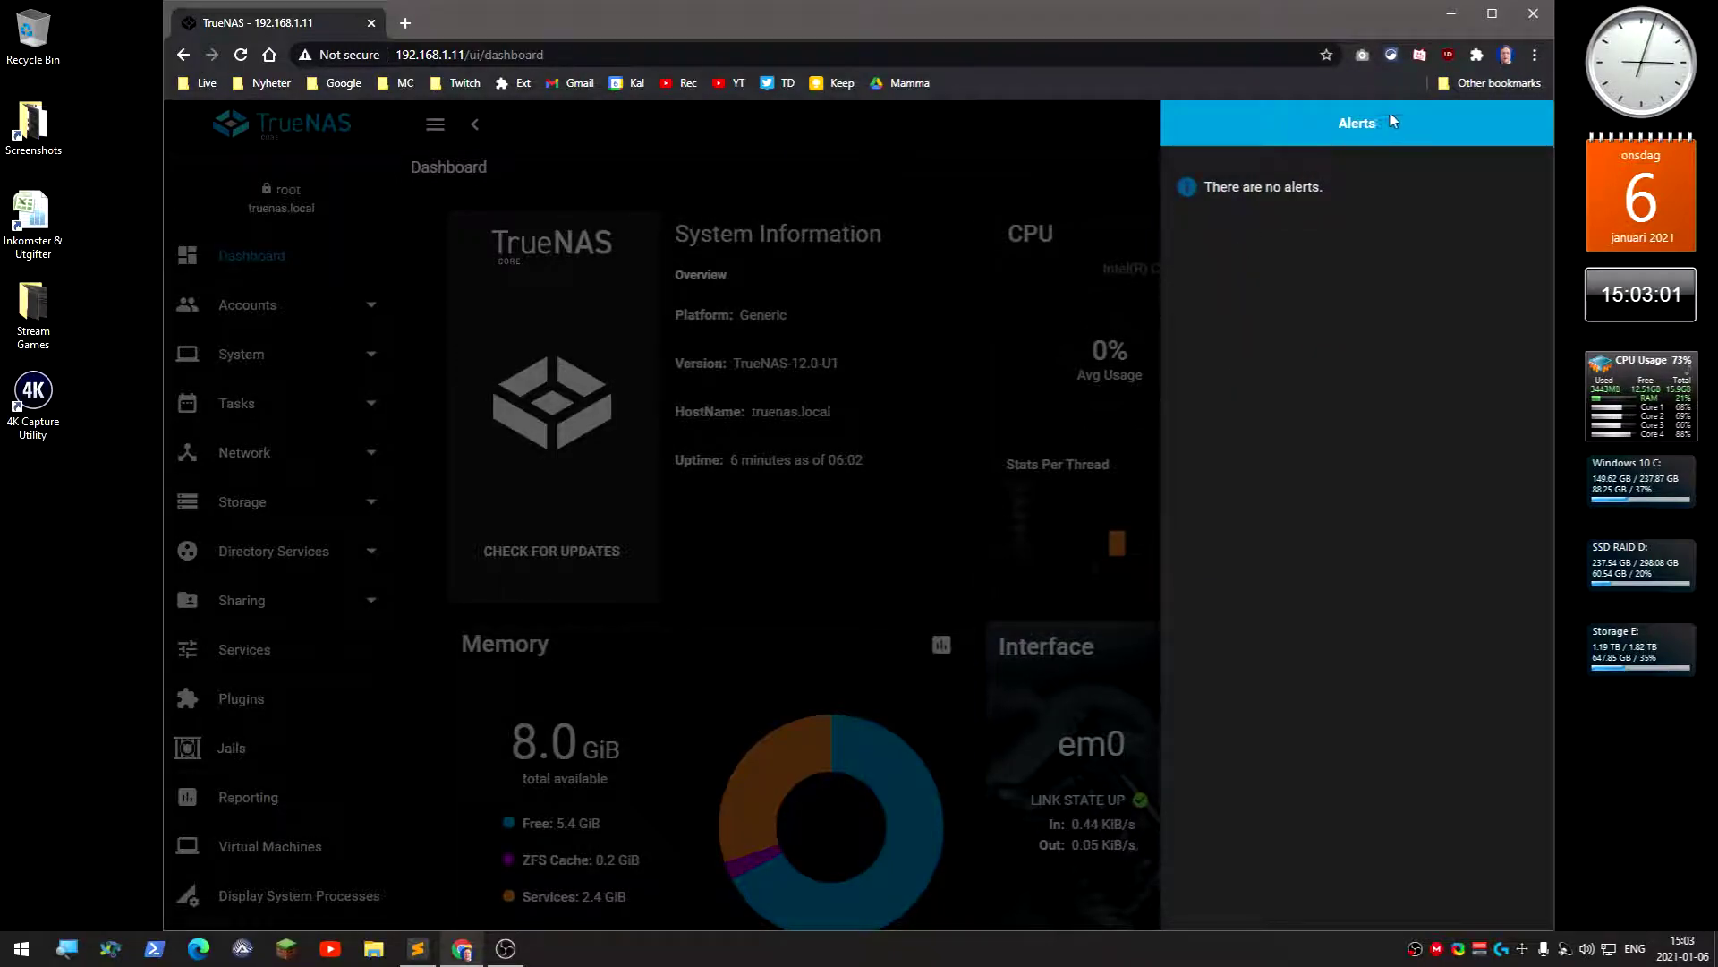
{"action": "left_click", "coordinate": [946, 279]}
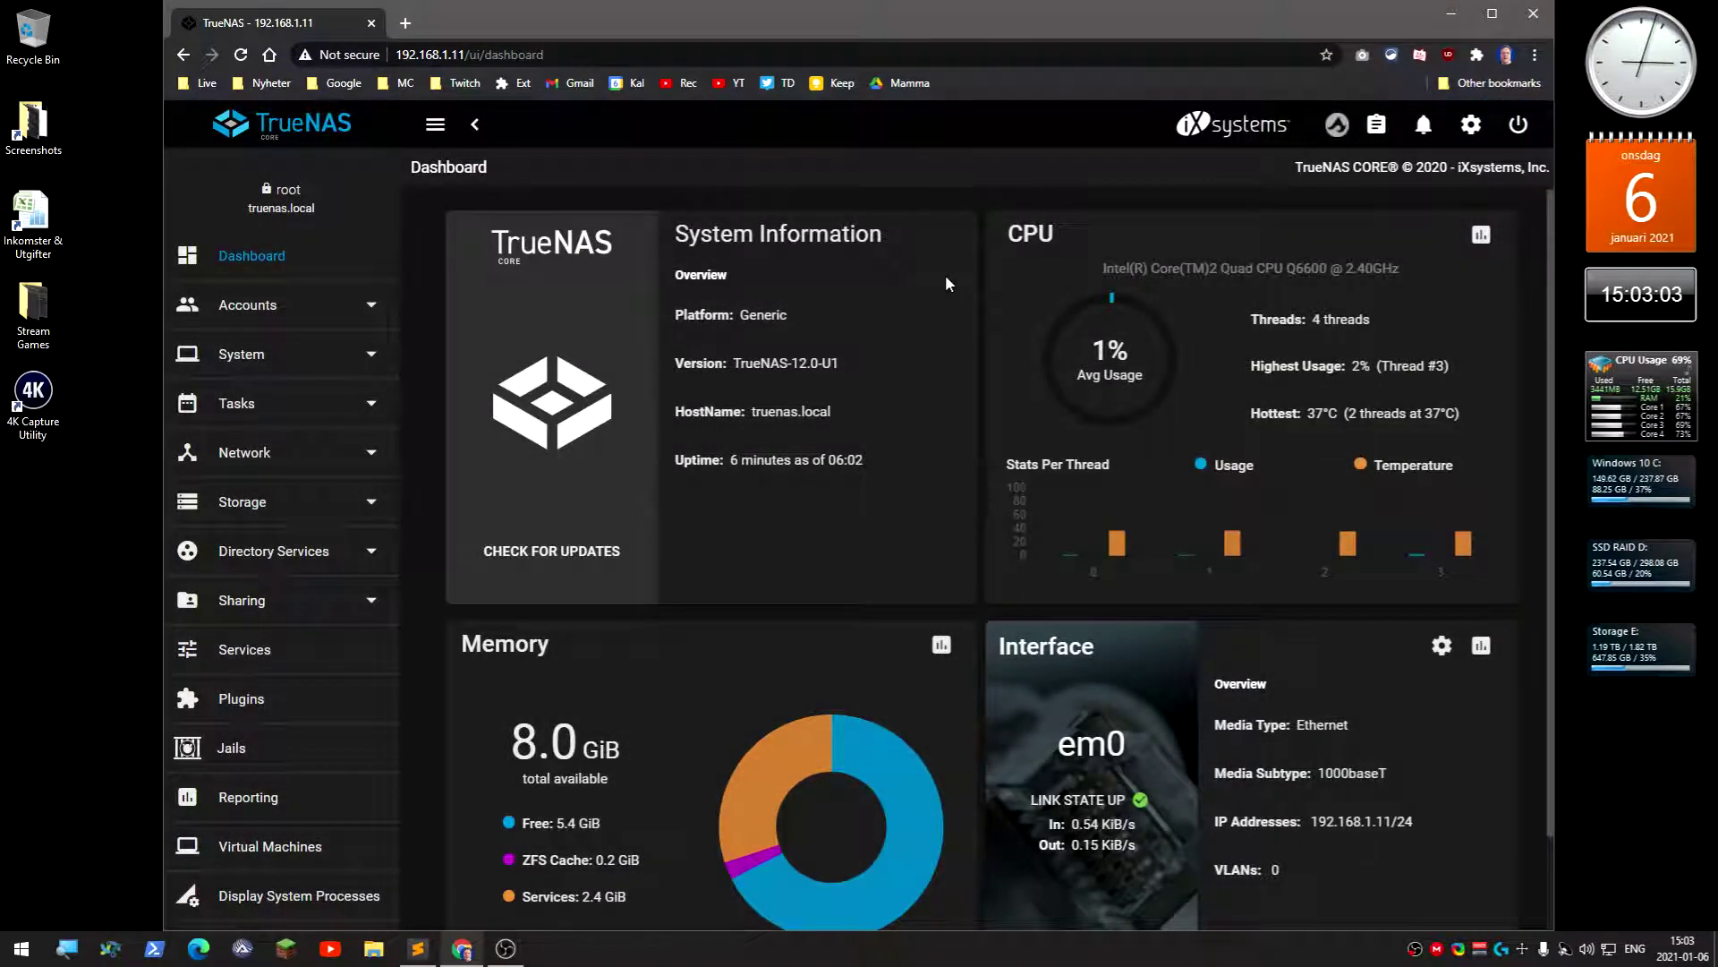